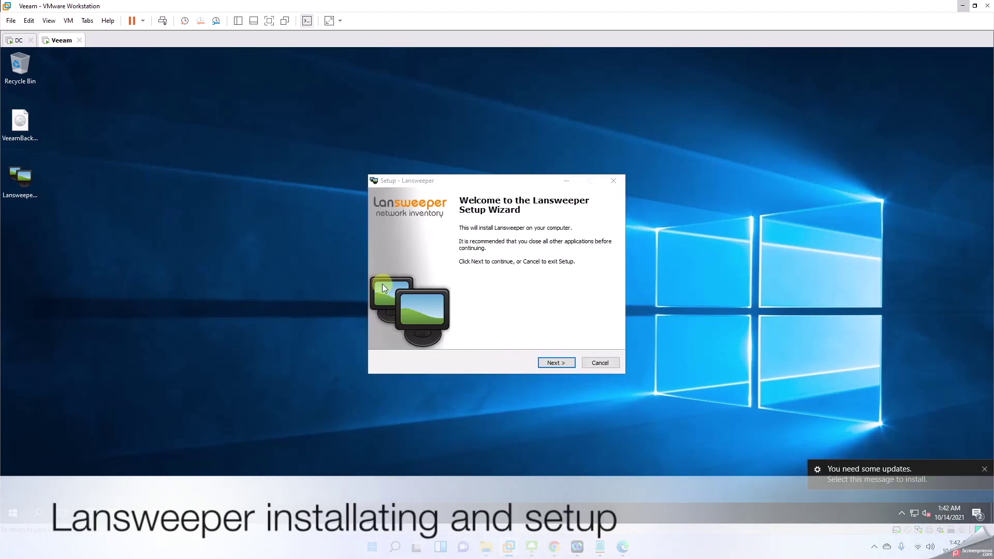
# Step: Accept the Lansweeper licence agreement and proceed with Easy install (SQL LocalDB) selected
pyautogui.click(557, 362)
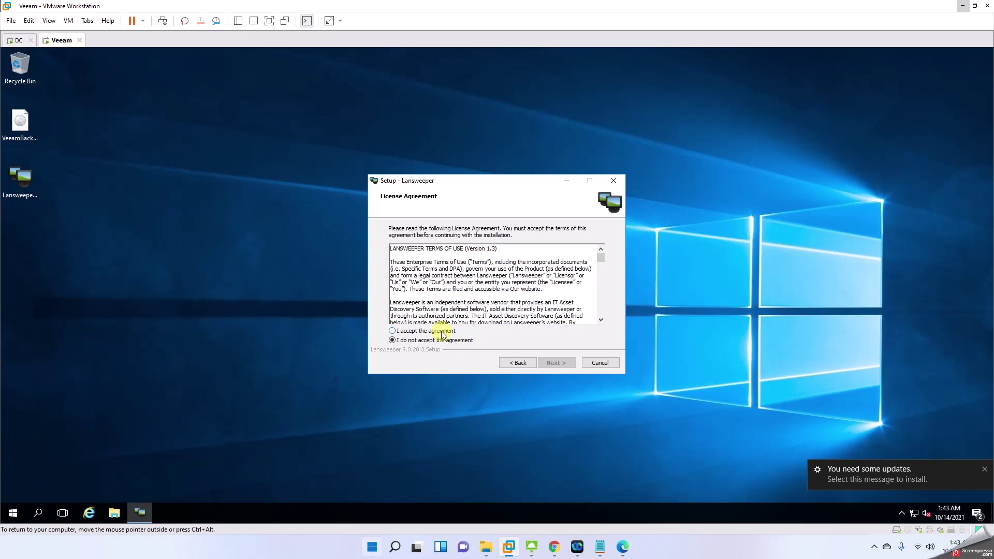
pyautogui.click(441, 333)
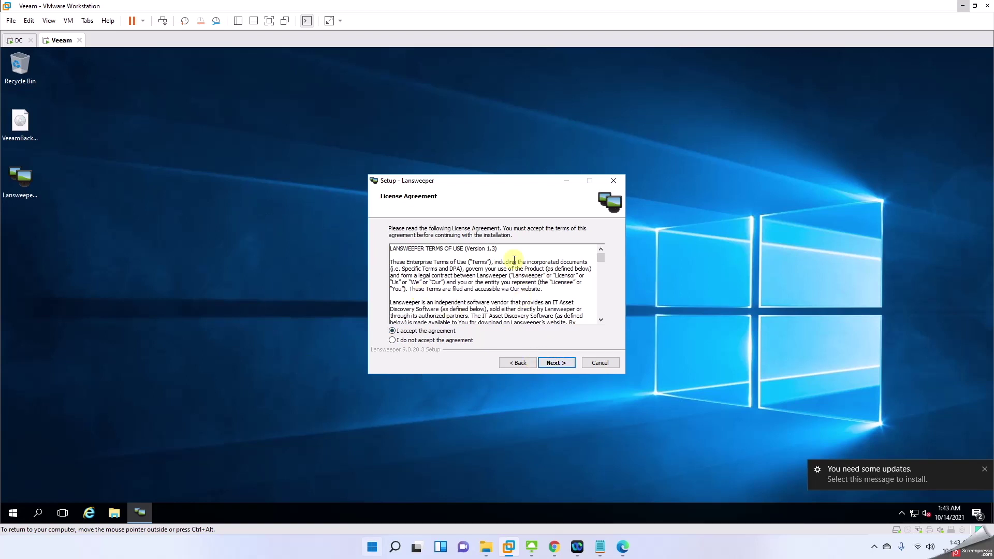
pyautogui.click(28, 189)
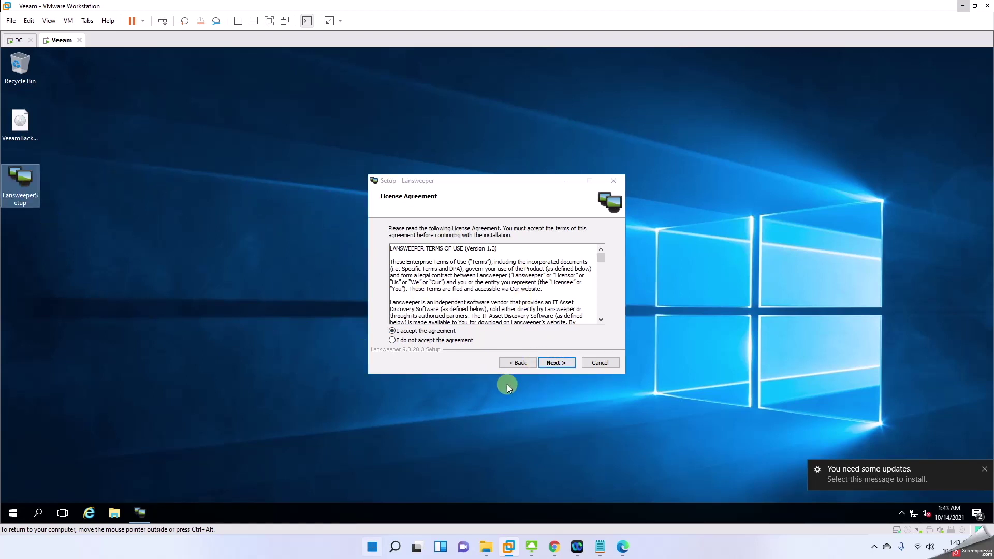
pyautogui.click(556, 362)
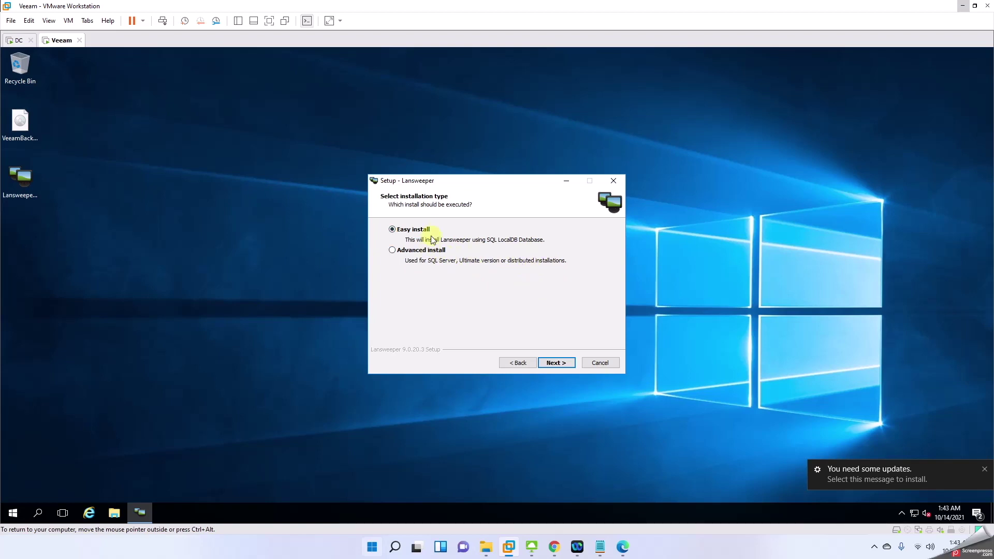
# Step: Keep website ports 81 (HTTP) and 82 (HTTPS) and continue to the destination folder step
pyautogui.click(552, 362)
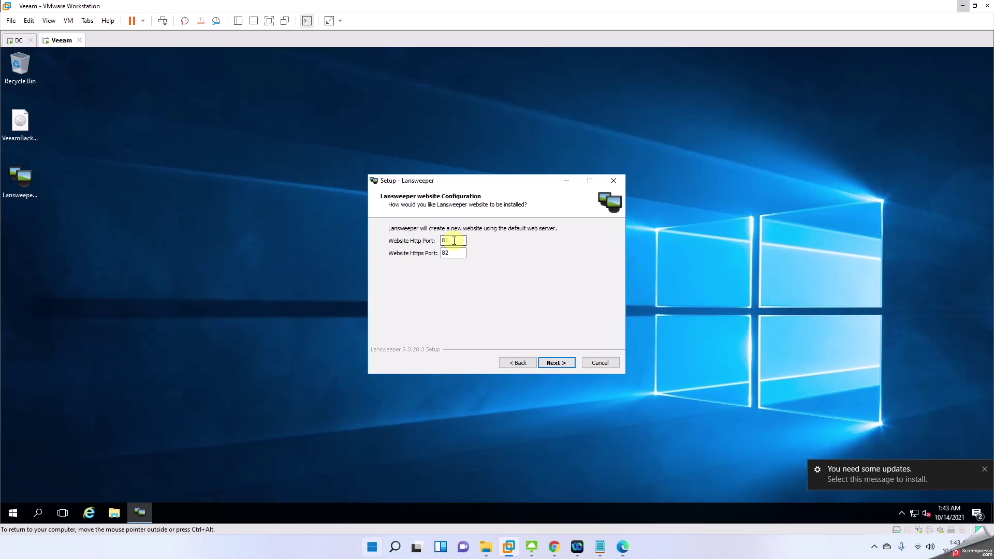
pyautogui.click(452, 253)
pyautogui.click(555, 362)
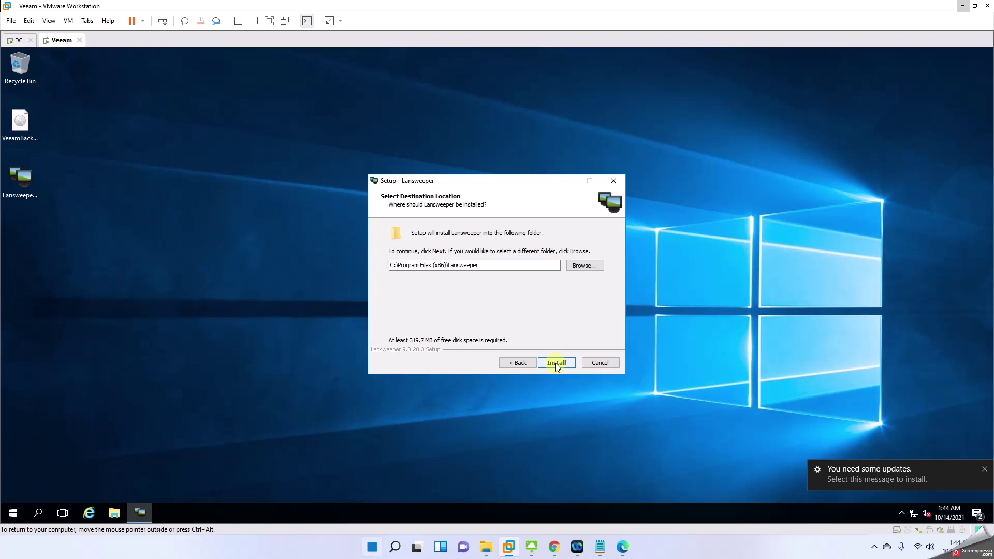
# Step: Run the installation, continuing past the .NET Framework reboot error, until setup reports success
pyautogui.click(555, 364)
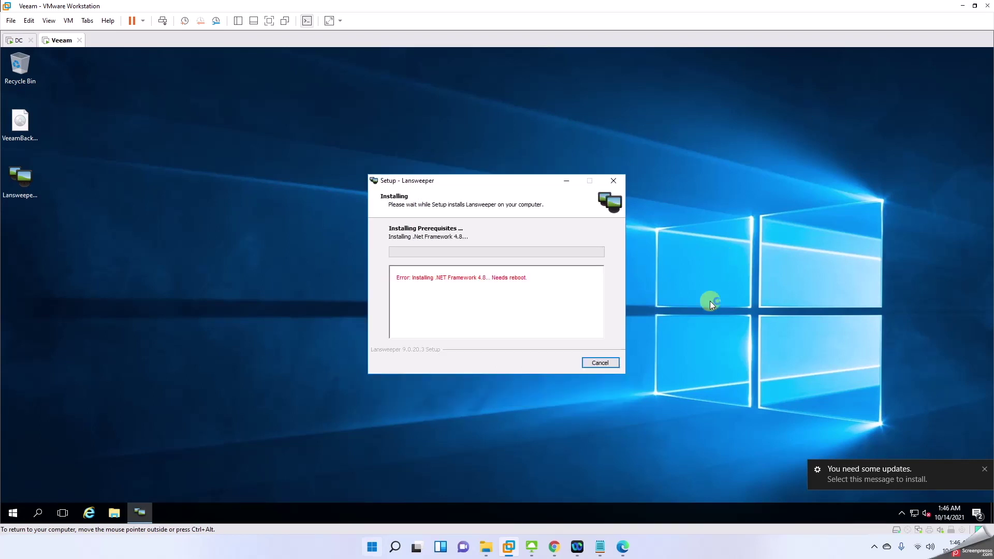
pyautogui.click(710, 300)
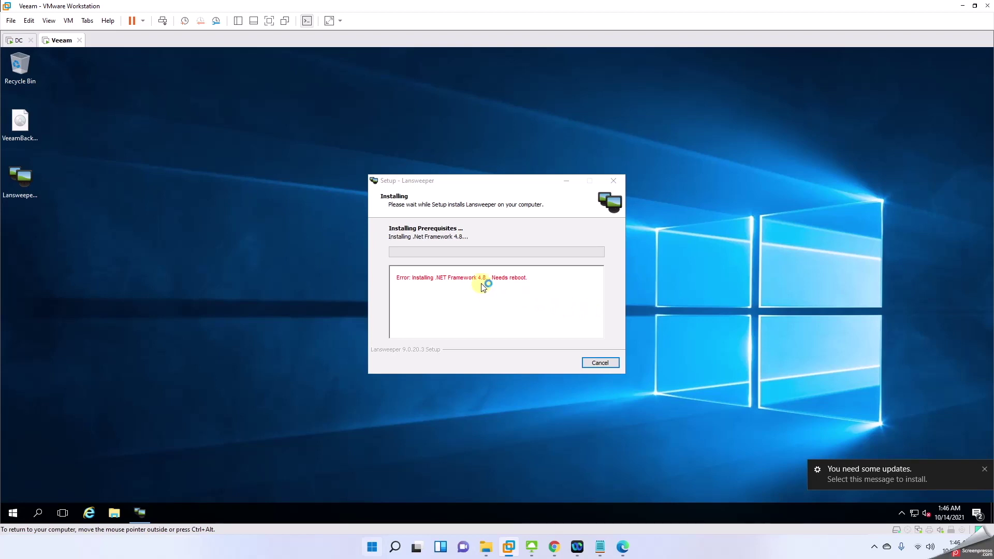
pyautogui.click(609, 363)
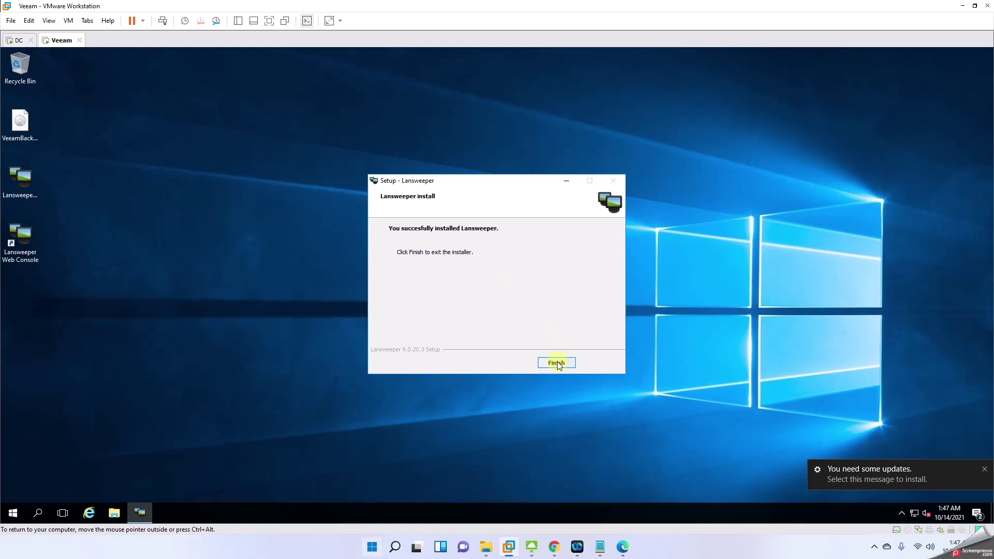
# Step: Finish setup, open the Lansweeper site in Internet Explorer, and agree to reboot the server
pyautogui.click(556, 363)
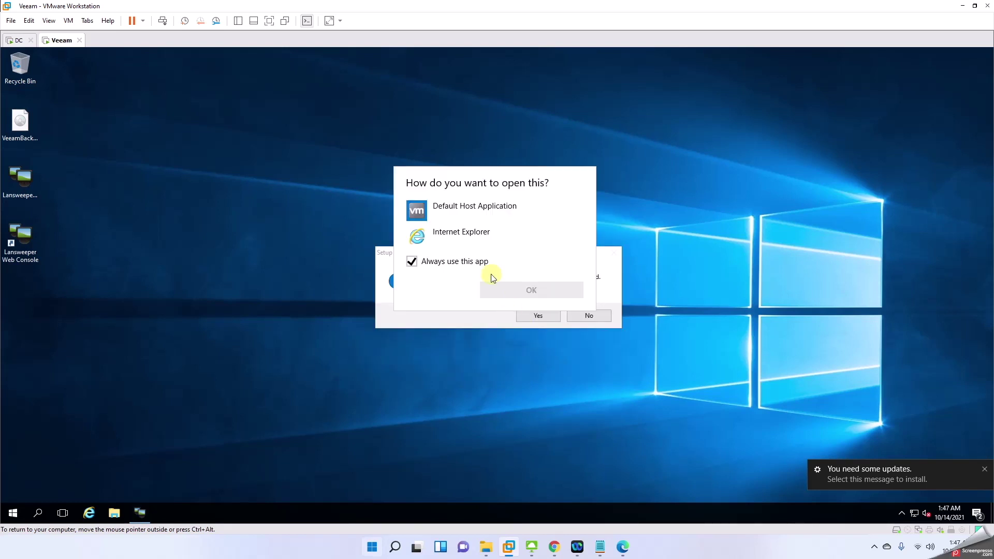
pyautogui.click(470, 234)
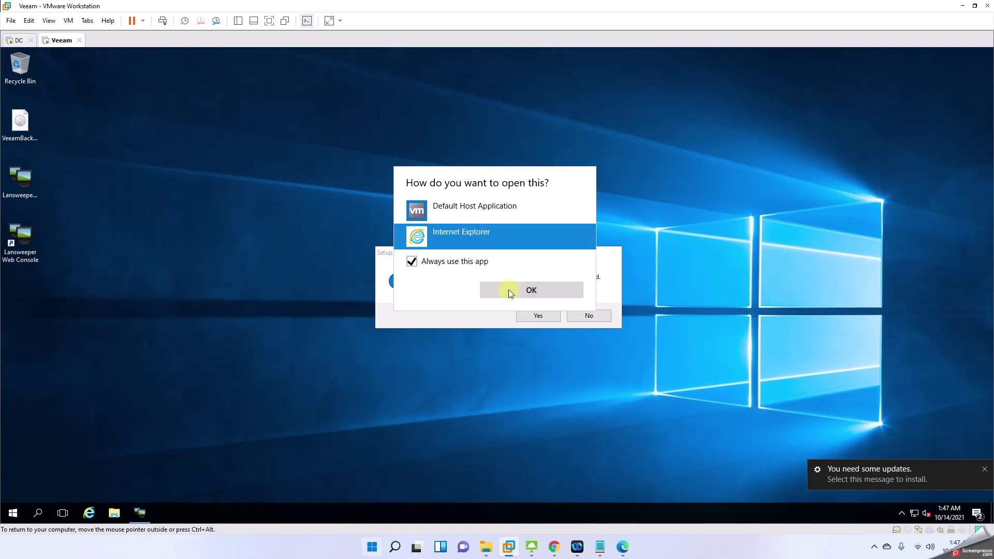
pyautogui.click(511, 291)
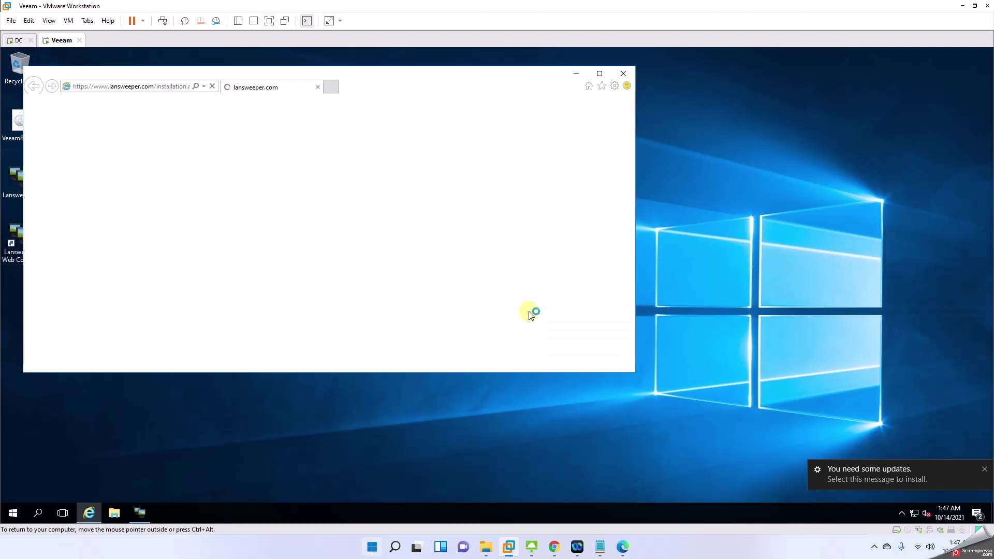
pyautogui.moveTo(366, 81); pyautogui.dragTo(569, 85)
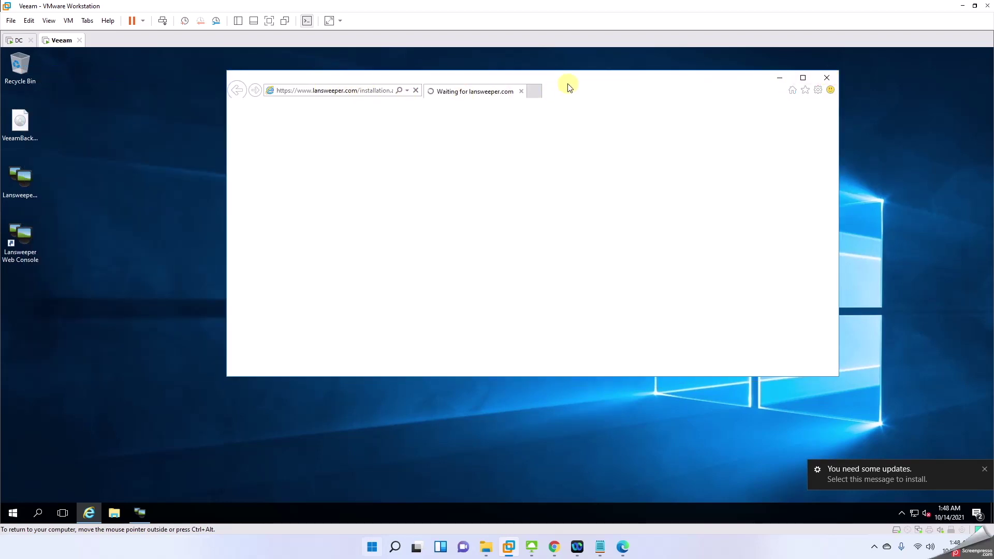
pyautogui.click(779, 78)
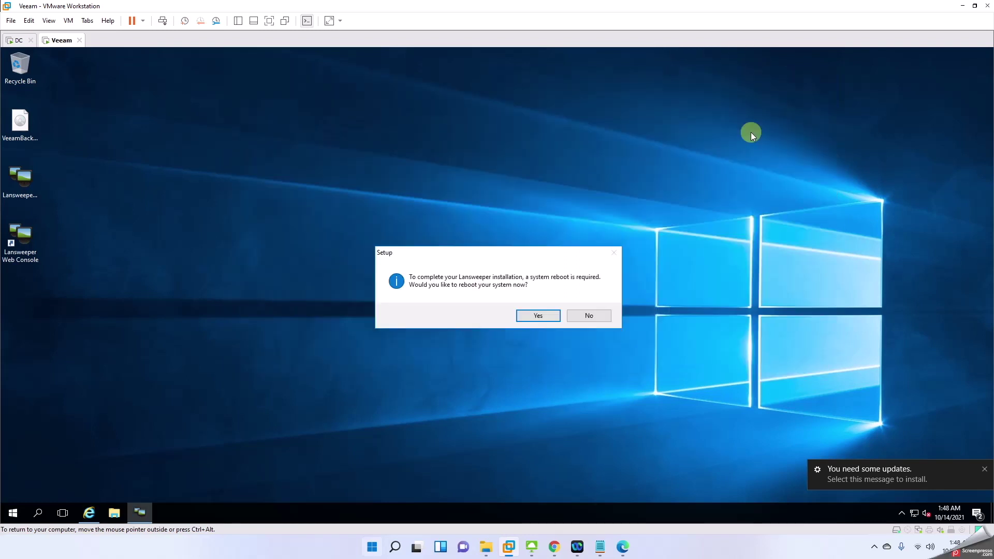
pyautogui.click(550, 316)
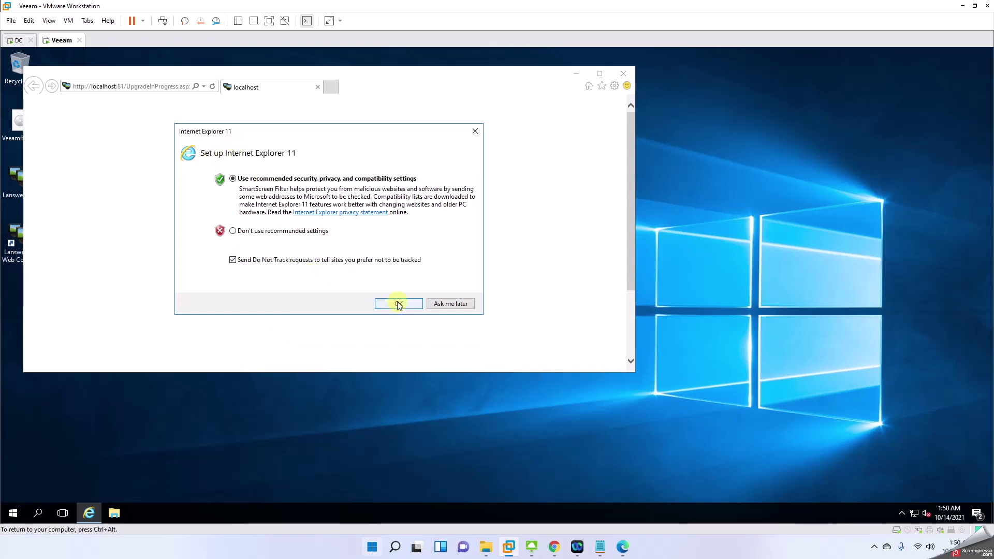
# Step: Accept the recommended Internet Explorer 11 settings and launch Server Manager
pyautogui.click(398, 304)
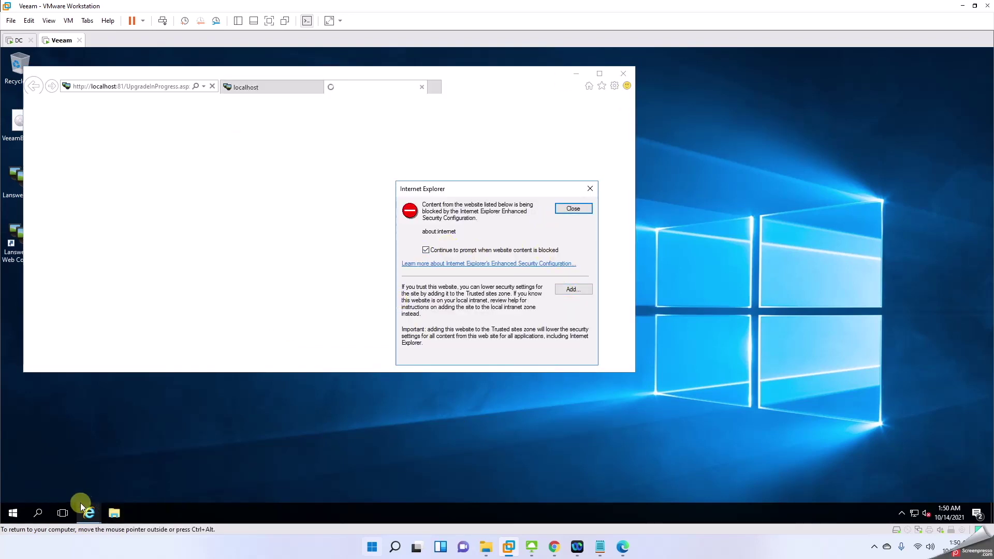
pyautogui.click(13, 513)
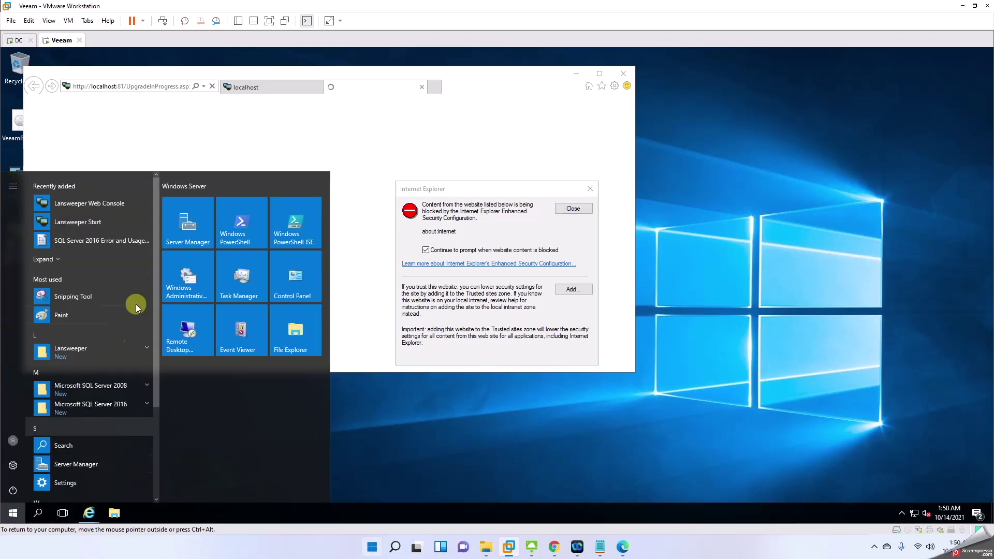
pyautogui.click(175, 241)
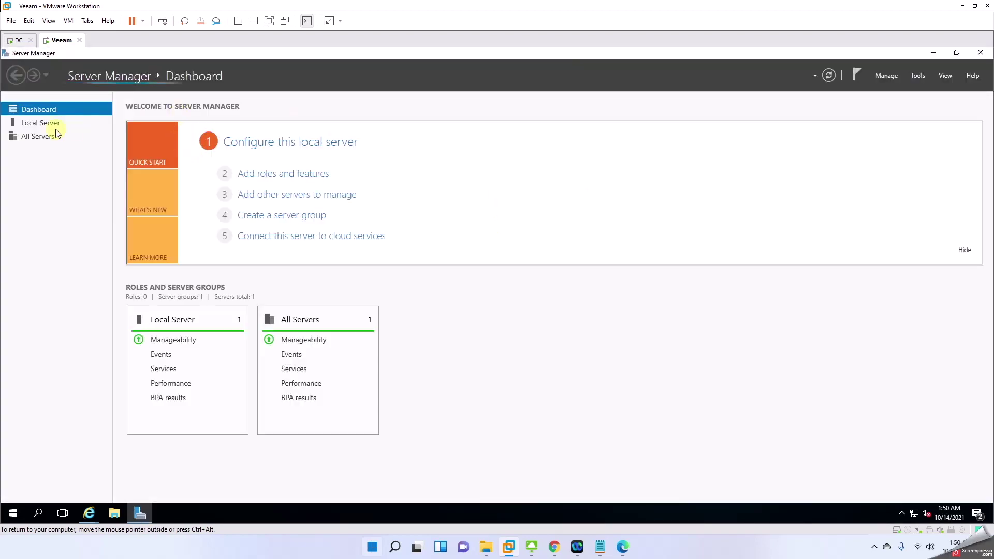
# Step: Turn IE Enhanced Security Configuration off for Administrators on Local Server, then close Server Manager
pyautogui.click(56, 134)
pyautogui.click(57, 124)
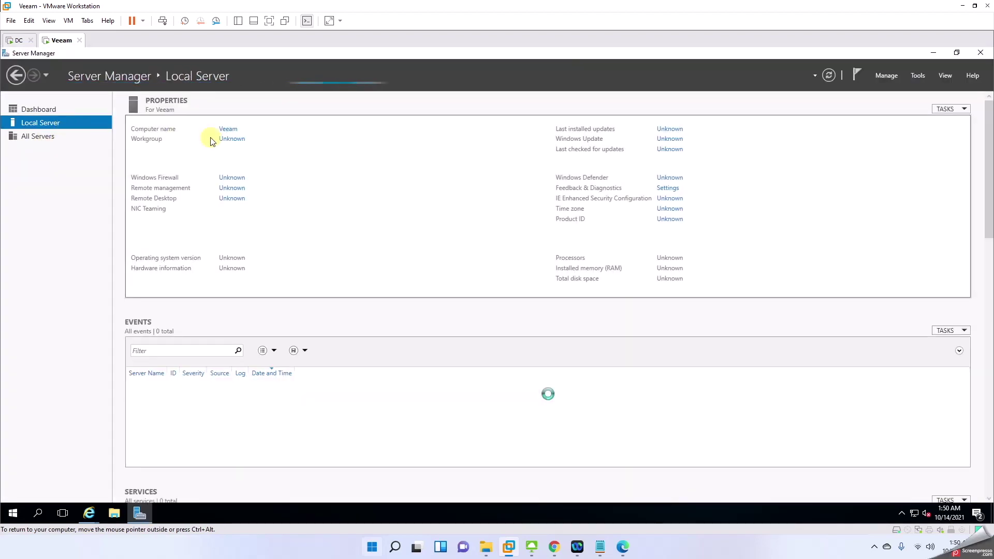
pyautogui.click(665, 199)
pyautogui.click(430, 265)
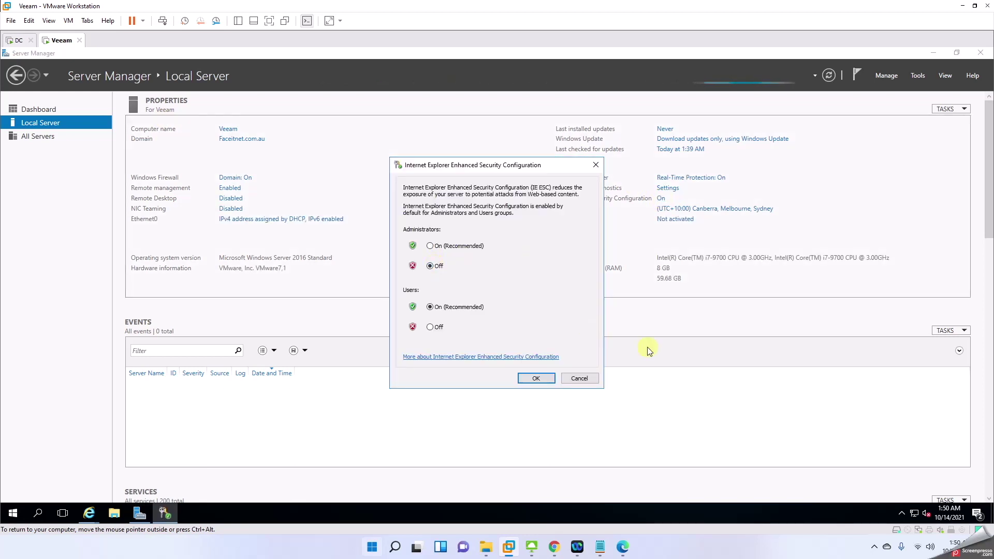
pyautogui.click(537, 378)
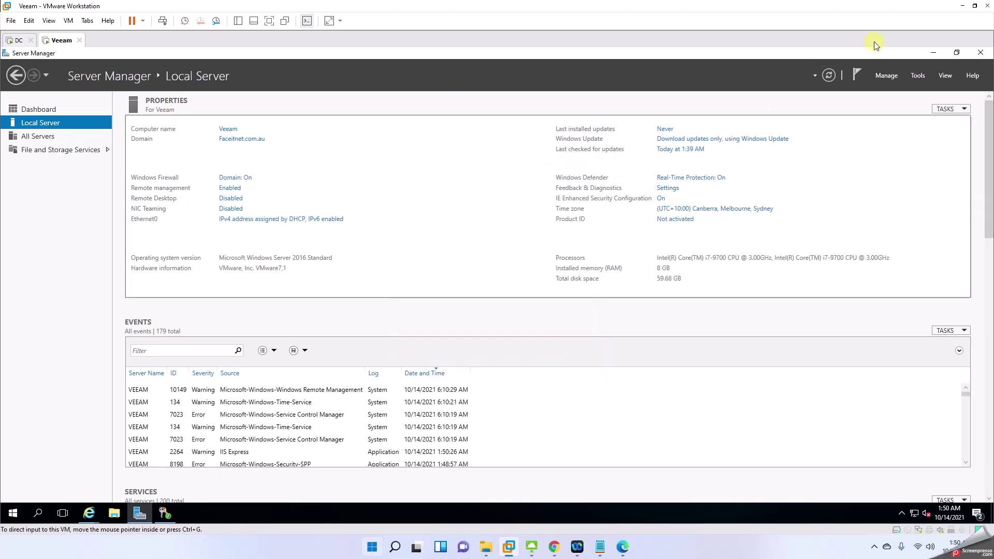
pyautogui.click(979, 54)
# Step: Dismiss the blocked-content warning, close the error tab, and wait for the First Run Wizard
pyautogui.click(565, 208)
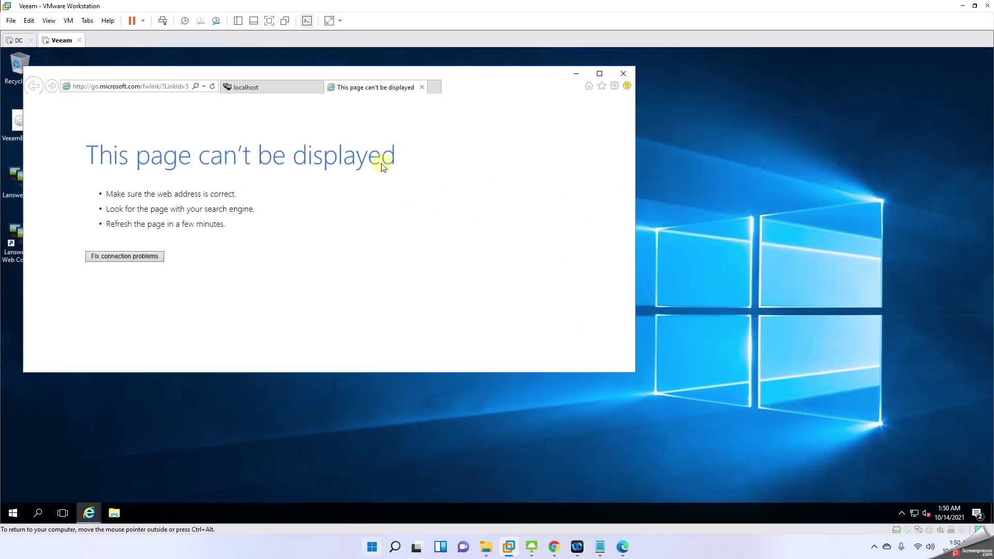
pyautogui.click(422, 87)
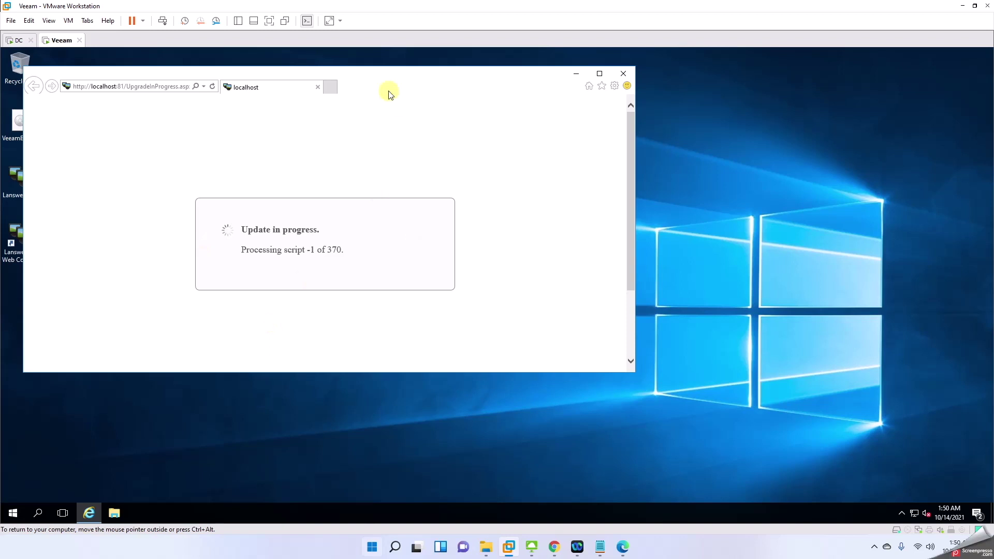
pyautogui.moveTo(370, 73); pyautogui.dragTo(470, 83)
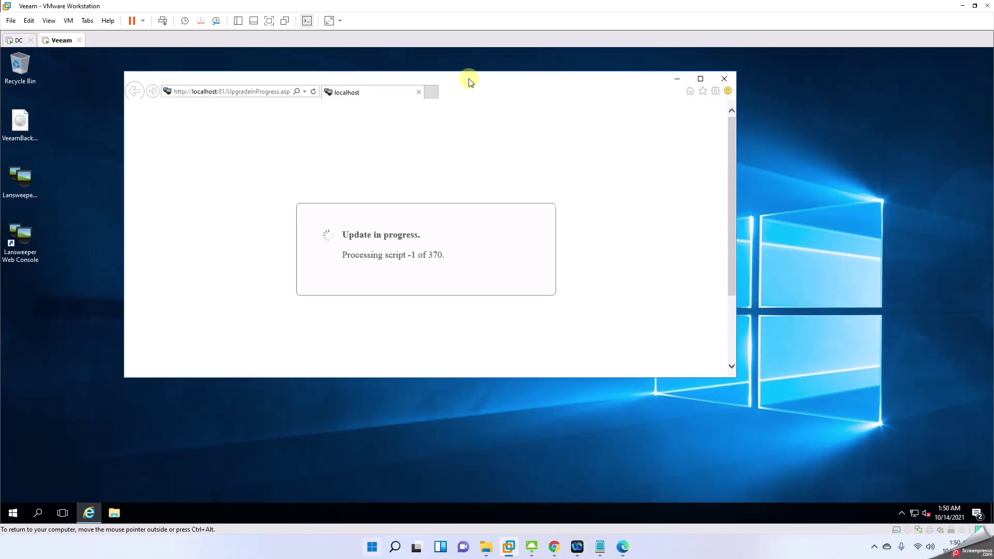
pyautogui.moveTo(395, 256); pyautogui.dragTo(442, 254)
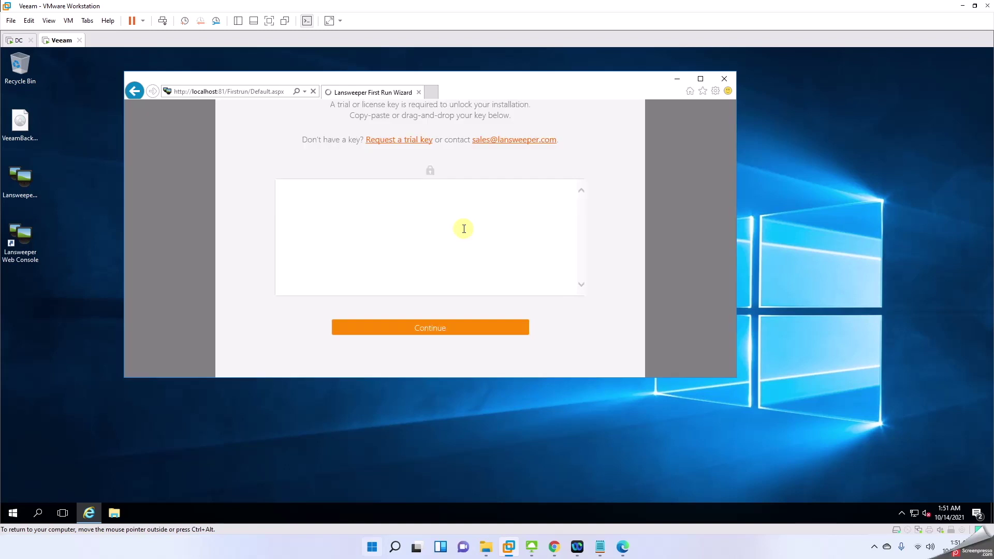
# Step: Maximise the browser and select the licence key in the Trial licence text file from Downloads
pyautogui.press('super+Up')
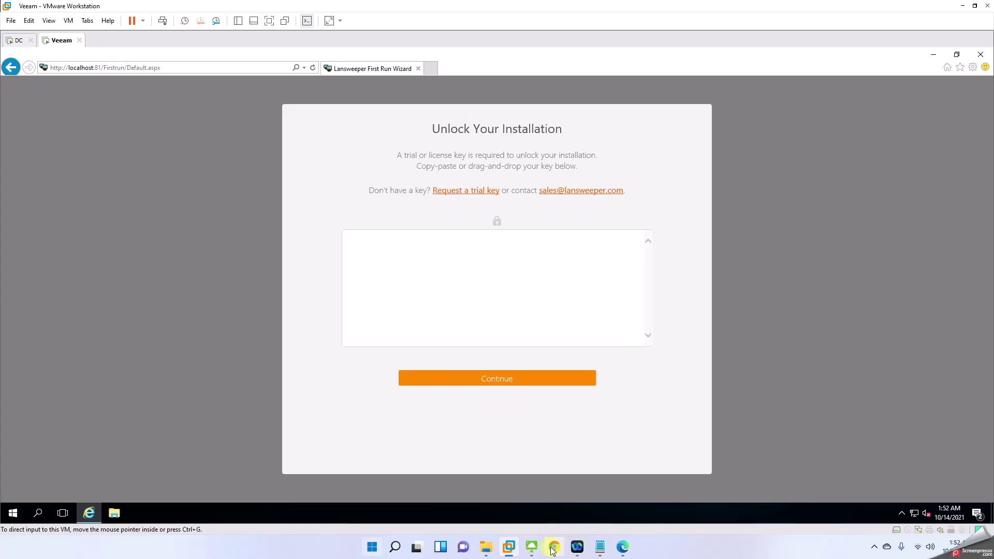
pyautogui.click(486, 546)
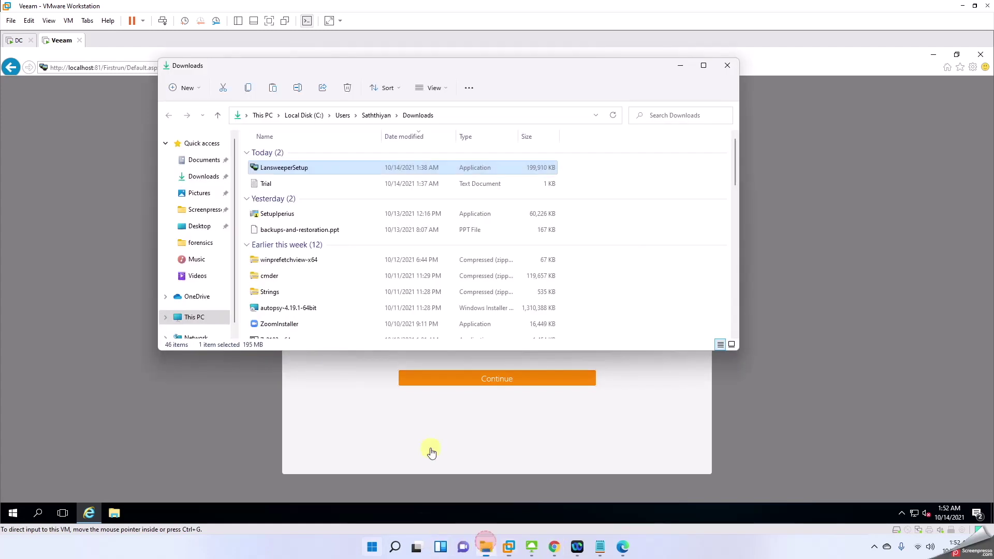
pyautogui.doubleClick(266, 185)
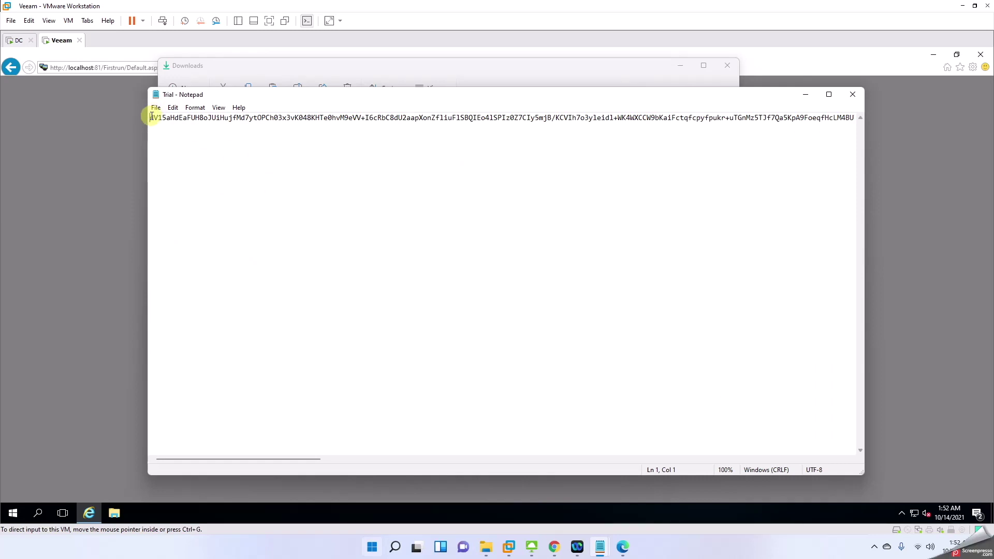
pyautogui.hotkey('ctrl', 'a')
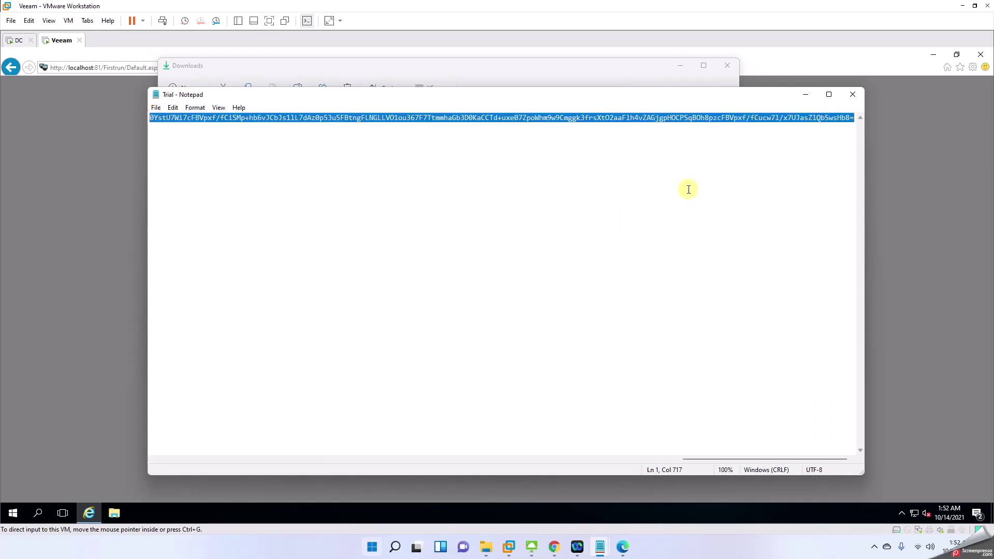
# Step: Paste the trial licence key into the unlock box and submit it
pyautogui.click(919, 196)
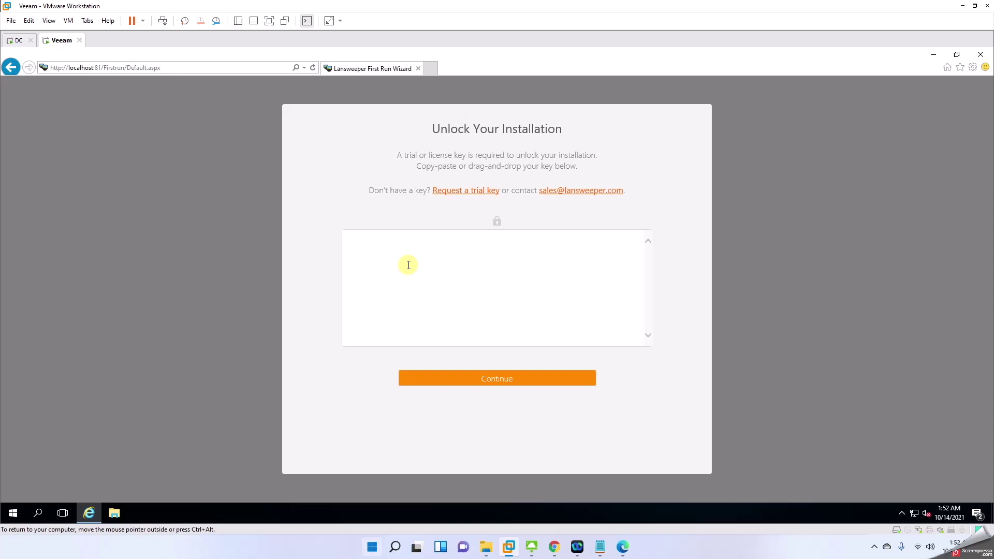
pyautogui.rightClick(409, 264)
pyautogui.hotkey('ctrl', 'v')
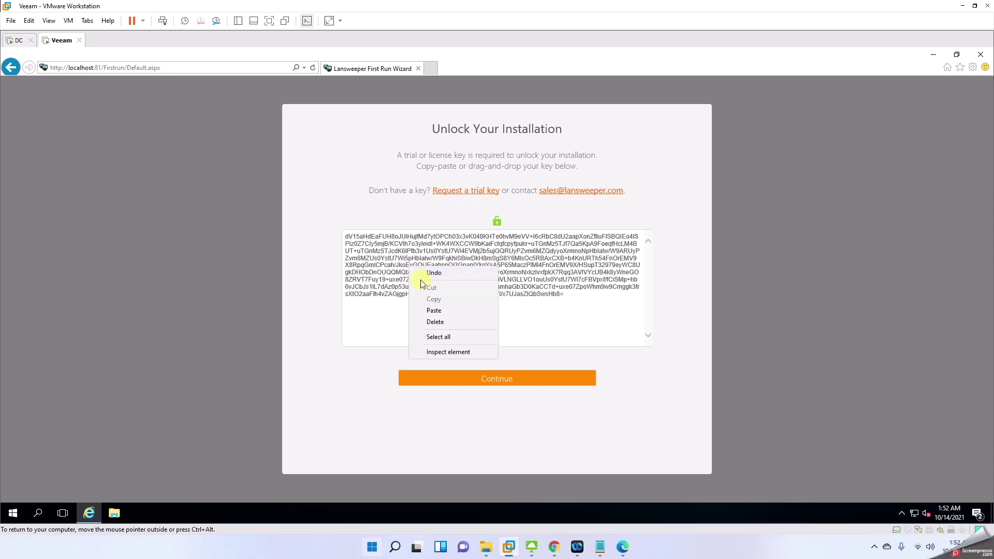
pyautogui.click(373, 309)
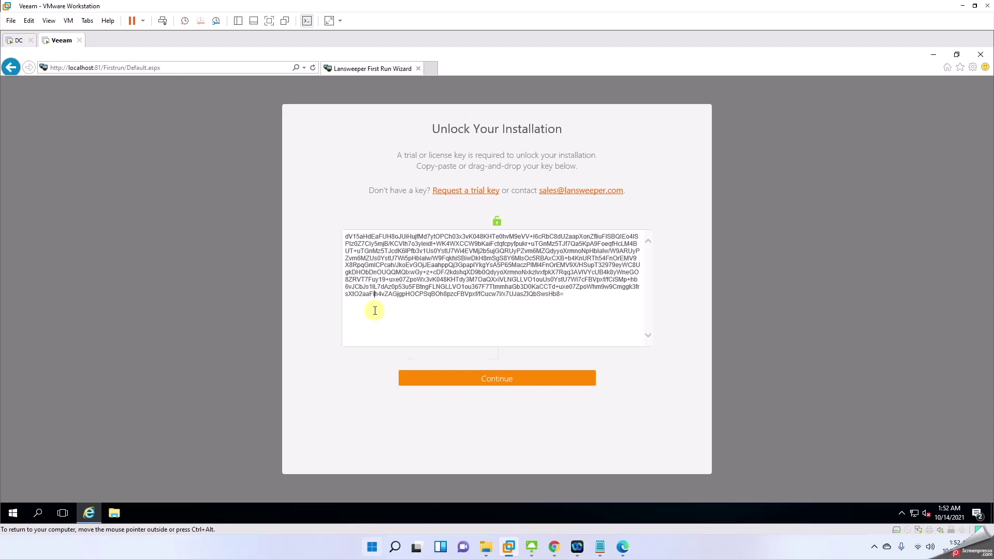
pyautogui.click(490, 378)
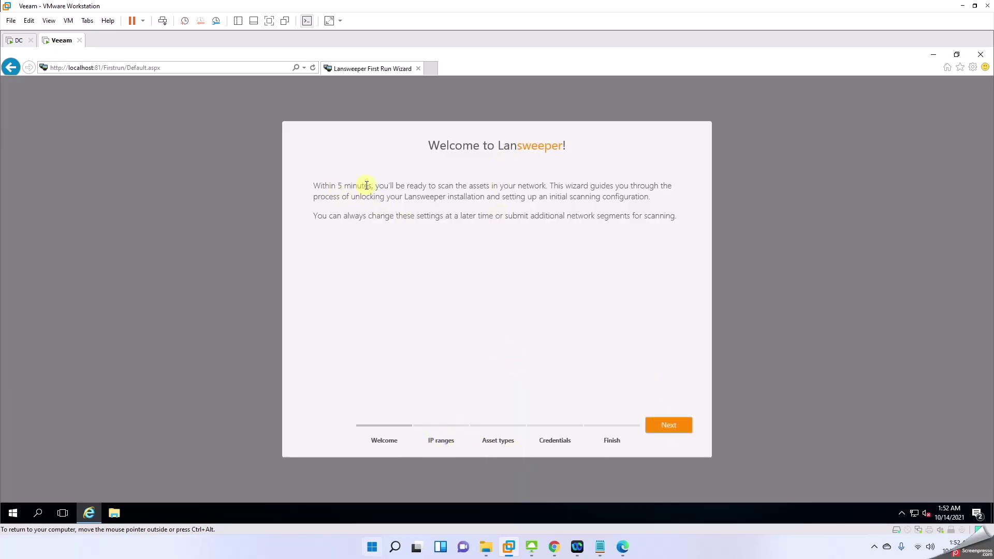
# Step: Advance from the wizard's welcome page to the IP ranges step
pyautogui.click(666, 425)
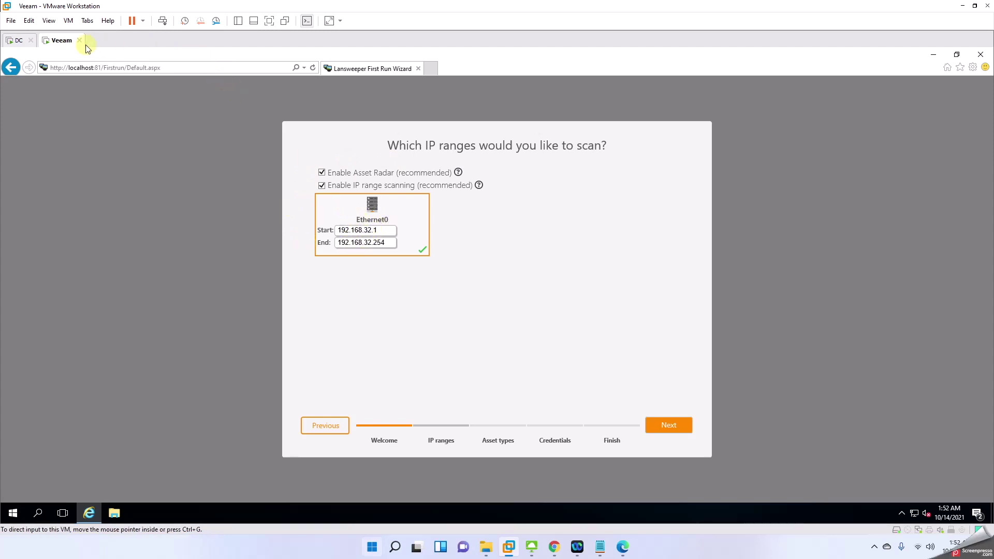
pyautogui.rightClick(54, 42)
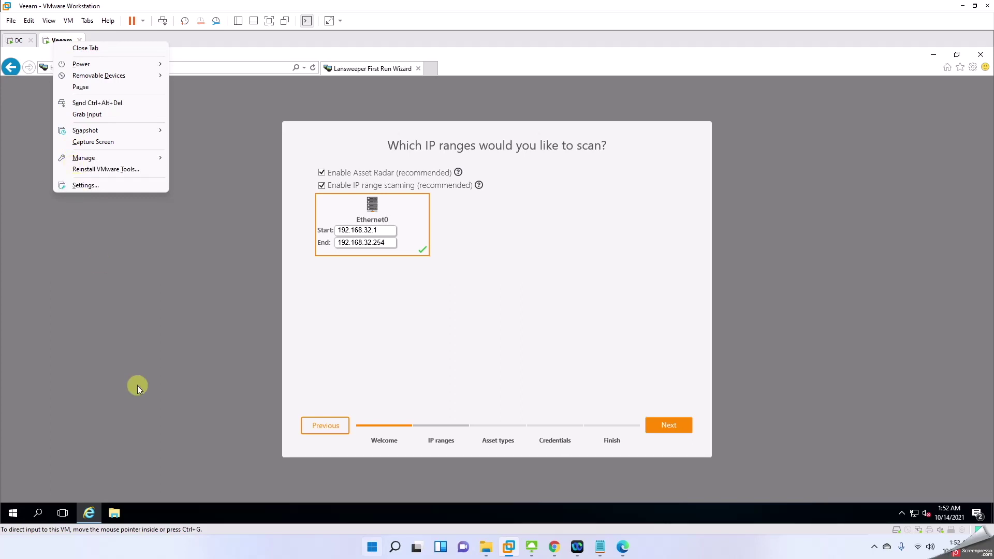
pyautogui.click(137, 385)
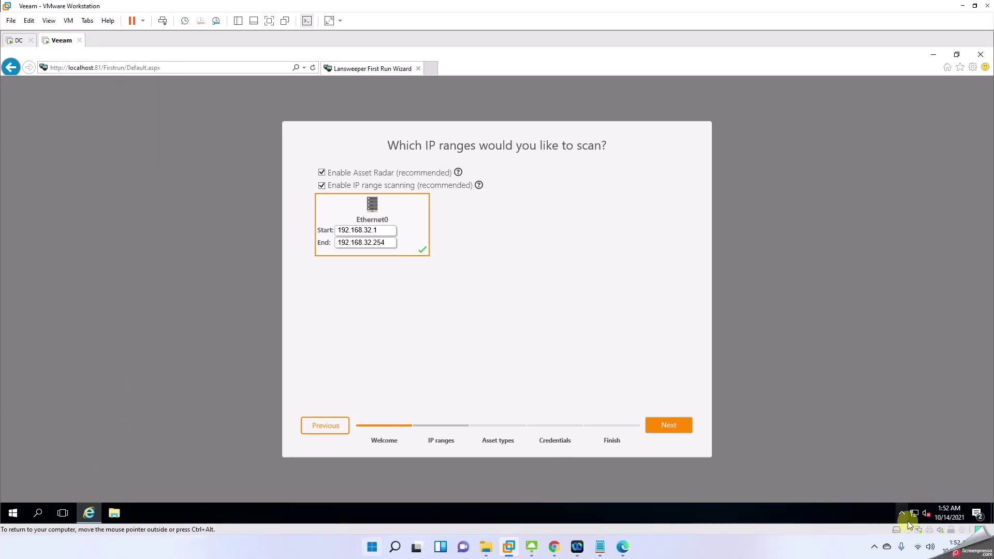
# Step: Run ipconfig in Command Prompt to confirm the server is on the 192.168.32.x subnet
pyautogui.click(40, 511)
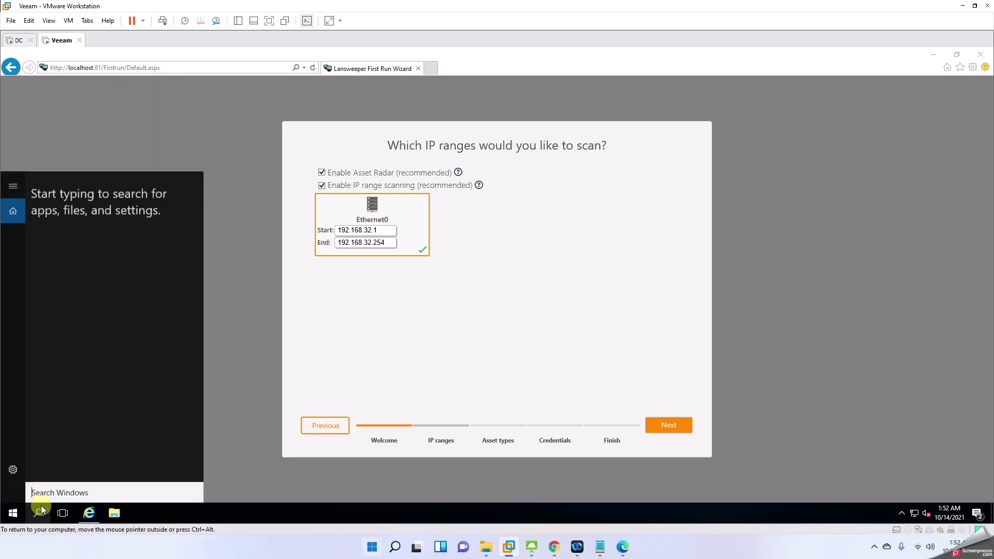
pyautogui.write('cmd')
pyautogui.press('Return')
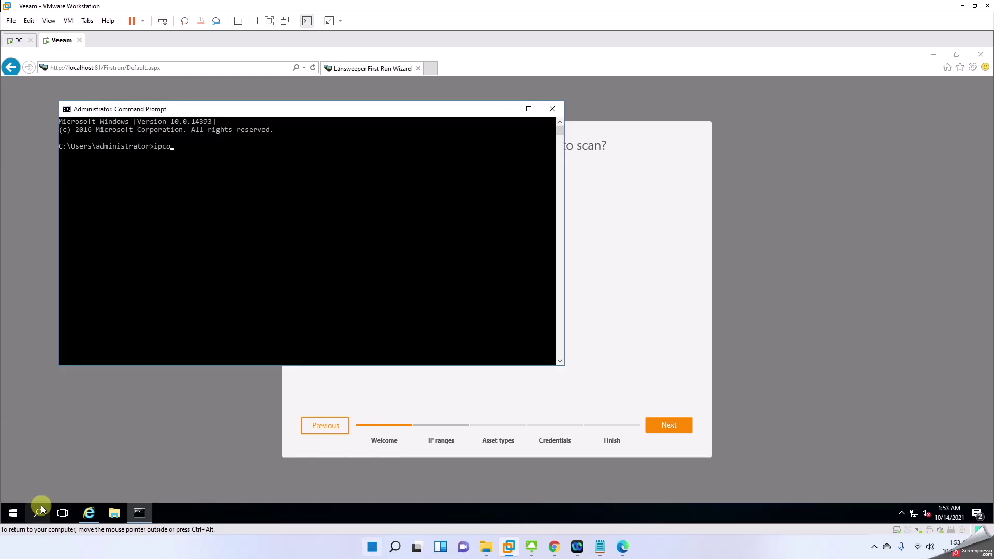
pyautogui.write('ipconfig')
pyautogui.press('Return')
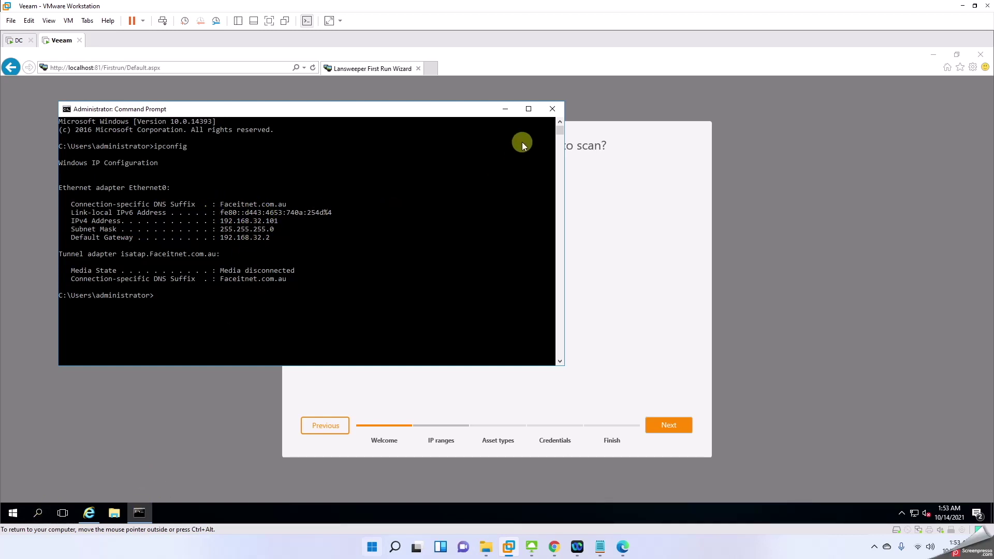
pyautogui.click(552, 109)
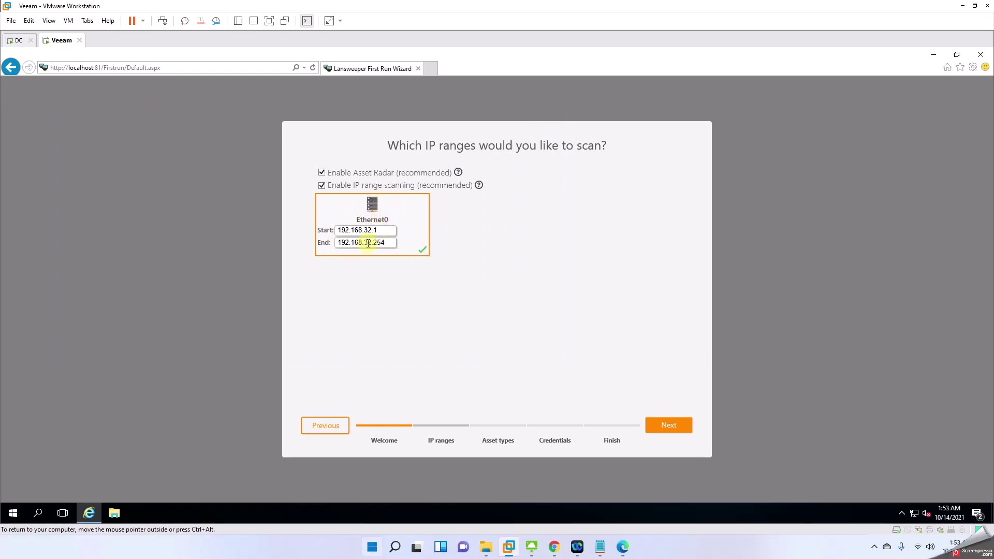
pyautogui.click(678, 429)
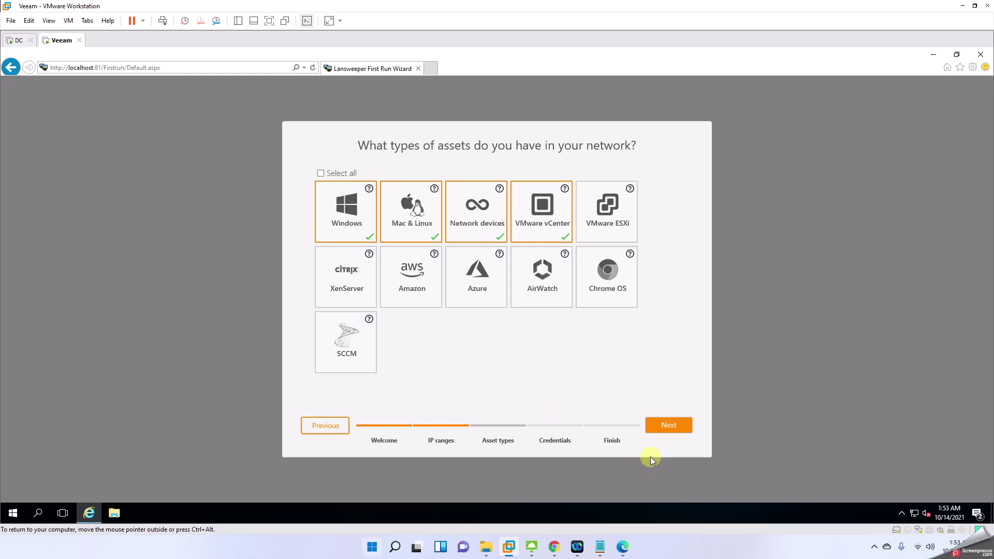
pyautogui.click(668, 425)
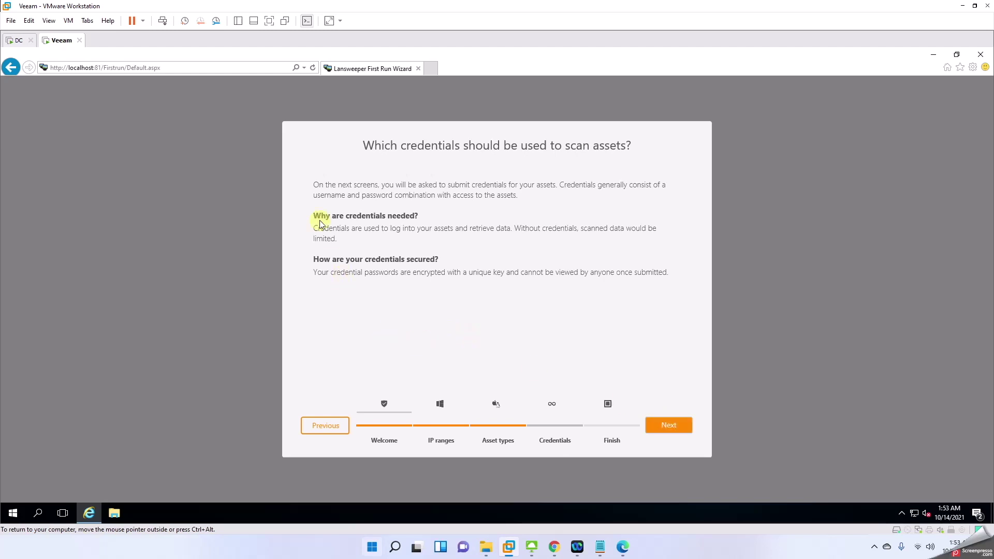
# Step: Read the credentials intro, why-needed, and security paragraphs, highlighting each in turn
pyautogui.moveTo(314, 184); pyautogui.dragTo(513, 195)
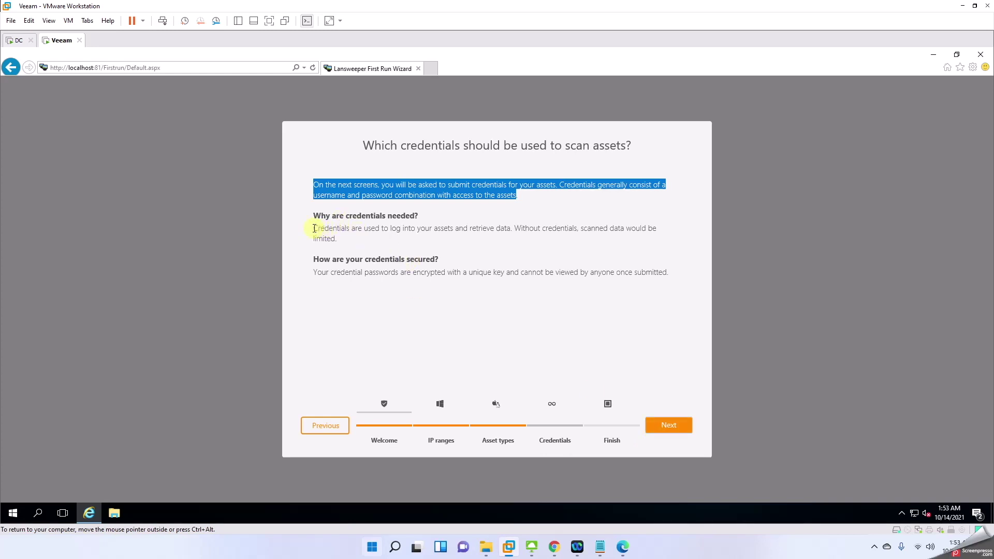
pyautogui.moveTo(314, 228); pyautogui.dragTo(435, 239)
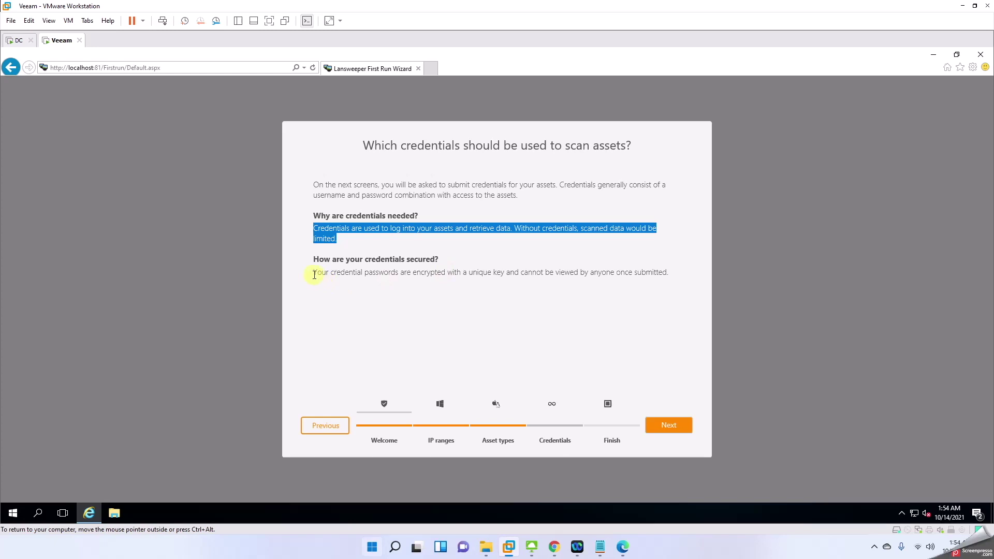
pyautogui.moveTo(312, 277); pyautogui.dragTo(648, 275)
pyautogui.click(620, 292)
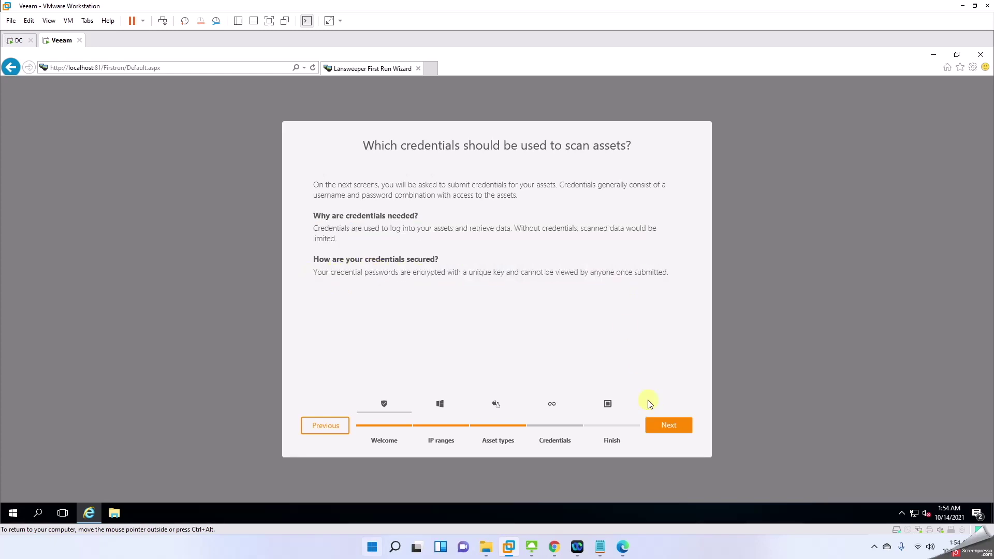
# Step: Enter the Windows administrator password and save the Windows scanning credentials
pyautogui.click(668, 425)
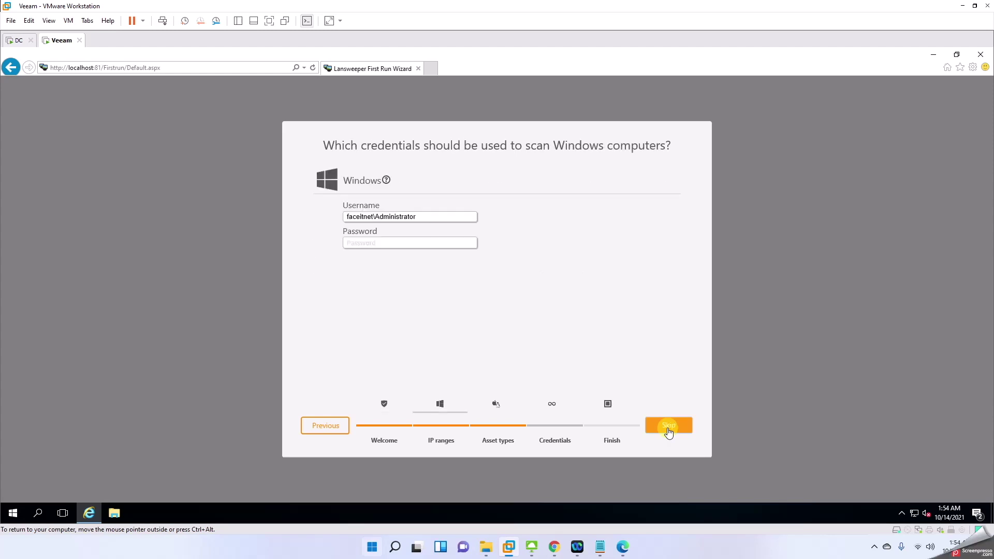
pyautogui.click(372, 247)
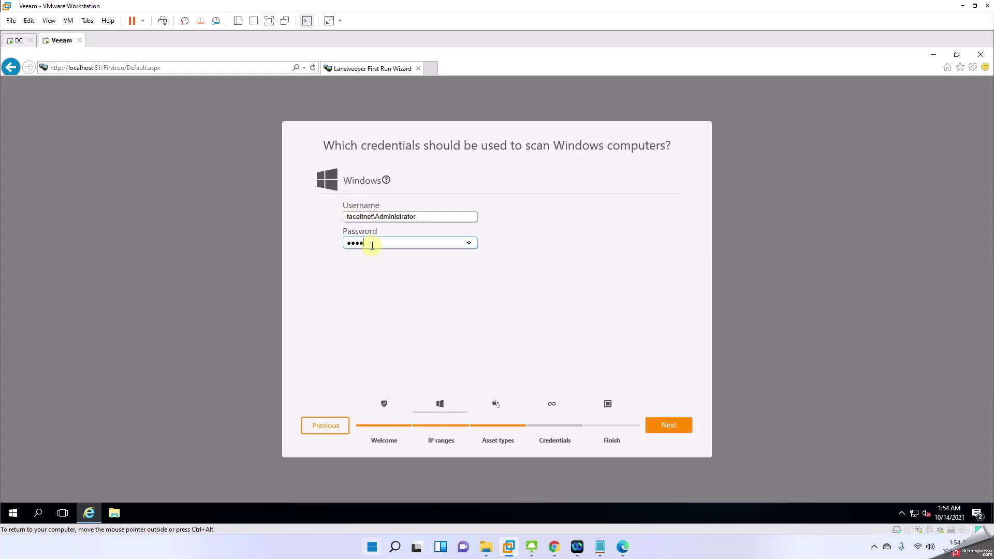
pyautogui.write('s')
pyautogui.click(683, 433)
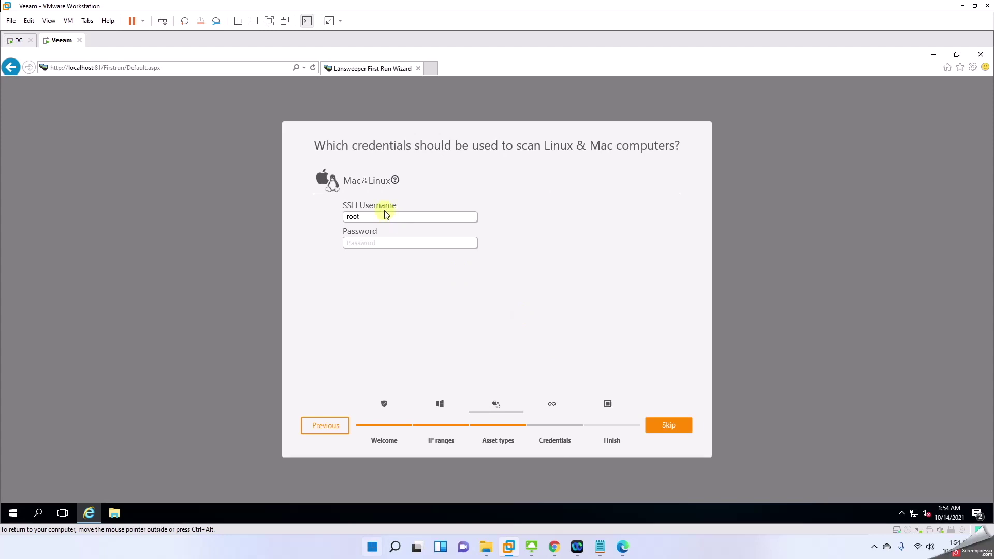
# Step: Skip the Mac & Linux credentials and keep the public SNMP community
pyautogui.click(361, 247)
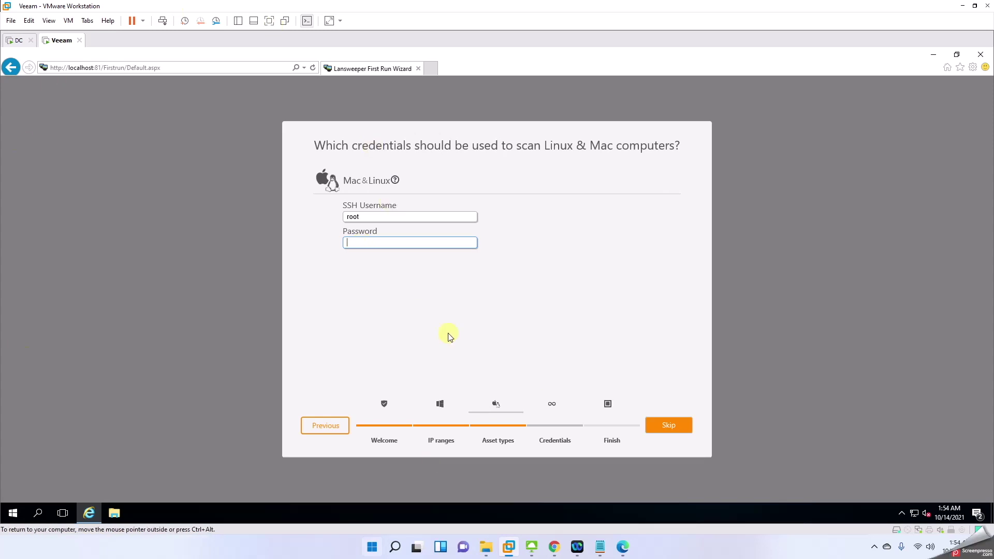
pyautogui.click(675, 432)
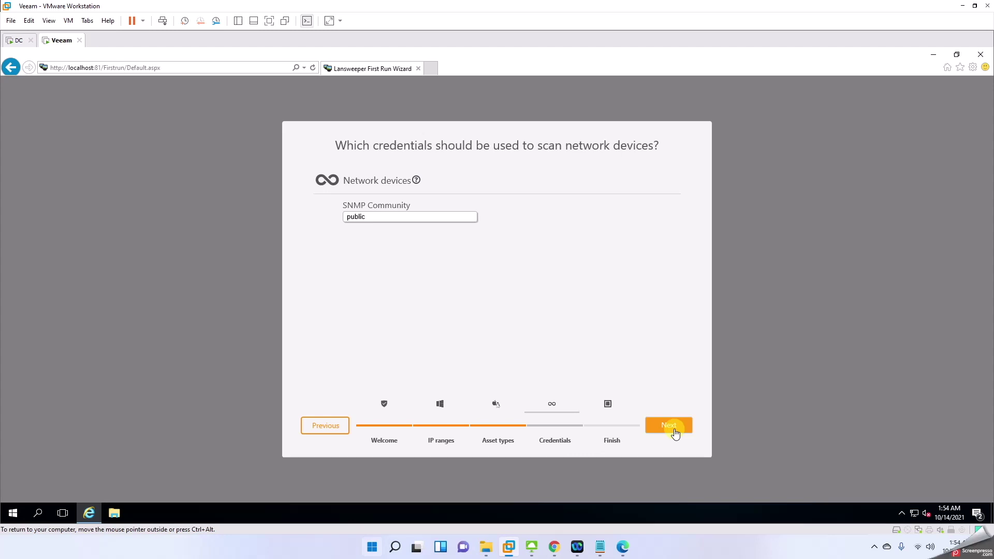
pyautogui.click(675, 432)
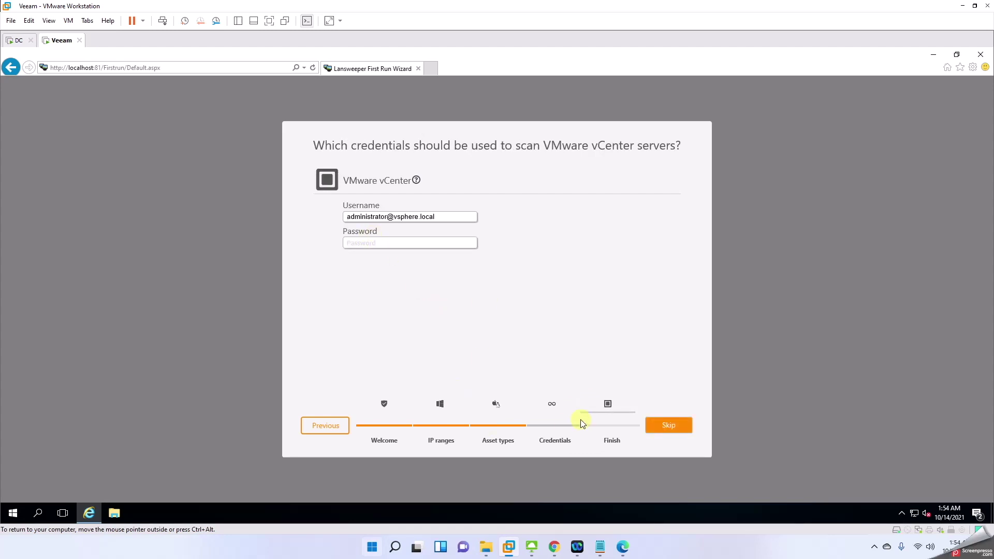
# Step: Recheck the SNMP community 'public', then skip vCenter credentials to start the network scan
pyautogui.click(325, 430)
pyautogui.click(363, 220)
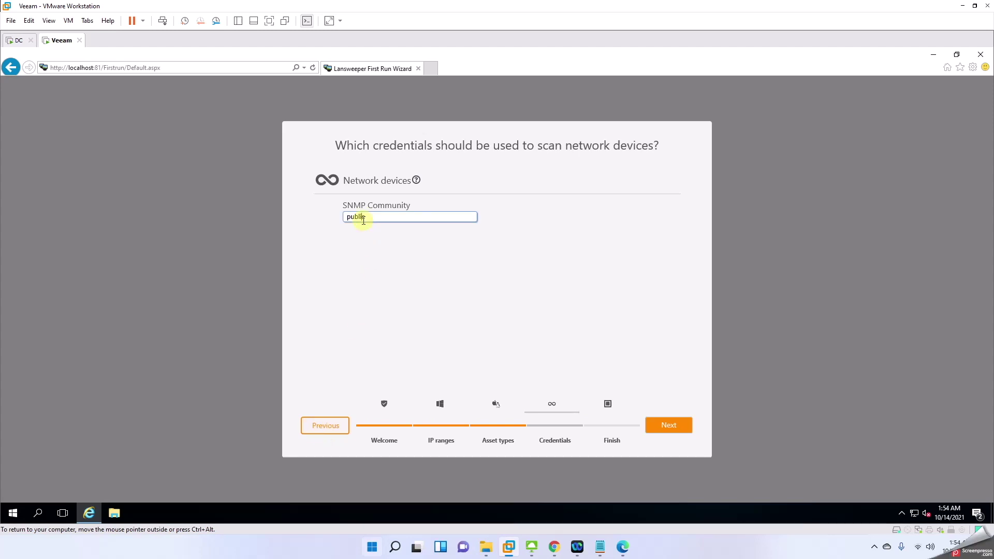
pyautogui.doubleClick(370, 217)
pyautogui.click(669, 426)
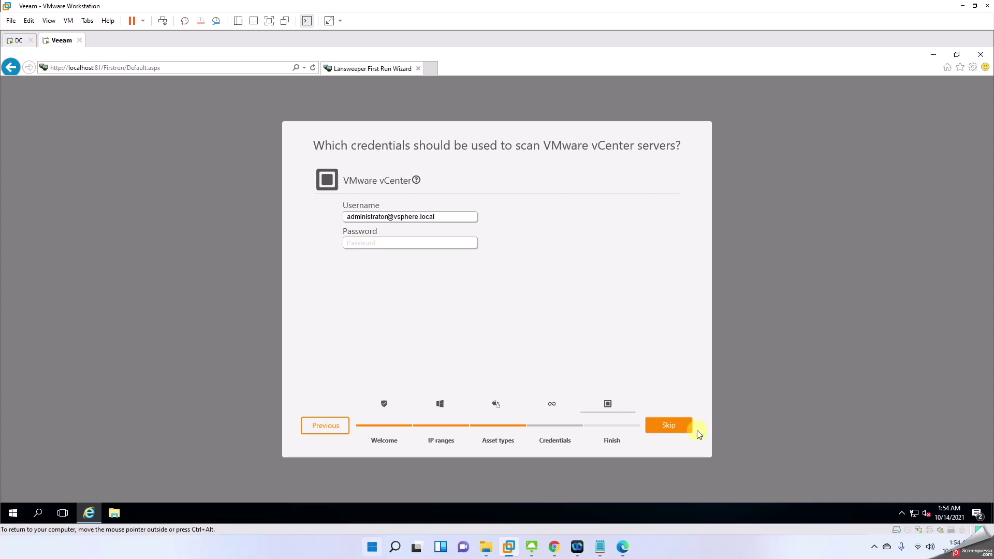
pyautogui.click(669, 425)
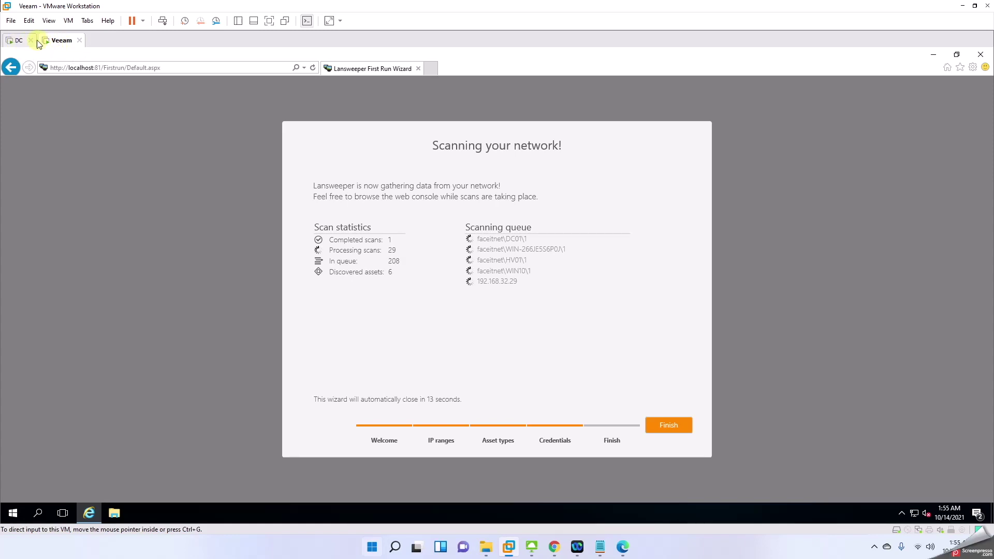
# Step: Show the VMware Library sidebar listing the virtual machines
pyautogui.click(234, 24)
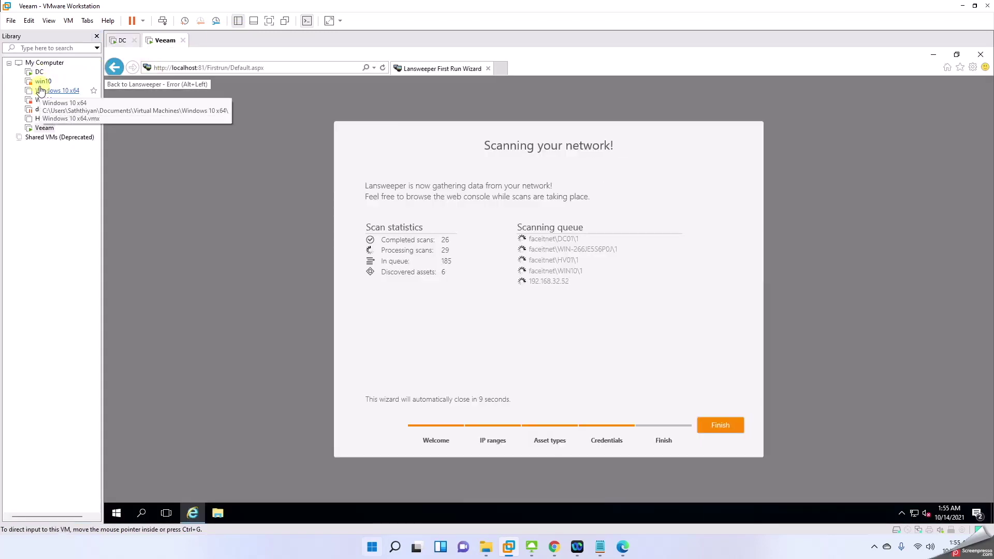
# Step: Power on the Hyper-V virtual machine, keeping its device connected, then return to the Veeam machine
pyautogui.click(49, 120)
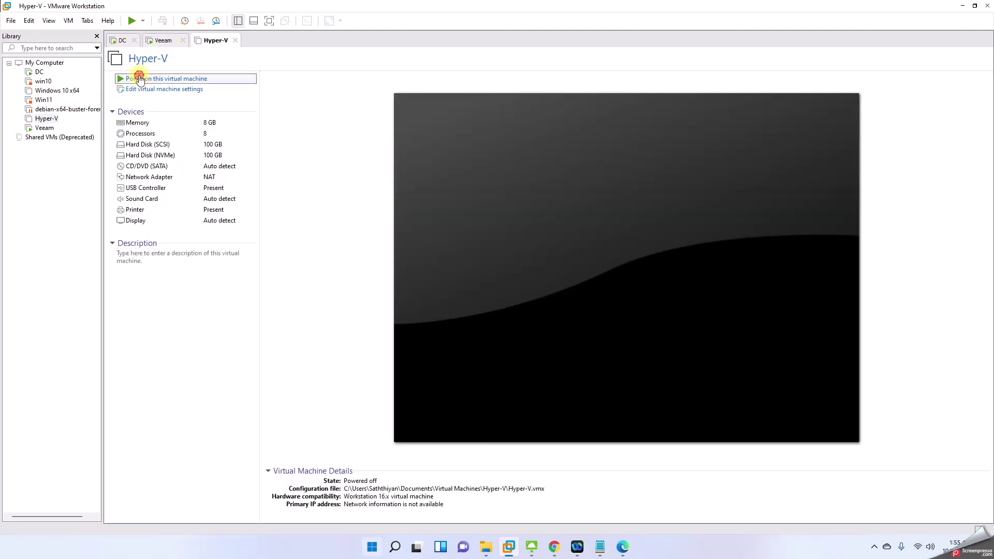
pyautogui.click(135, 79)
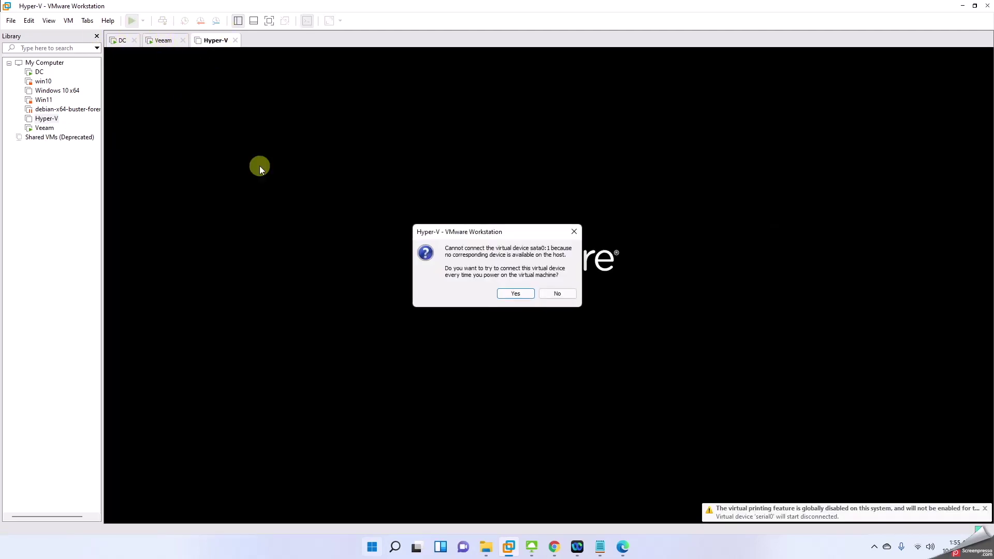
pyautogui.click(517, 294)
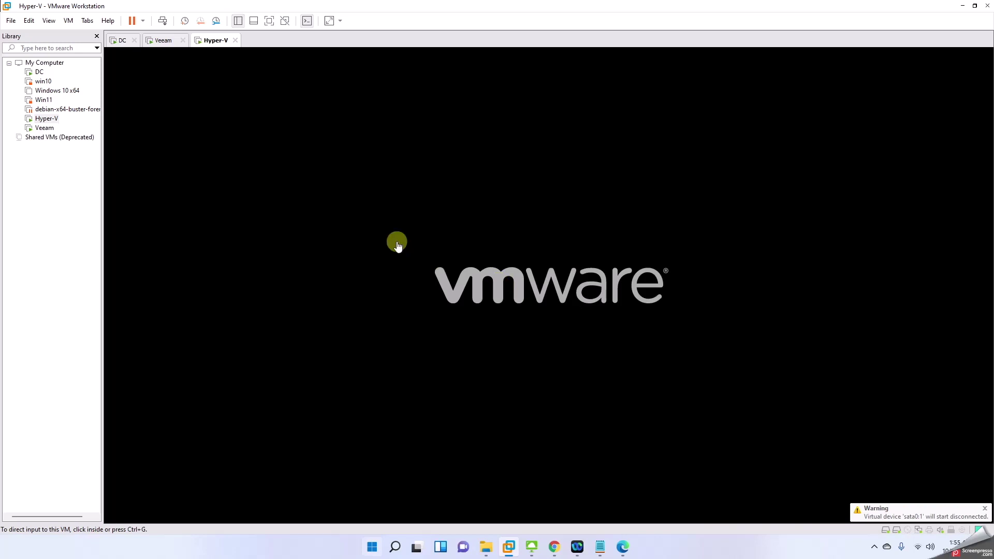
pyautogui.click(162, 39)
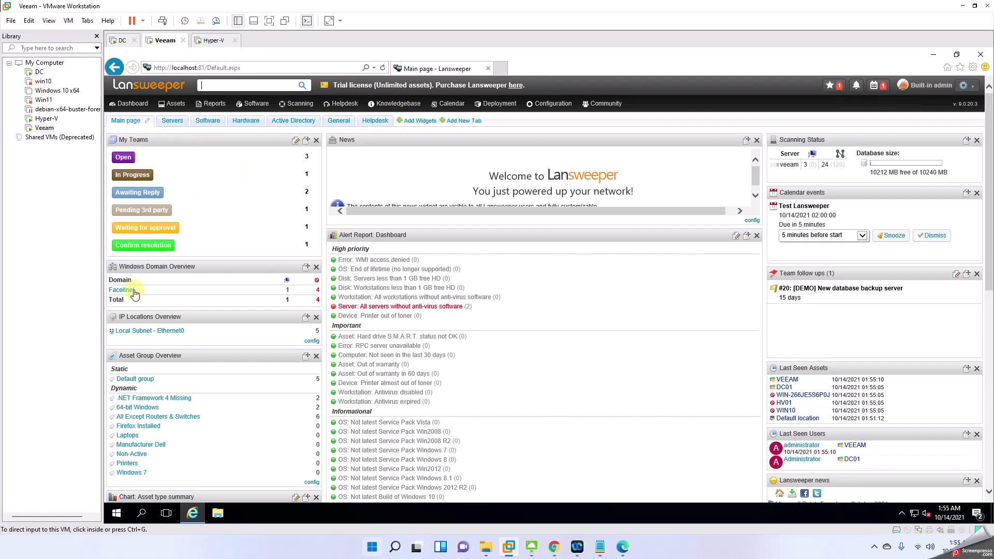
# Step: From the dashboard's Asset Type Overview, open the All Windows items report via the Windows link
pyautogui.click(318, 293)
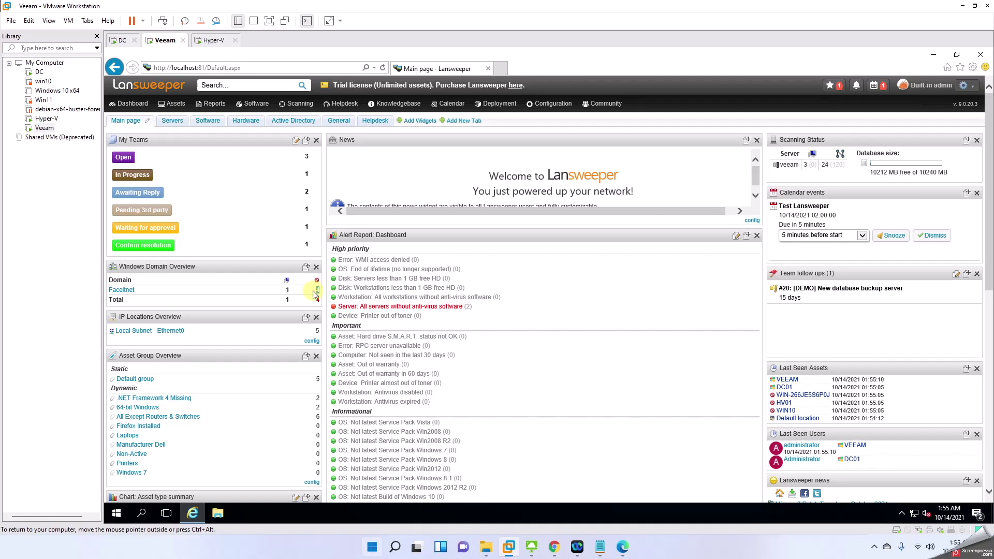
pyautogui.moveTo(312, 290); pyautogui.dragTo(291, 290)
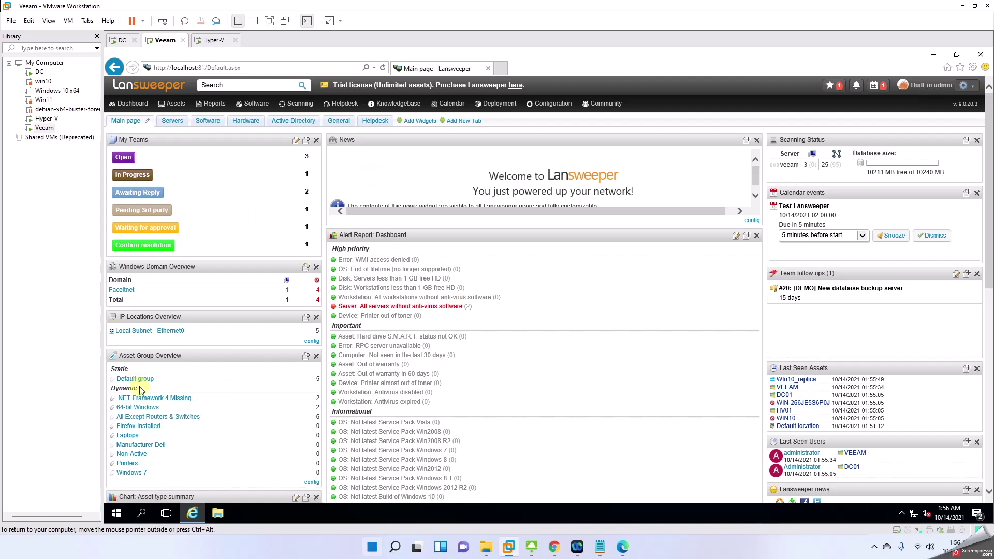
pyautogui.scroll(-1, 142, 430)
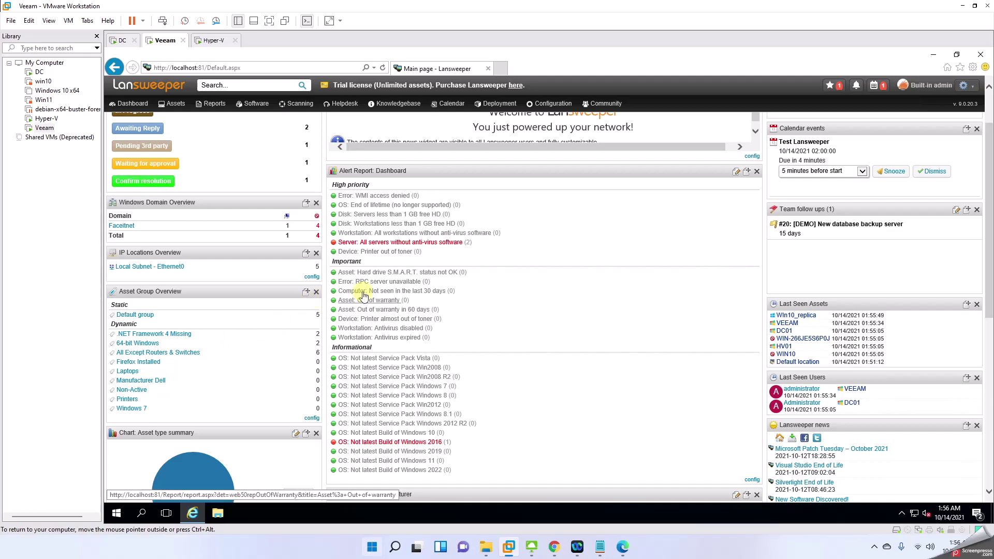
pyautogui.scroll(-6, 357, 290)
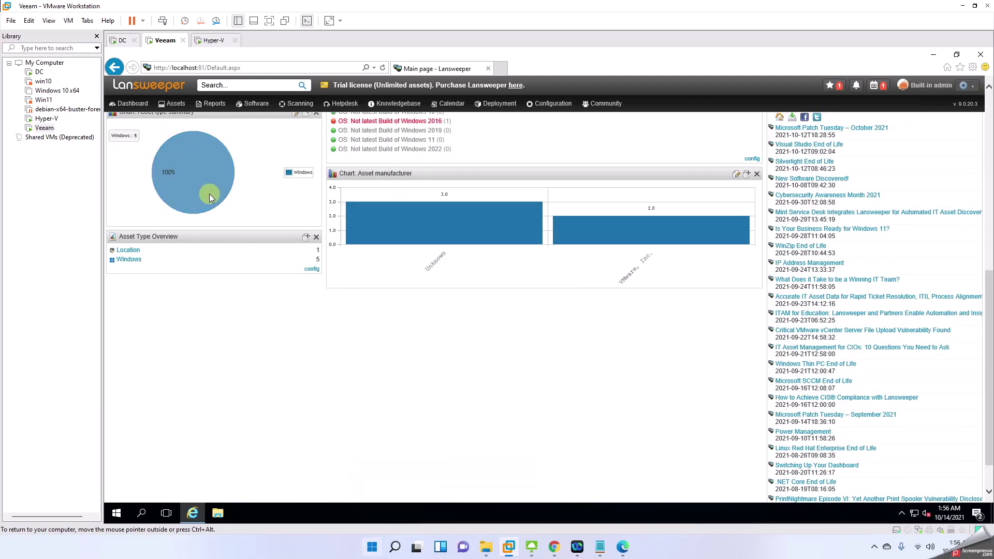
pyautogui.scroll(1, 209, 195)
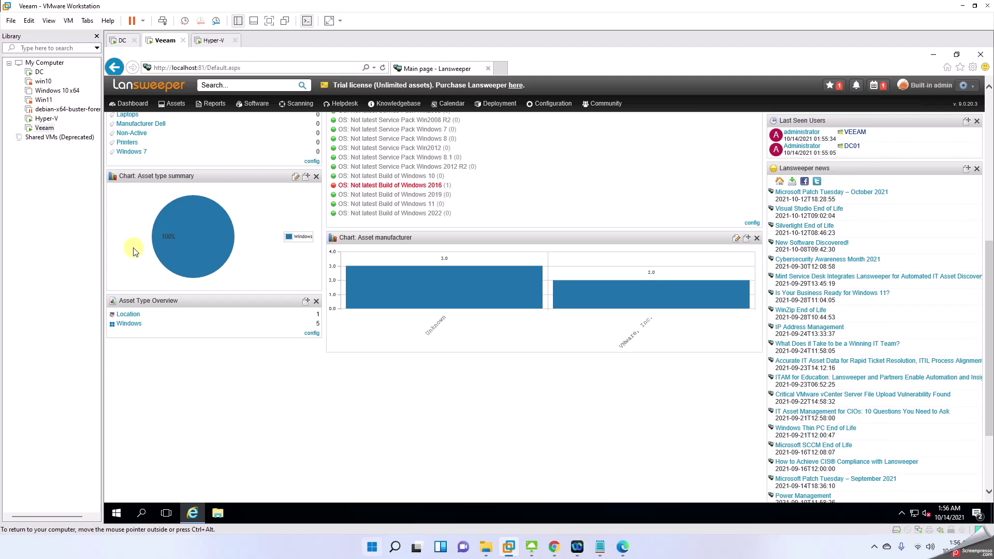
pyautogui.moveTo(191, 219)
pyautogui.click(129, 325)
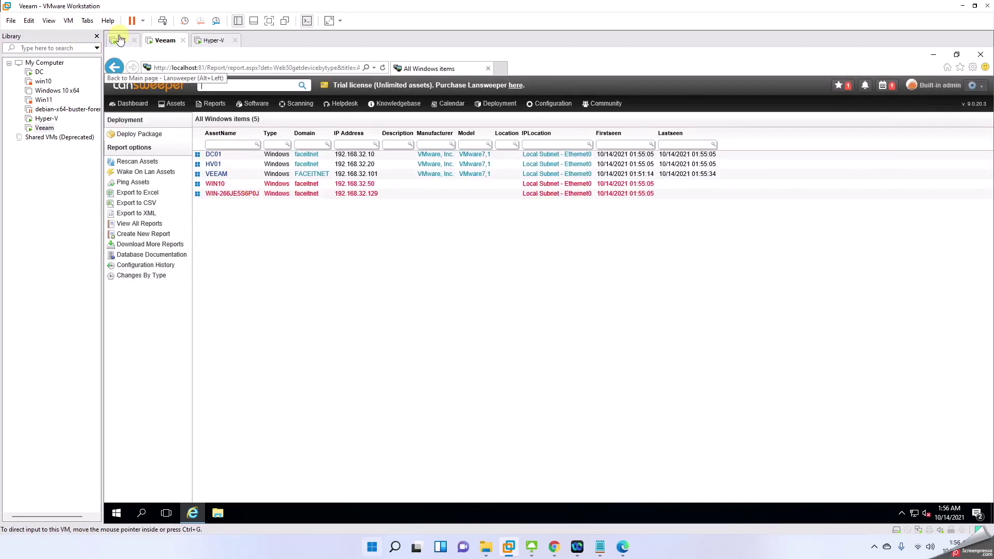
pyautogui.moveTo(173, 103)
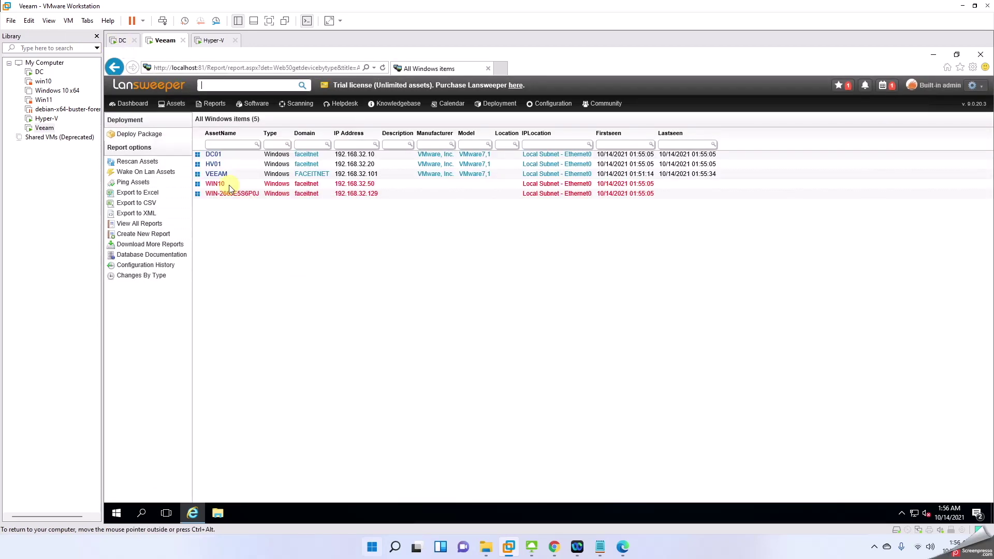
pyautogui.click(210, 40)
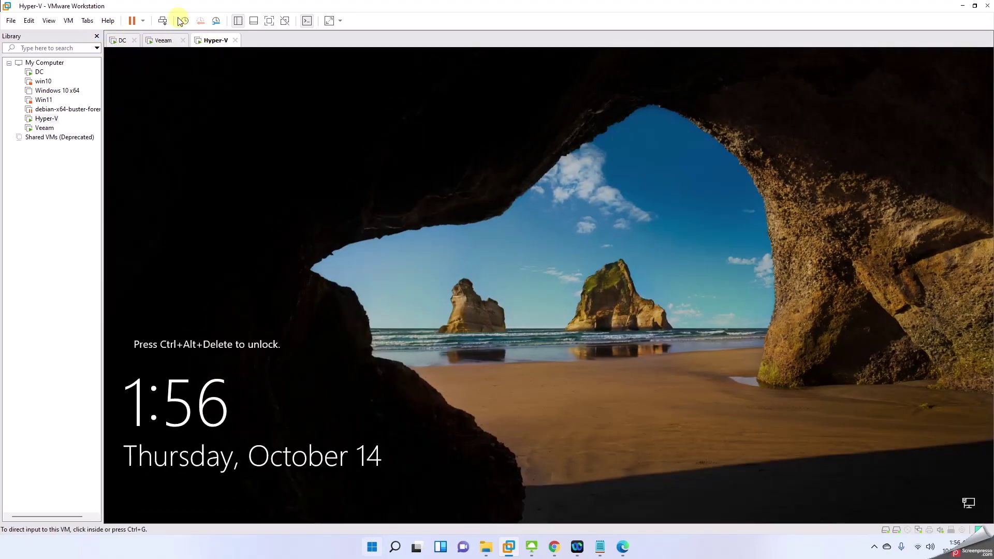
# Step: Sign in to the Hyper-V server, briefly checking the Lansweeper report on Veeam
pyautogui.click(162, 20)
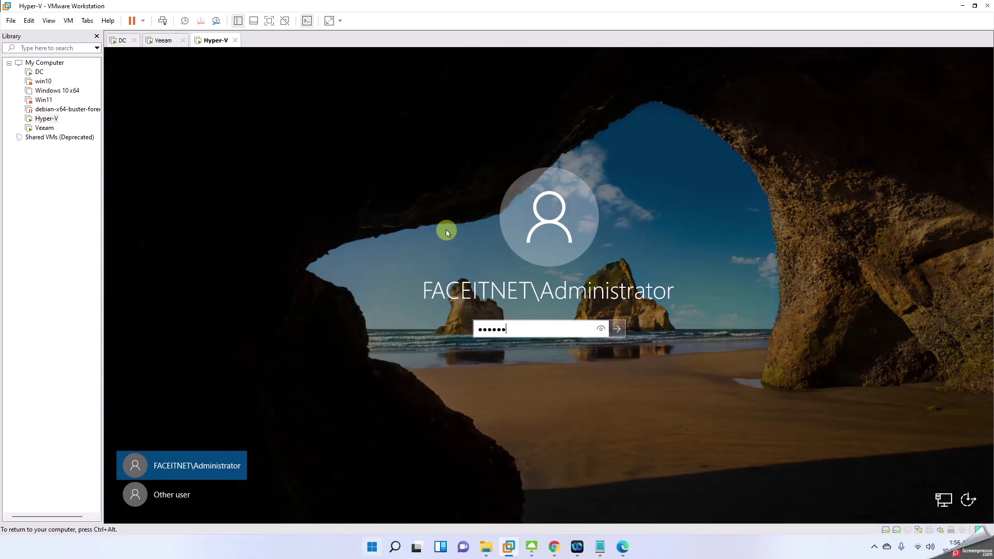
pyautogui.press('Return')
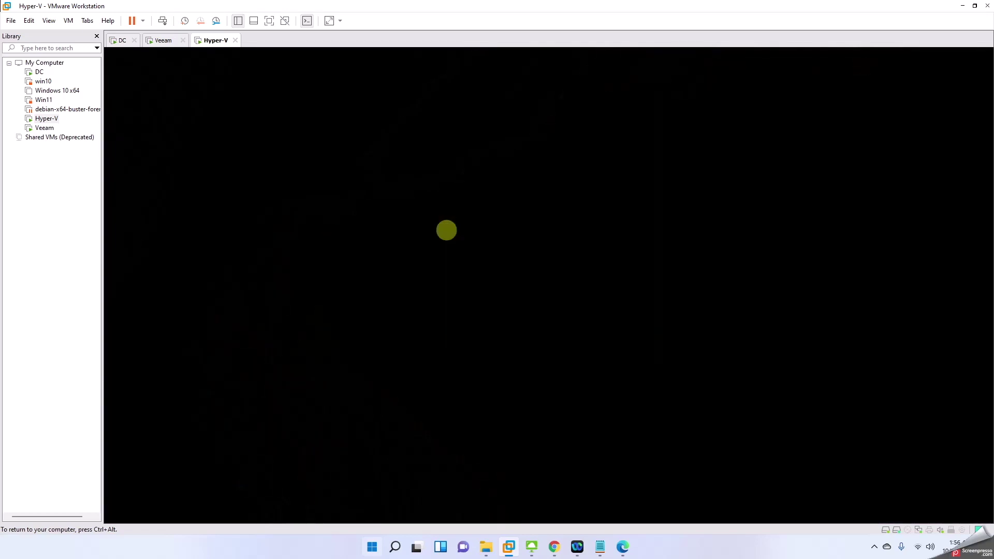
pyautogui.click(164, 41)
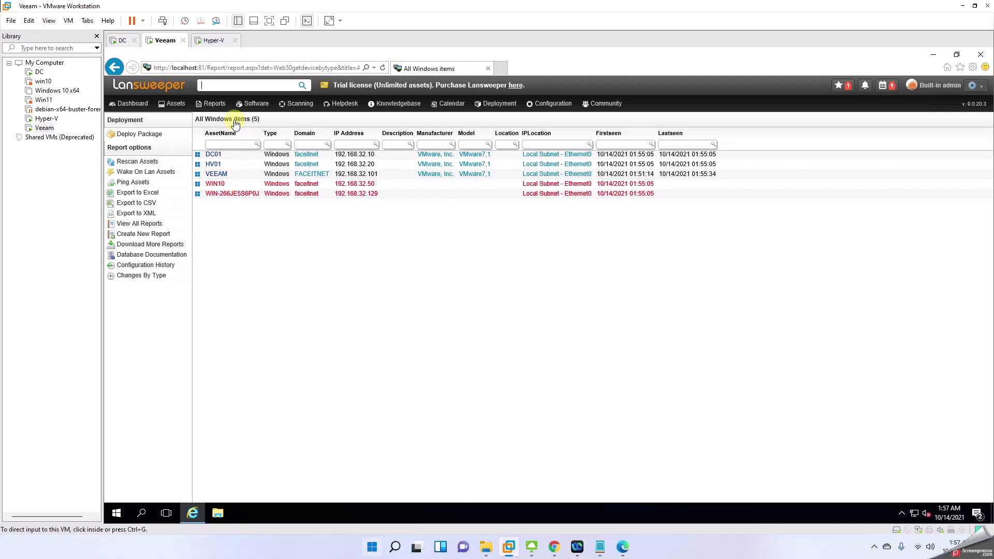
pyautogui.click(236, 187)
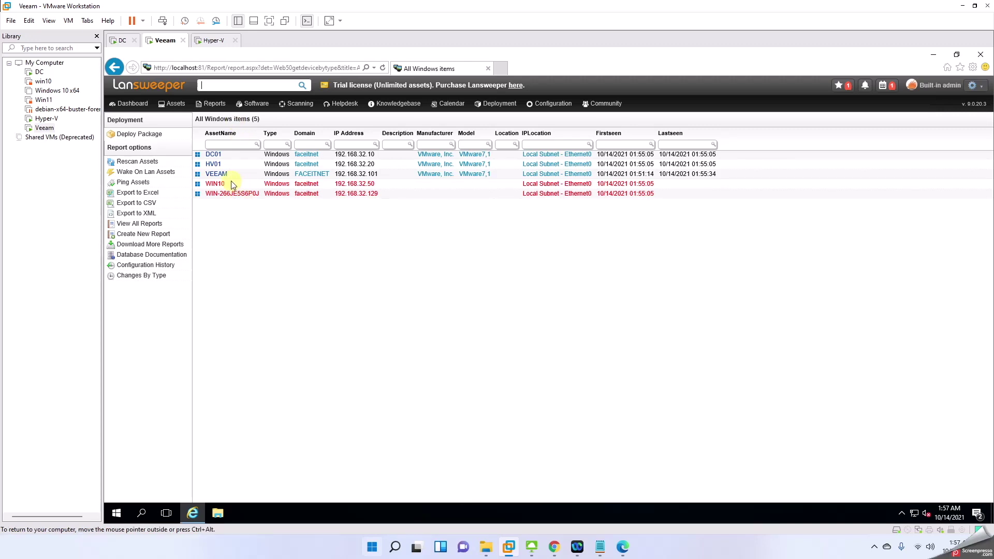
pyautogui.click(215, 40)
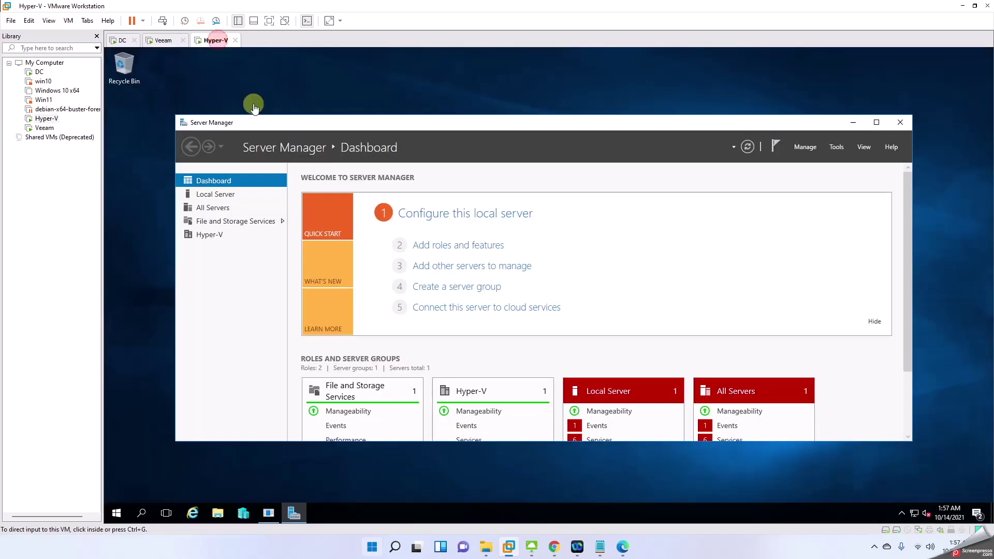
# Step: Close Server Manager and the Shutdown Event Tracker, then start Win10 from Hyper-V Manager
pyautogui.click(900, 122)
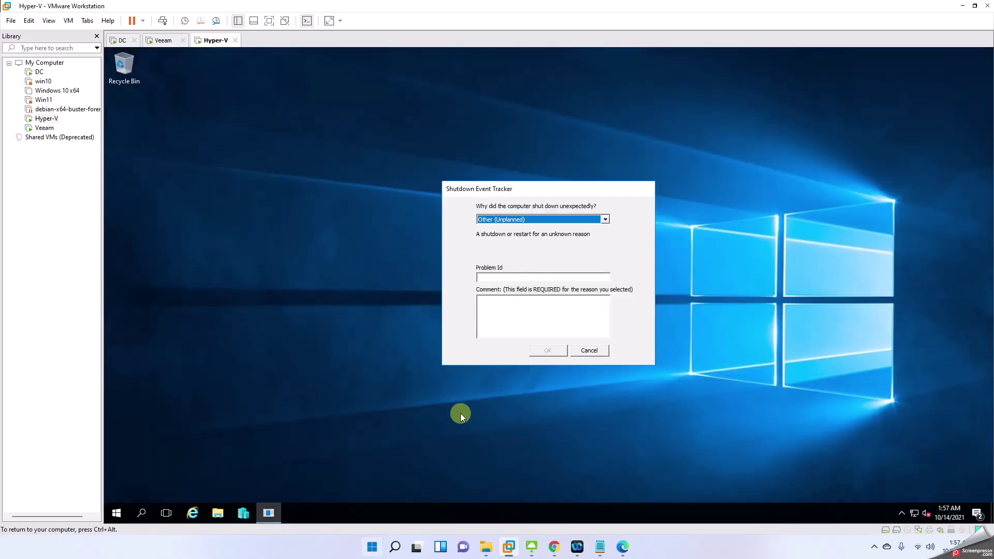
pyautogui.click(590, 350)
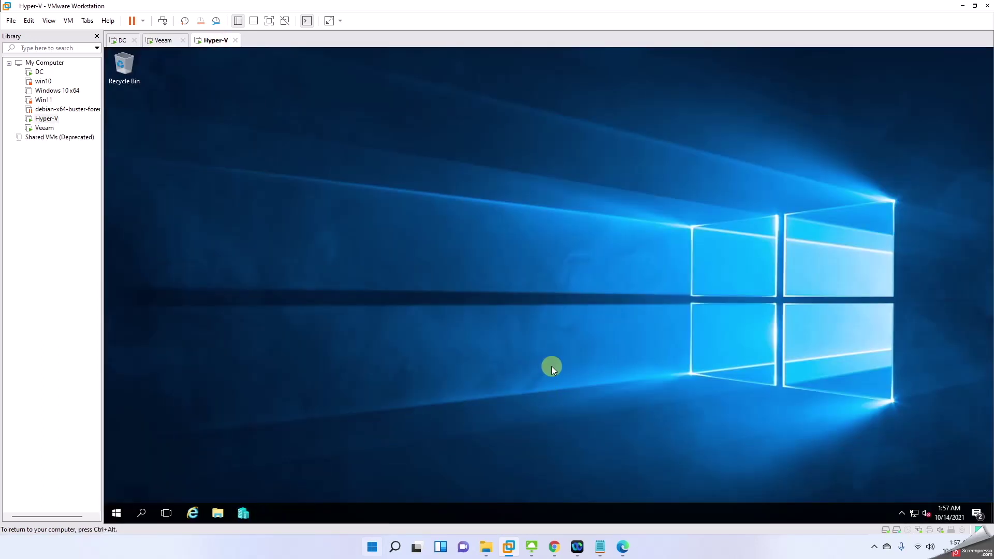
pyautogui.click(246, 505)
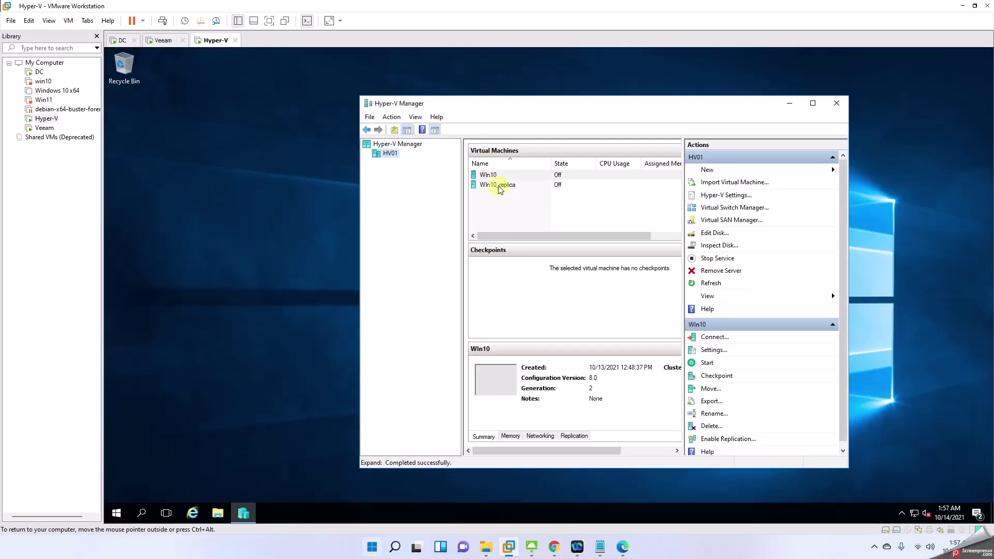
pyautogui.click(498, 186)
pyautogui.rightClick(489, 175)
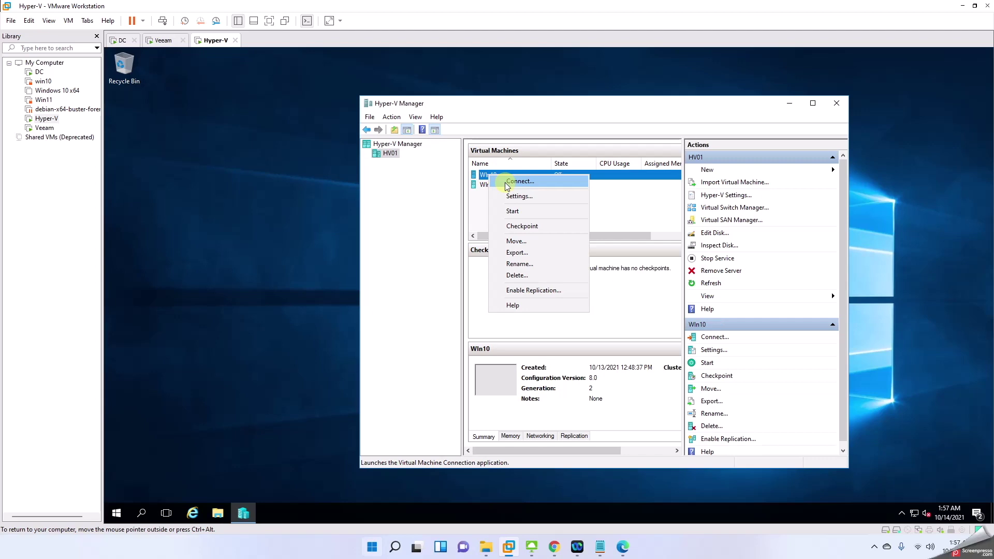
pyautogui.click(513, 209)
pyautogui.moveTo(498, 106); pyautogui.dragTo(396, 102)
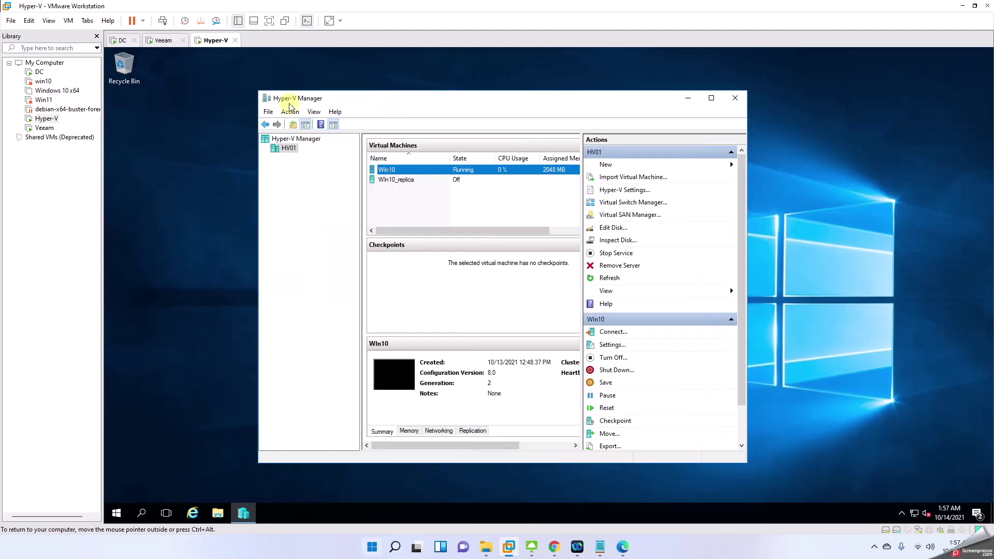
pyautogui.click(164, 40)
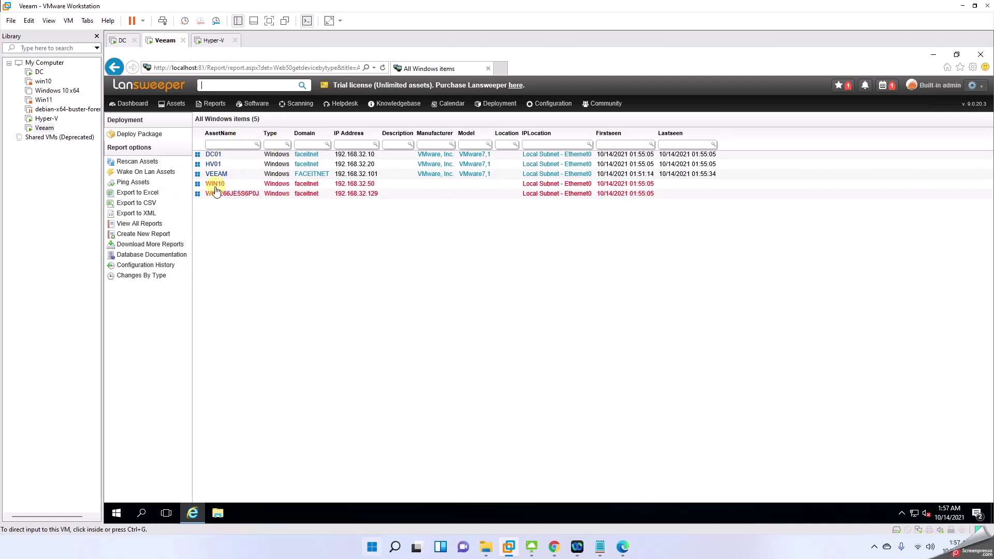
# Step: Rescan all five assets in the All Windows items report and acknowledge the queued message
pyautogui.moveTo(215, 190)
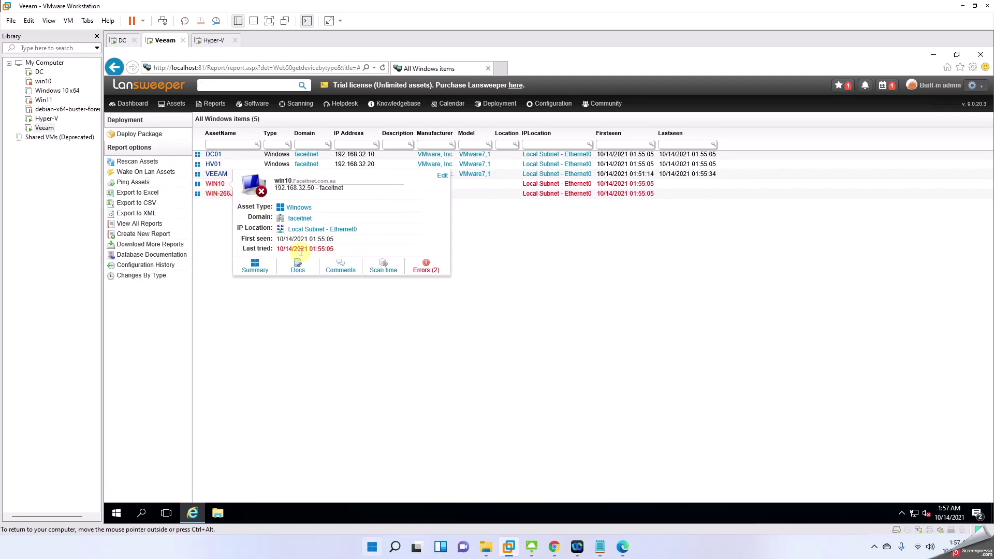
pyautogui.moveTo(270, 249); pyautogui.dragTo(325, 250)
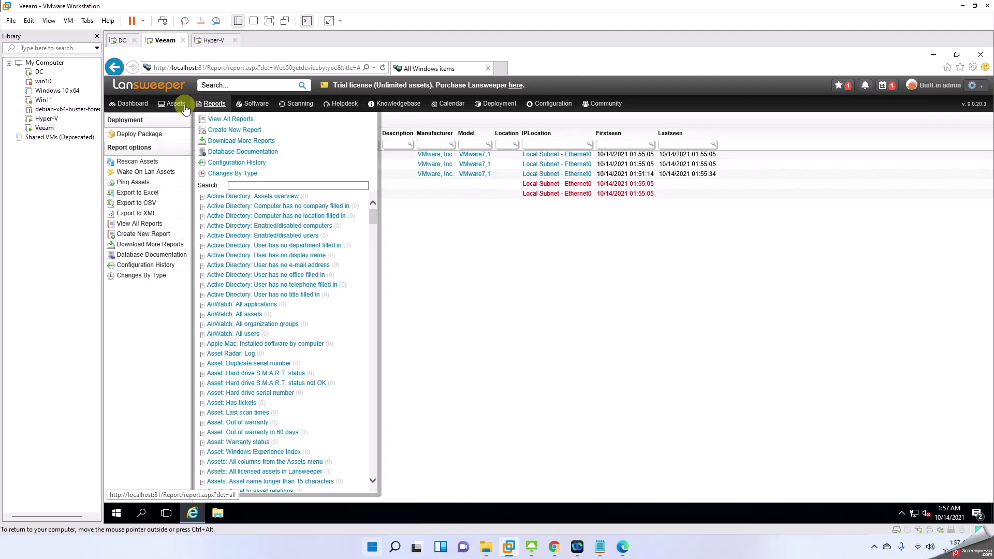
pyautogui.moveTo(170, 106)
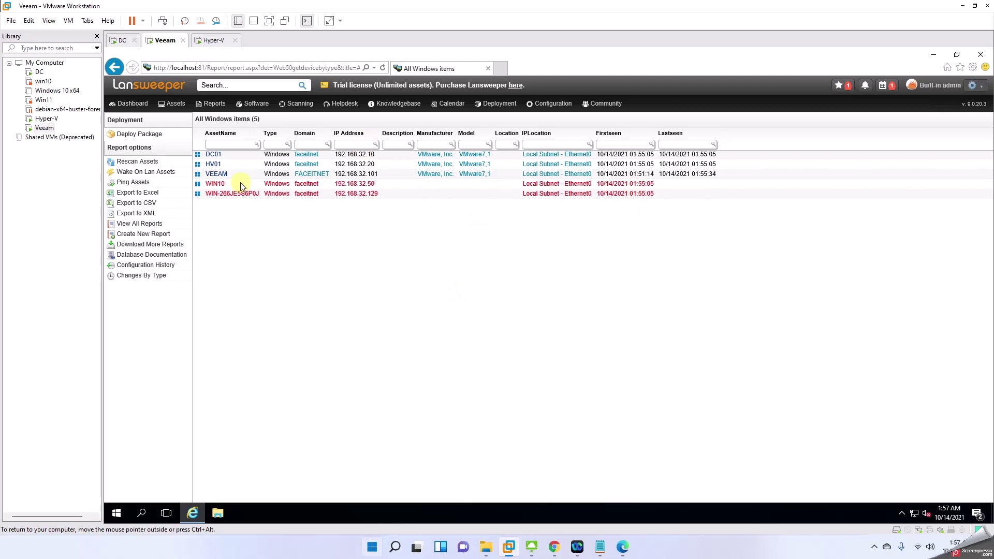
pyautogui.click(138, 163)
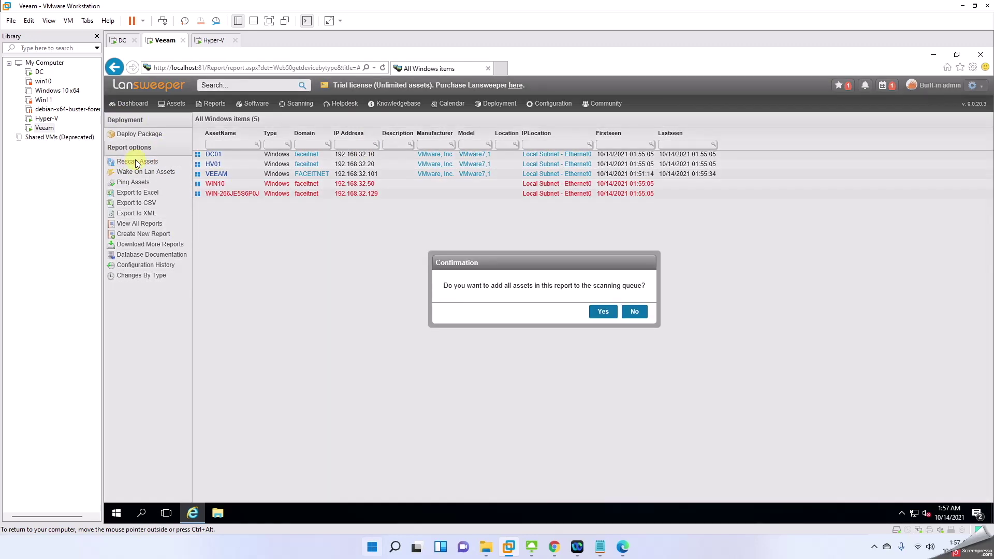
pyautogui.click(603, 312)
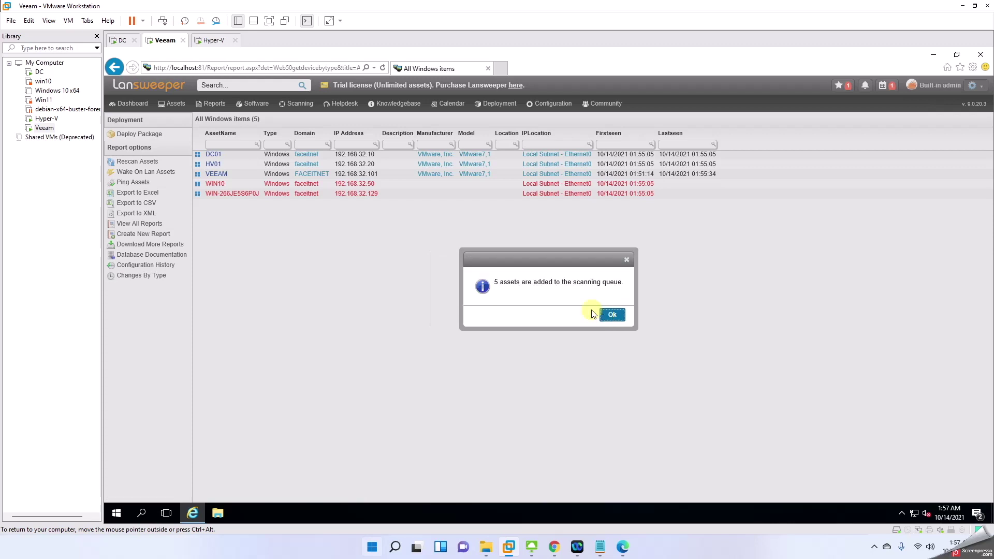
pyautogui.click(615, 318)
pyautogui.moveTo(220, 179)
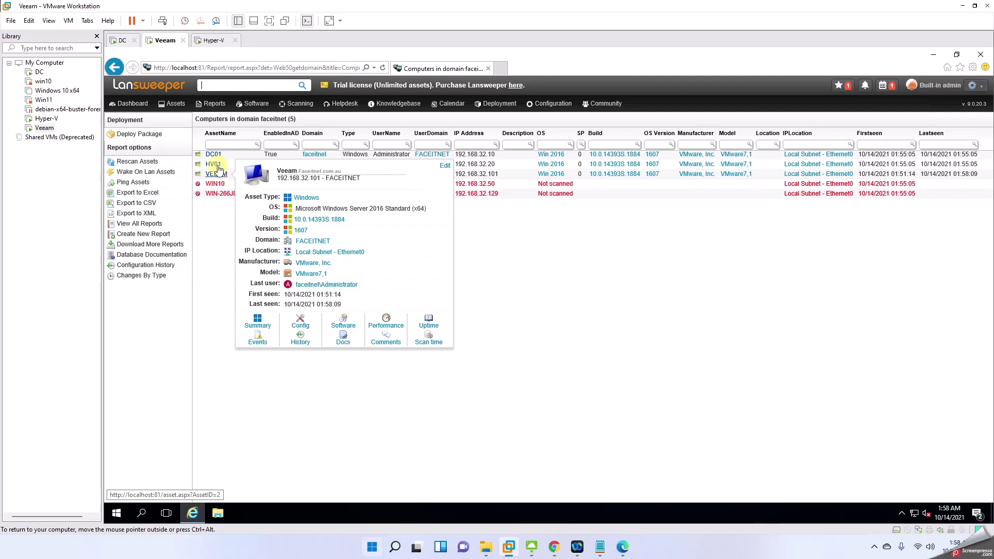
pyautogui.click(215, 156)
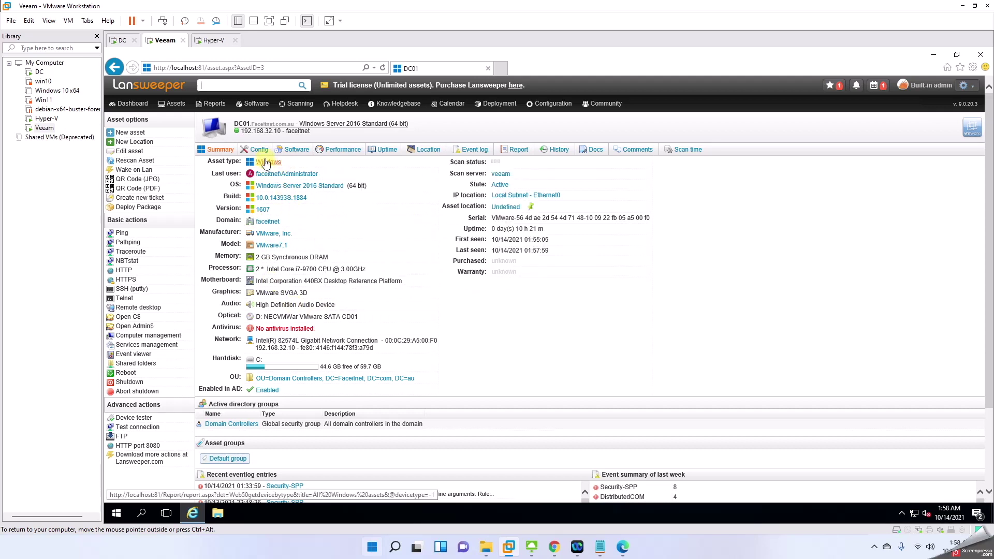
pyautogui.moveTo(284, 175)
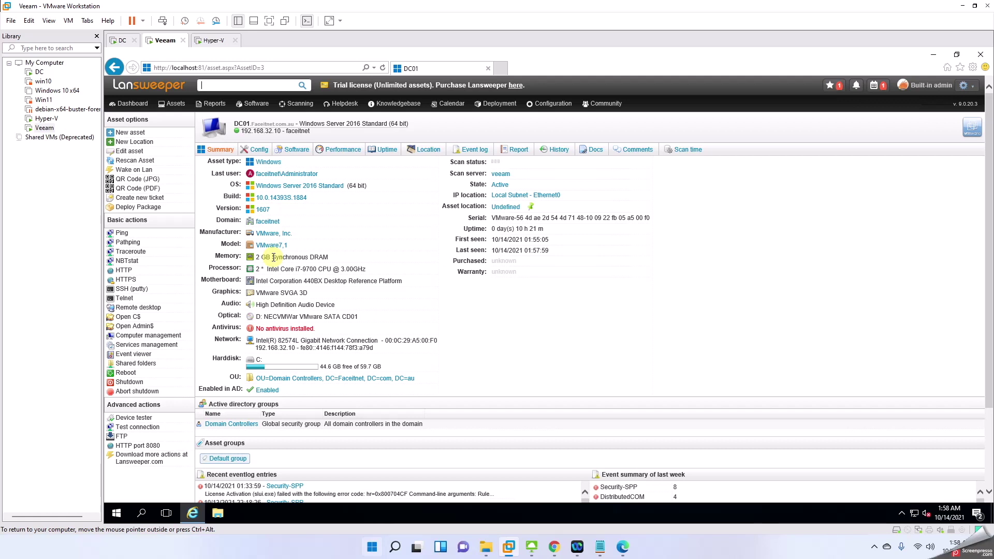
pyautogui.moveTo(281, 269); pyautogui.dragTo(366, 272)
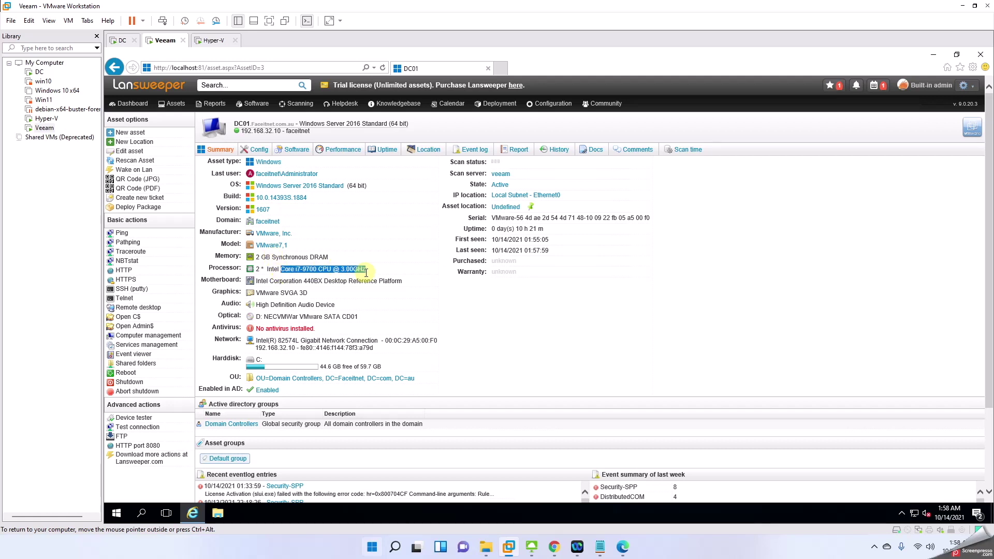
pyautogui.moveTo(264, 328); pyautogui.dragTo(320, 333)
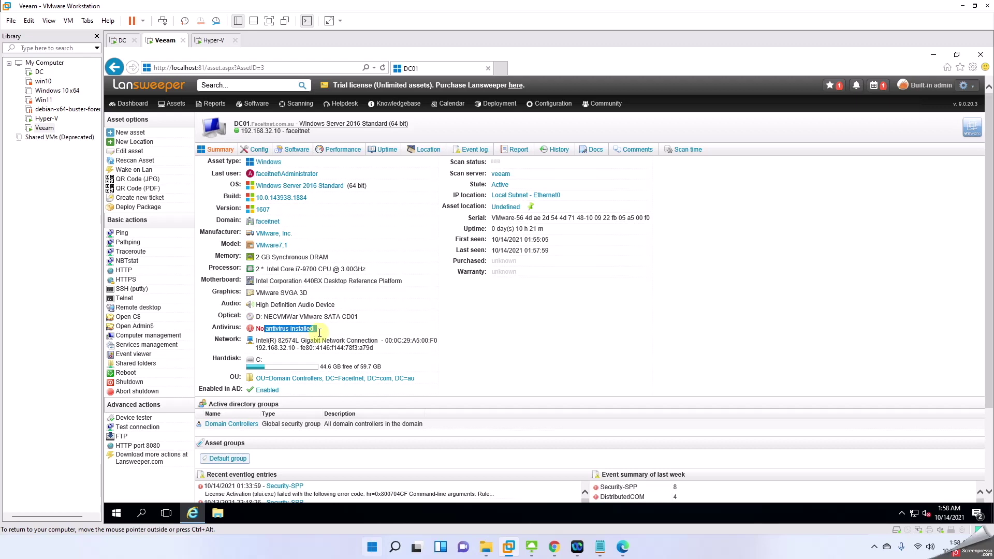
pyautogui.click(319, 335)
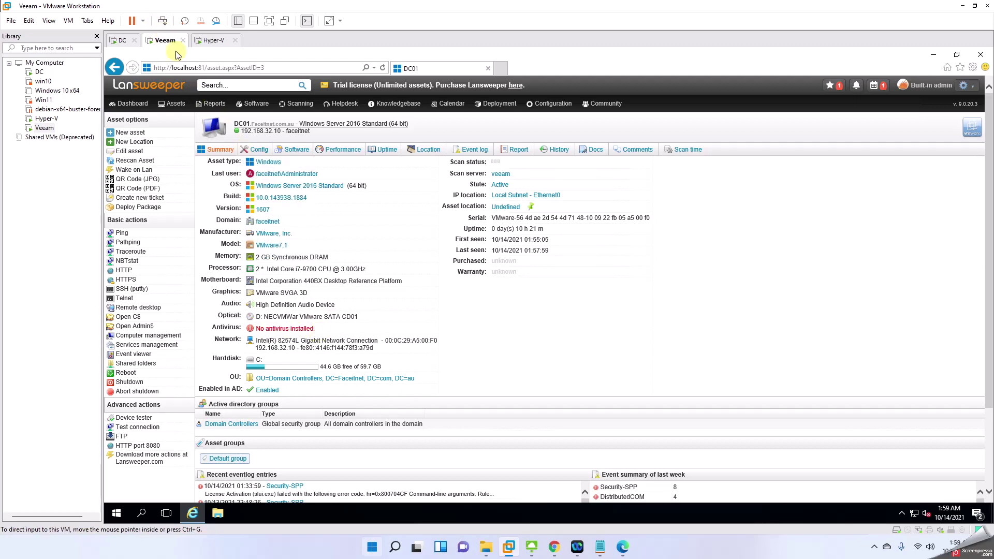
pyautogui.moveTo(214, 103)
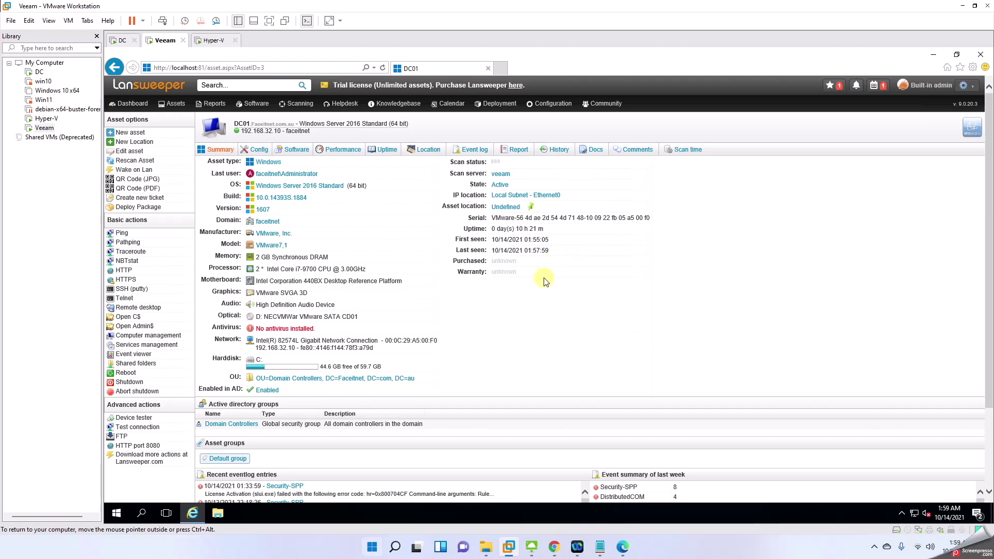
pyautogui.moveTo(261, 164)
pyautogui.scroll(-2, 286, 322)
pyautogui.scroll(2, 286, 316)
pyautogui.click(306, 190)
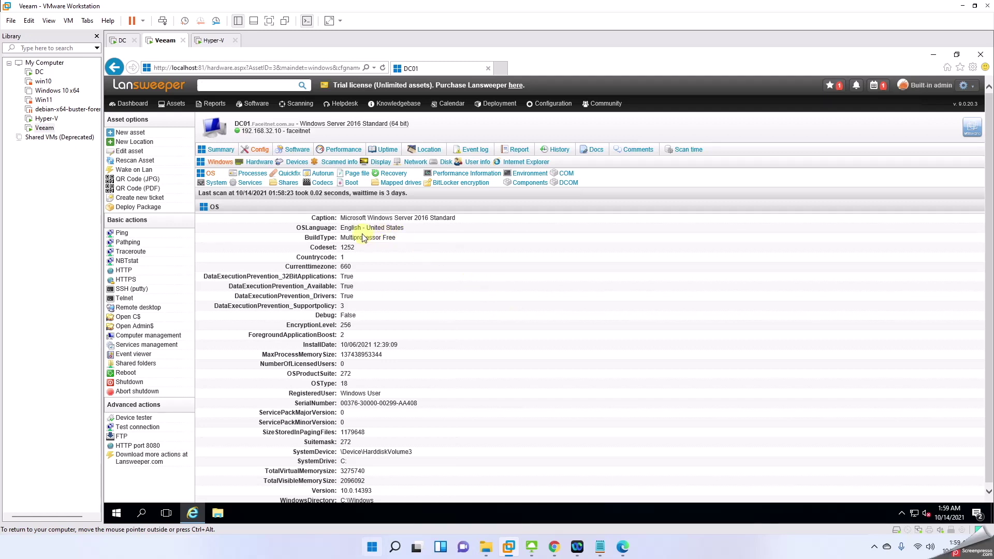
# Step: Show DC01's installed software, such as Veeam Agent 5.0.0.4301 and VMware Tools
pyautogui.scroll(-1, 357, 280)
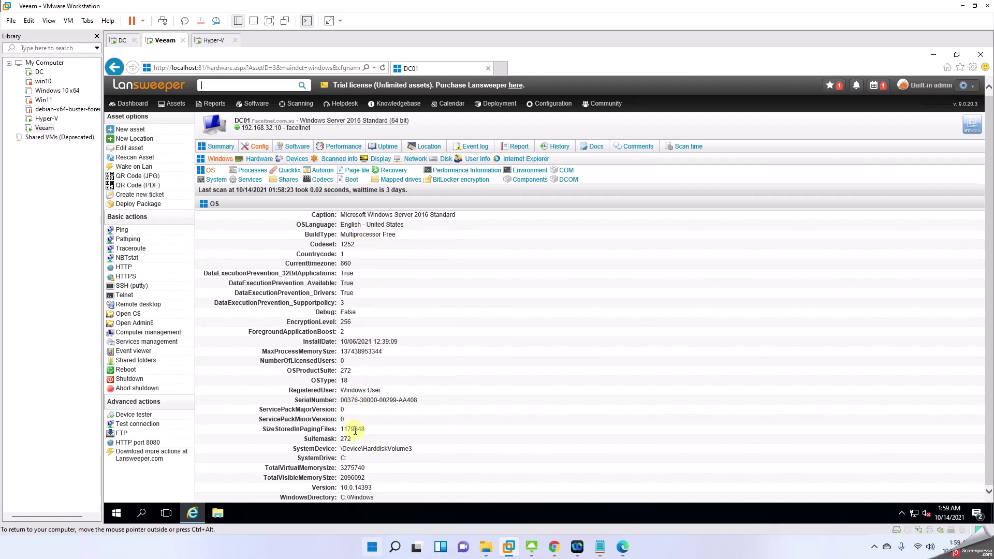
pyautogui.scroll(1, 359, 418)
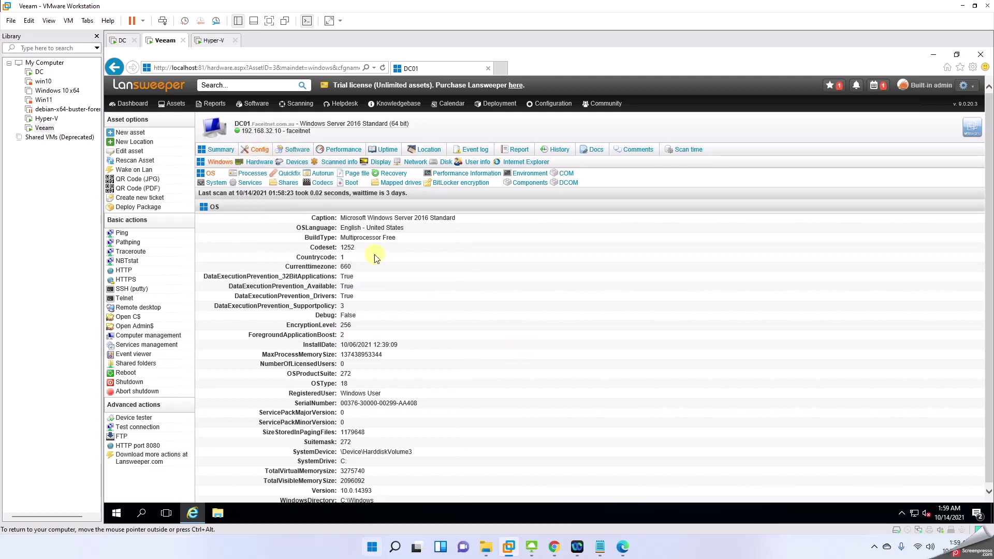
pyautogui.click(294, 150)
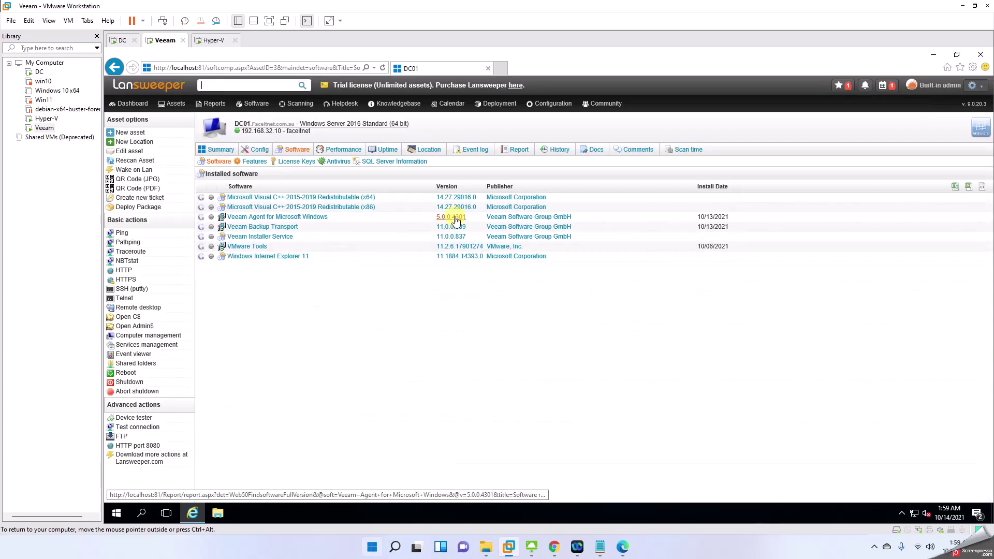
pyautogui.moveTo(290, 291); pyautogui.dragTo(295, 189)
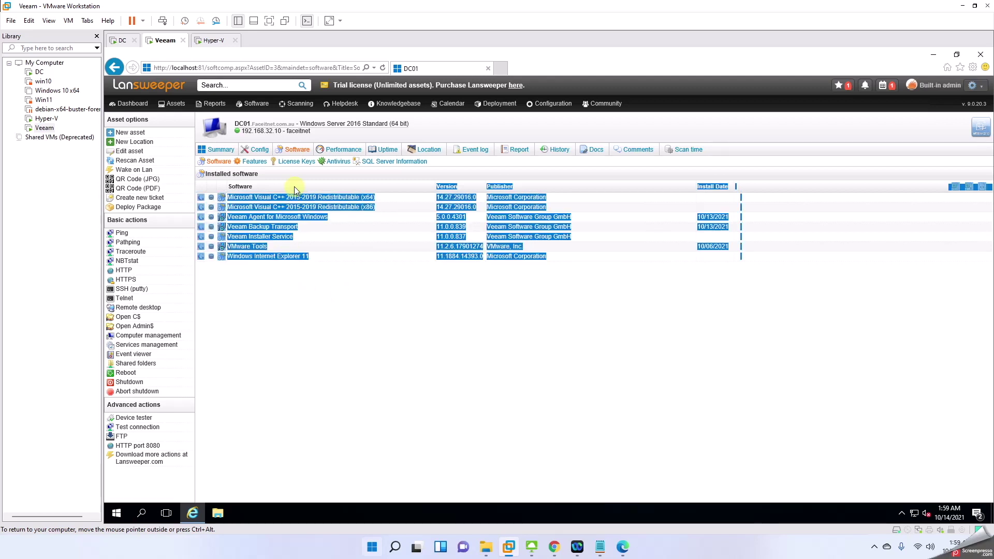
pyautogui.click(281, 308)
# Step: View DC01's CPU performance data and follow the link to performance scanning targets
pyautogui.moveTo(334, 149)
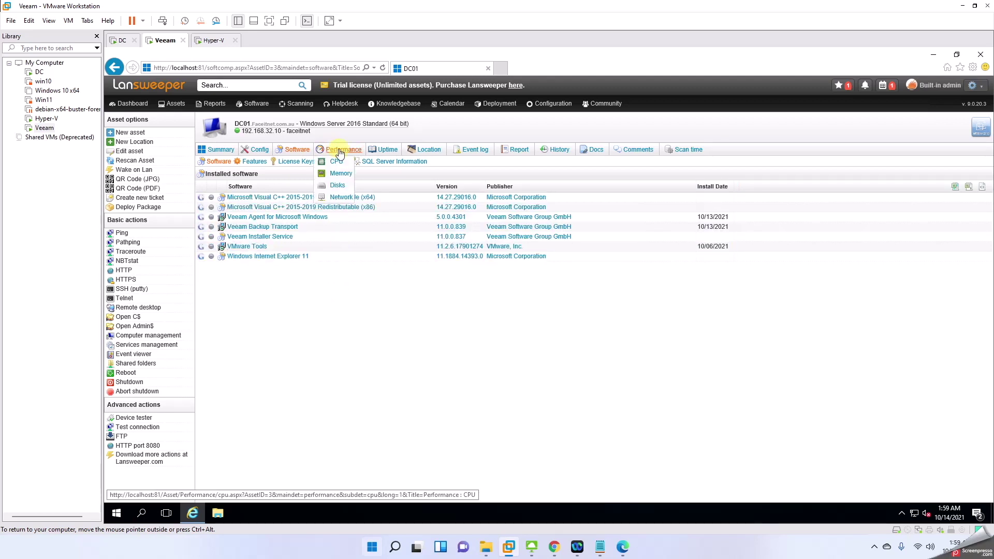
pyautogui.click(340, 151)
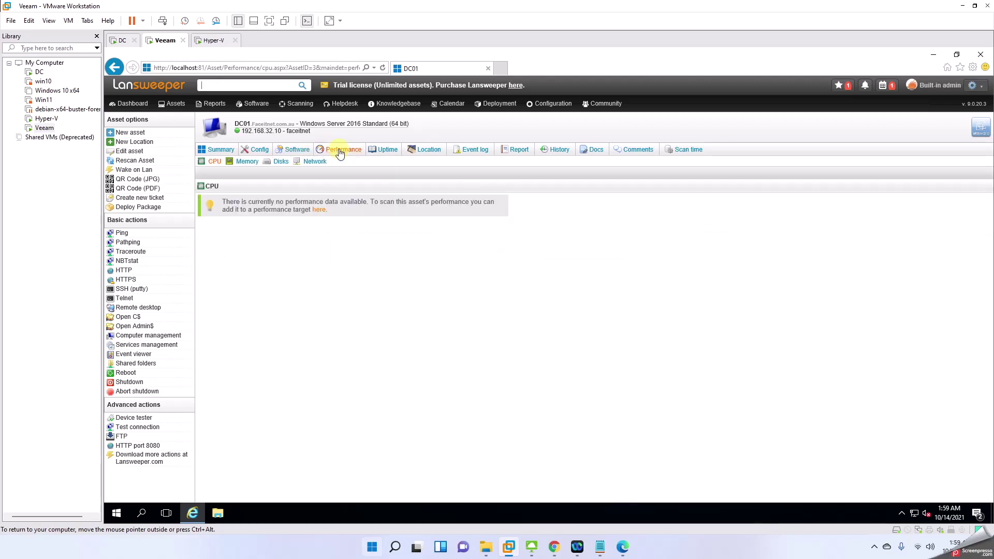
pyautogui.click(318, 210)
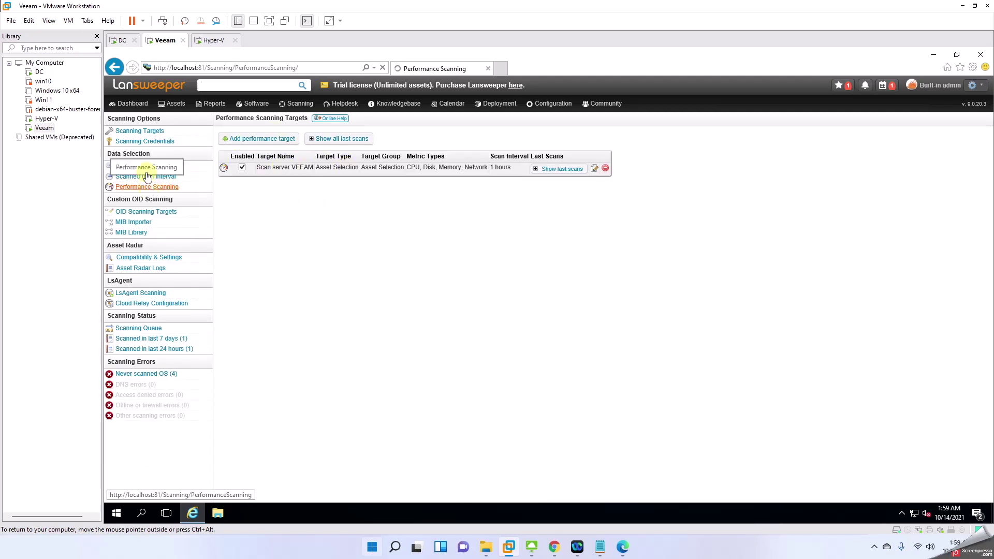
# Step: Open the All Assets list of 11 devices, trying Rescan and dismissing the No Assets selected alert
pyautogui.click(181, 109)
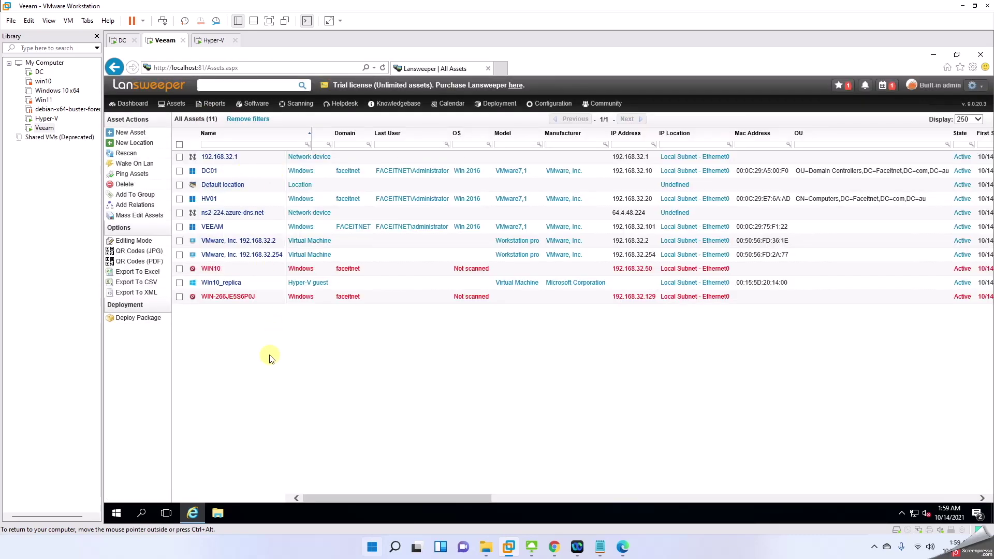
pyautogui.moveTo(244, 246)
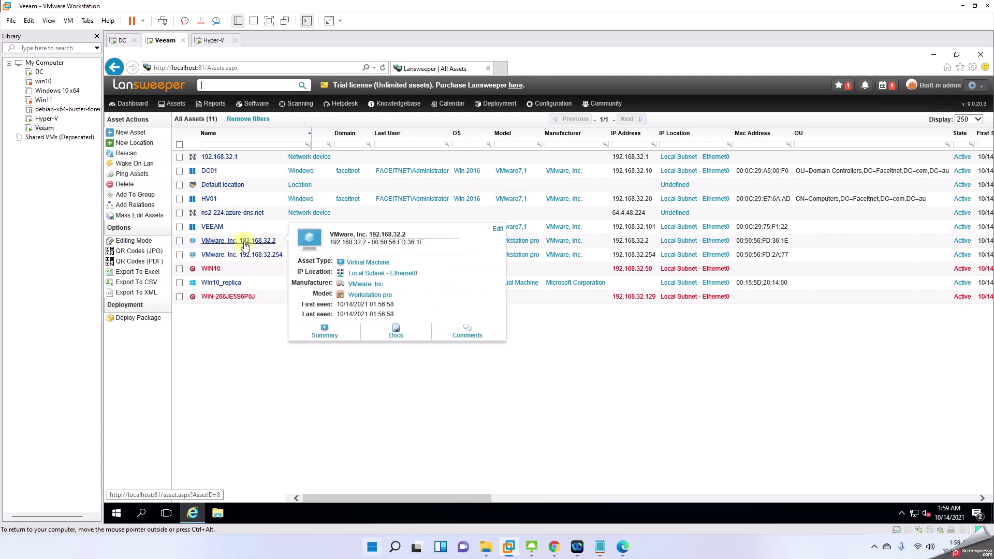
pyautogui.click(248, 369)
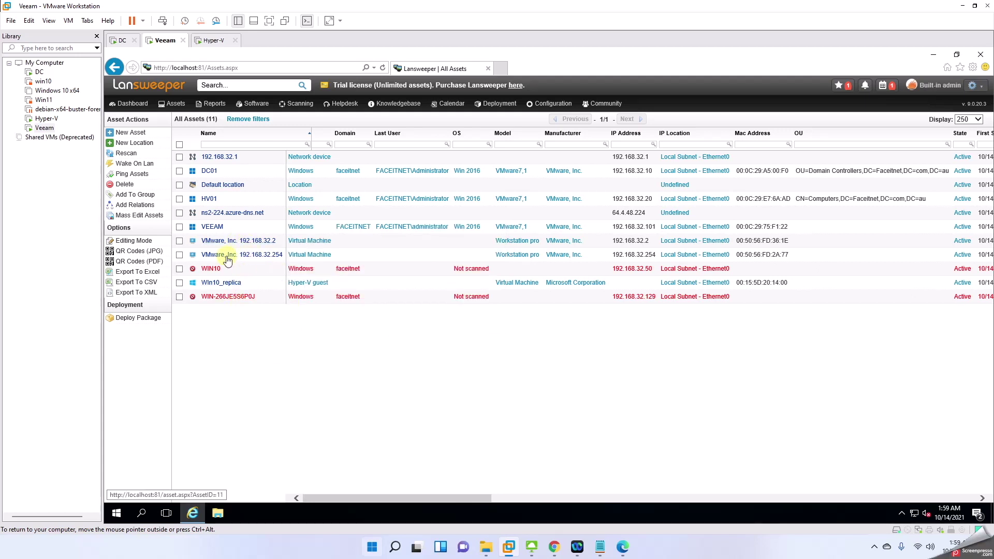
pyautogui.moveTo(223, 243)
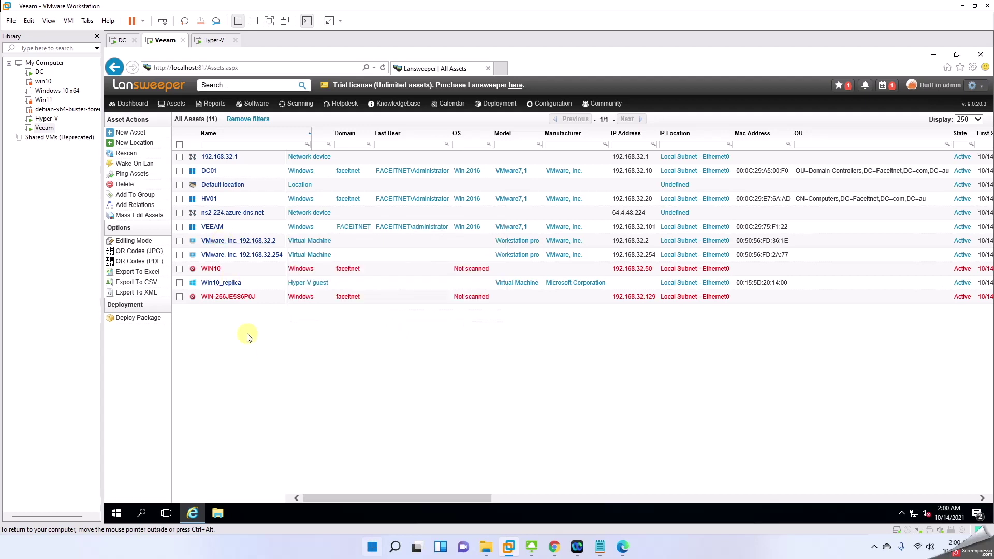
pyautogui.moveTo(239, 259)
pyautogui.moveTo(227, 285)
pyautogui.click(128, 153)
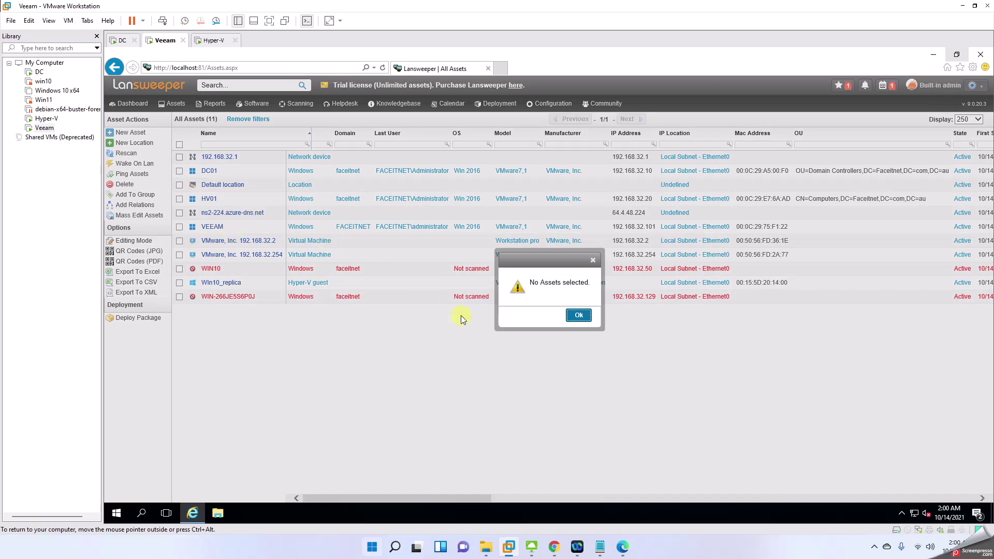
pyautogui.click(574, 316)
pyautogui.moveTo(173, 103)
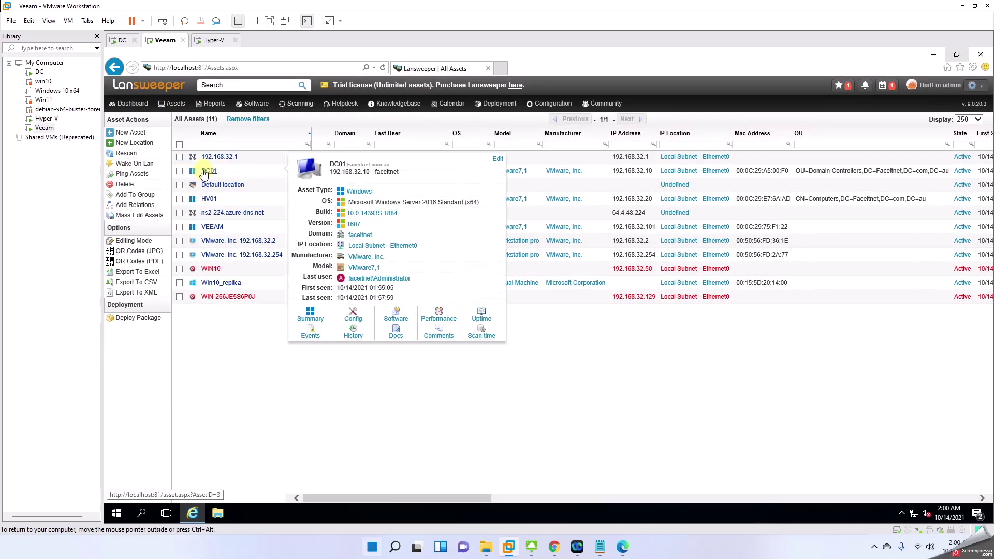
# Step: Open DC01 and view its CPU and Memory performance data
pyautogui.click(202, 173)
pyautogui.moveTo(348, 150)
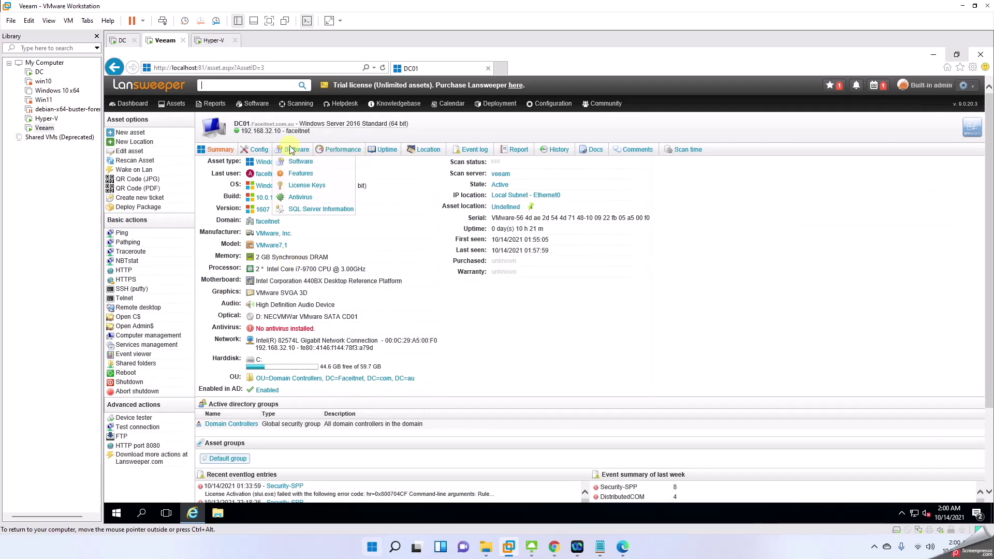
pyautogui.click(349, 151)
pyautogui.moveTo(349, 152)
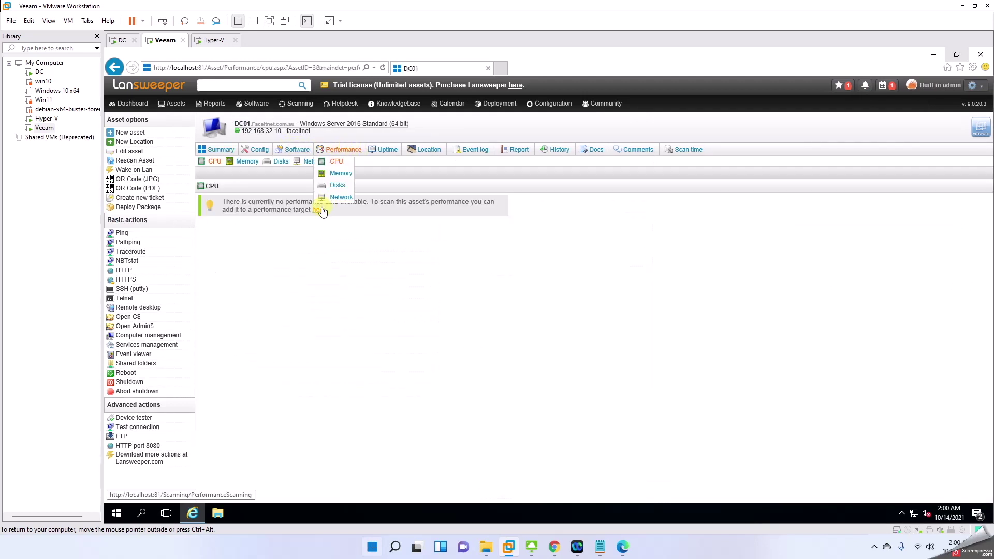
pyautogui.click(348, 177)
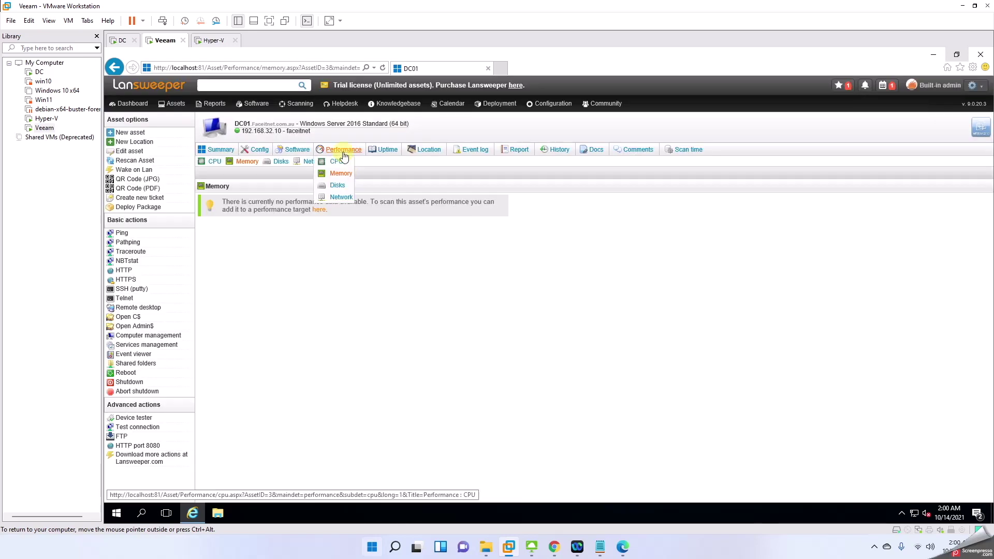
# Step: Check the performance scanning target's last scans, then reopen DC01's summary page
pyautogui.click(318, 210)
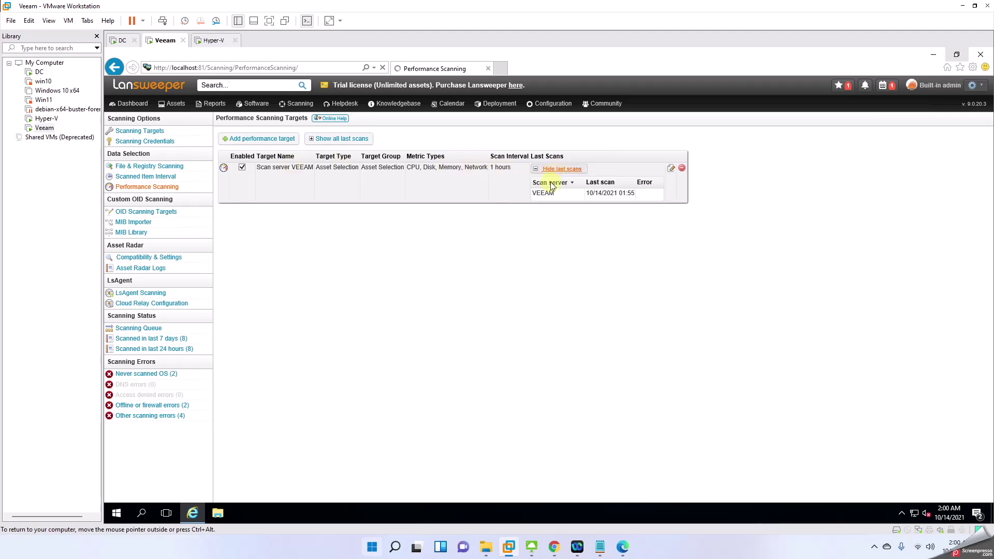
pyautogui.click(173, 104)
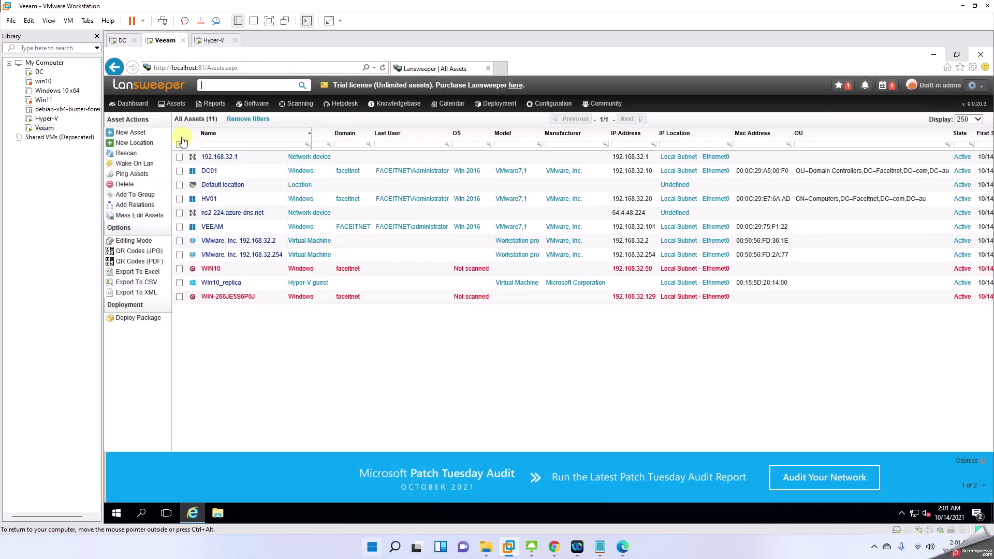
pyautogui.click(217, 171)
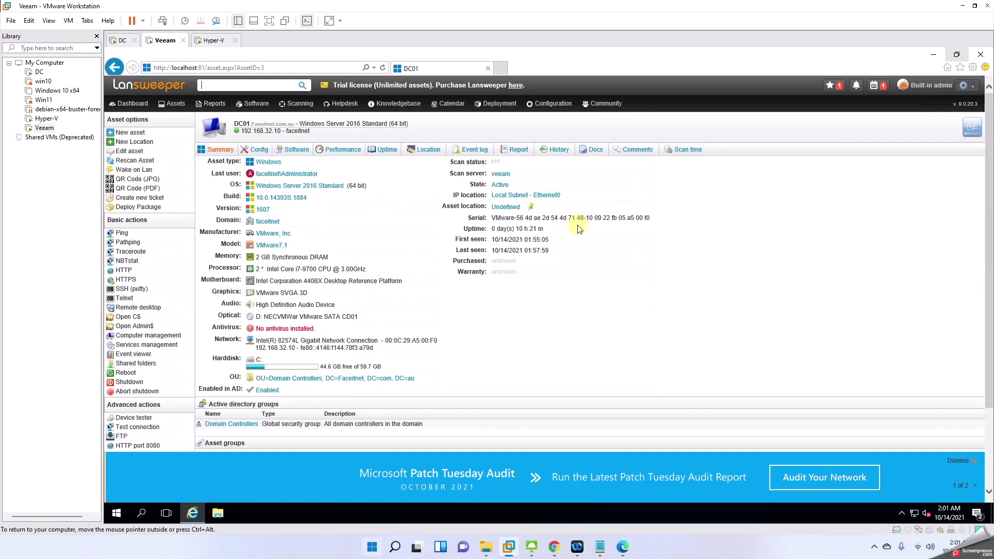
# Step: View DC01's uptime calendar, cancel adding it to a location, and show its Event log
pyautogui.moveTo(397, 151)
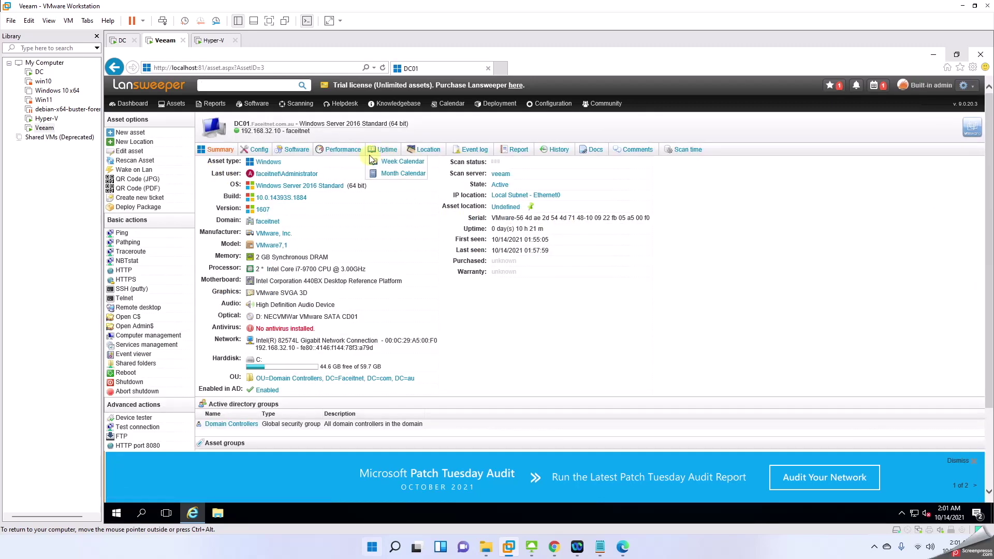
pyautogui.click(397, 152)
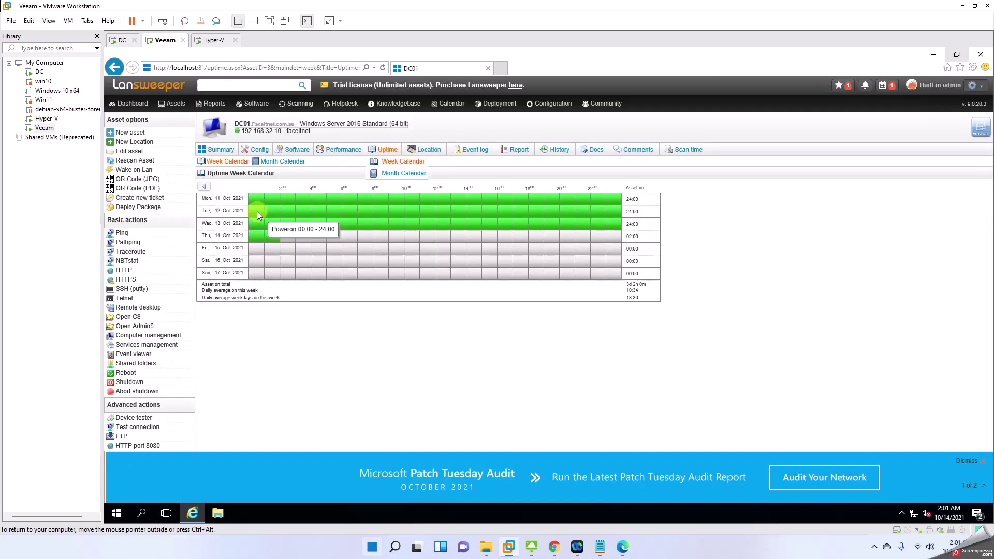
pyautogui.click(430, 161)
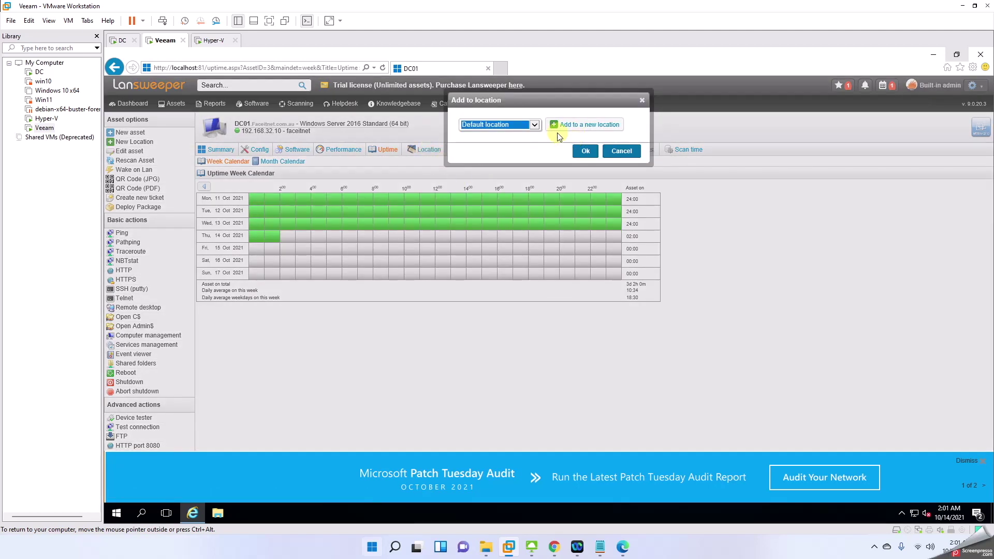
pyautogui.click(536, 126)
pyautogui.click(620, 151)
pyautogui.moveTo(434, 151)
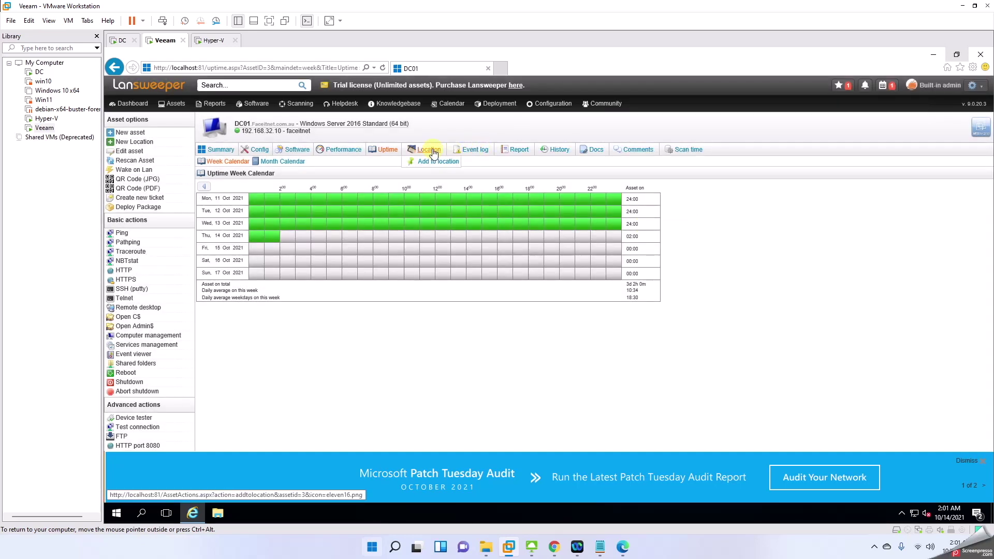
pyautogui.click(484, 155)
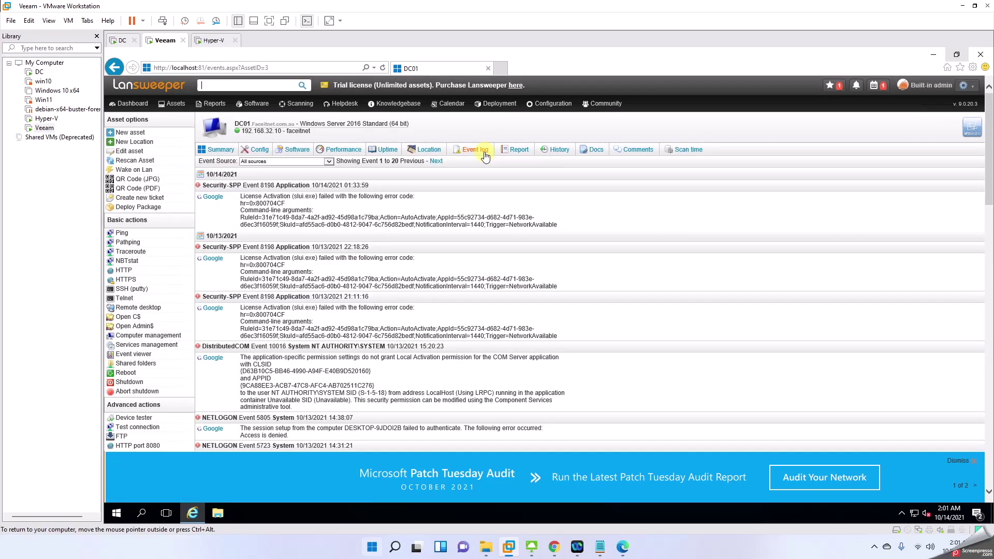
# Step: Browse DC01's Report, History, Docs and Comments tabs, then review its Scan time list
pyautogui.click(512, 153)
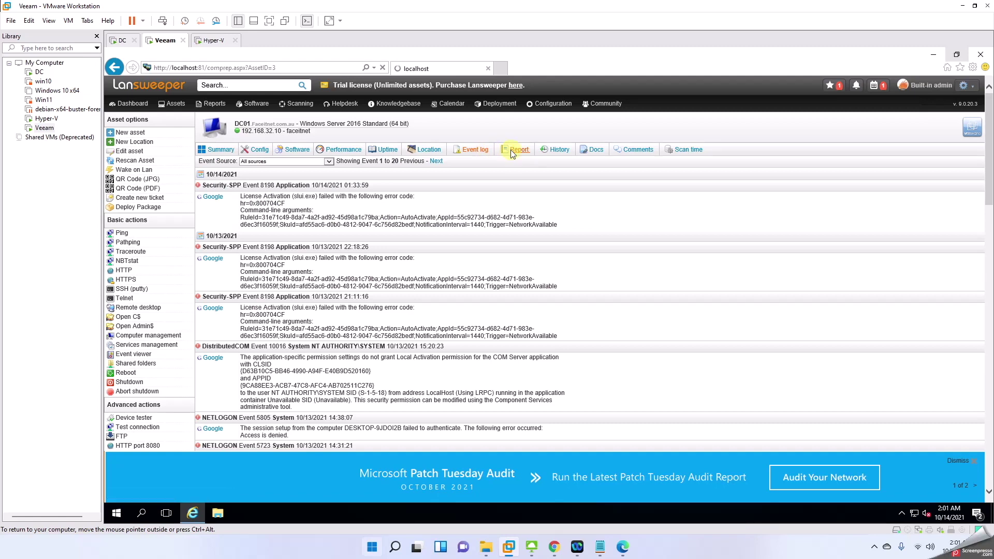
pyautogui.click(553, 150)
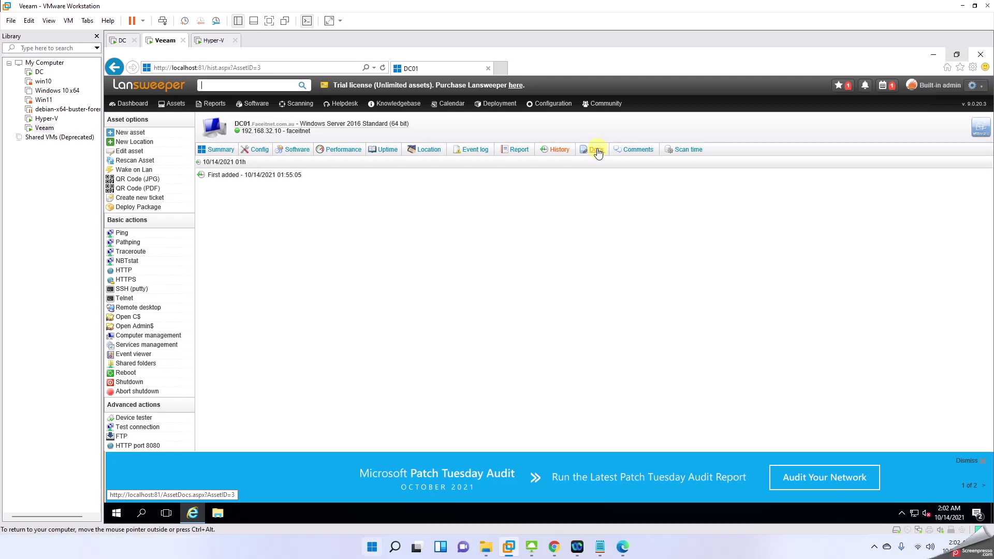
pyautogui.click(597, 151)
pyautogui.click(639, 149)
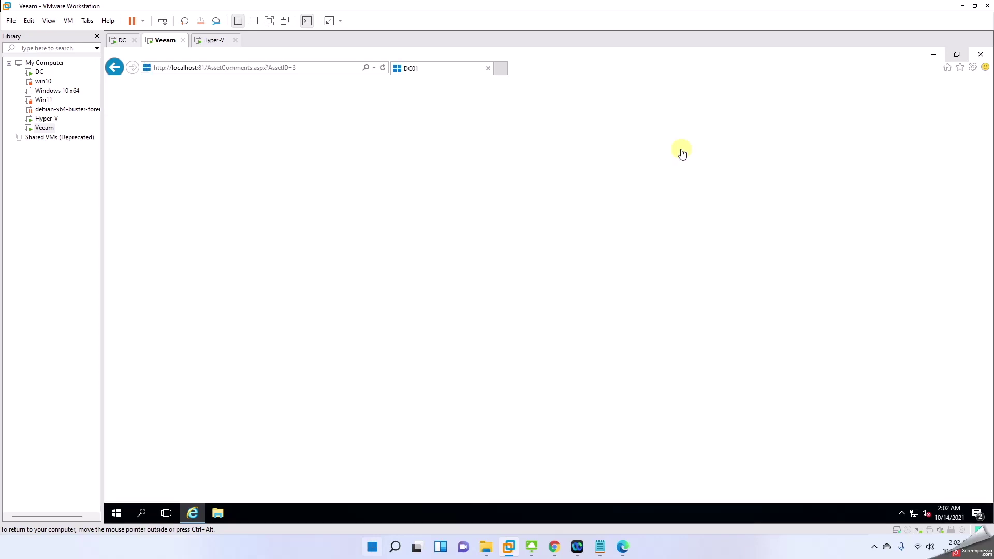
pyautogui.click(683, 150)
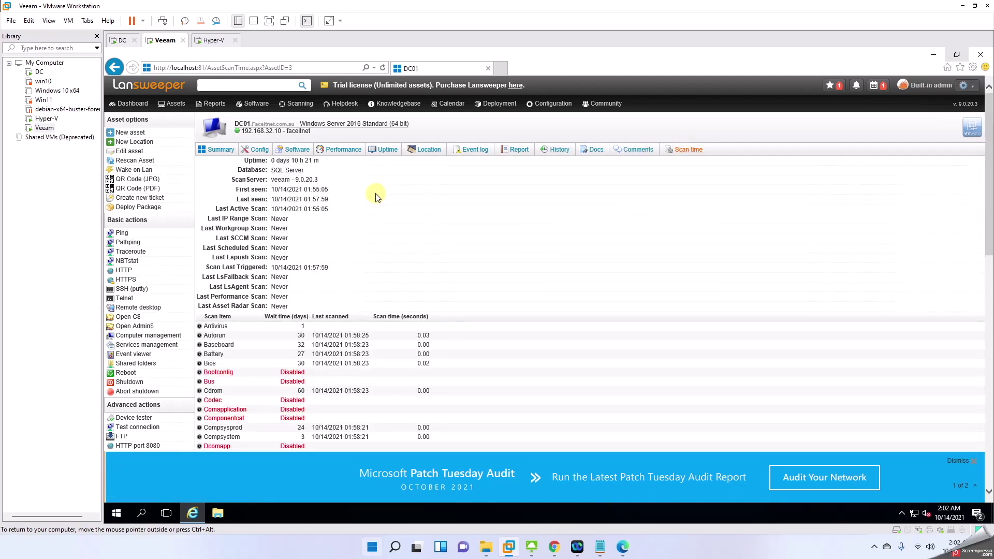
pyautogui.scroll(-2, 450, 292)
pyautogui.scroll(-10, 371, 286)
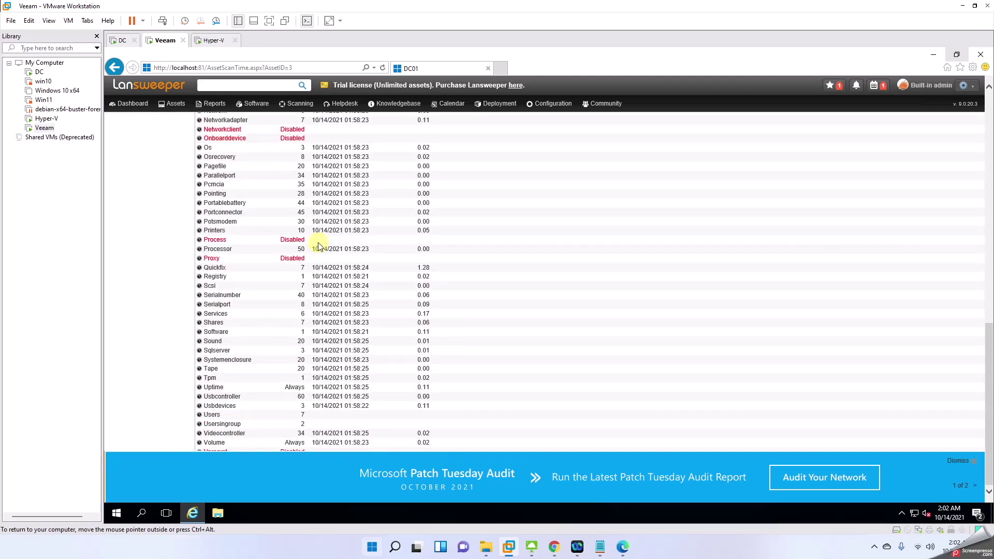
pyautogui.scroll(12, 319, 248)
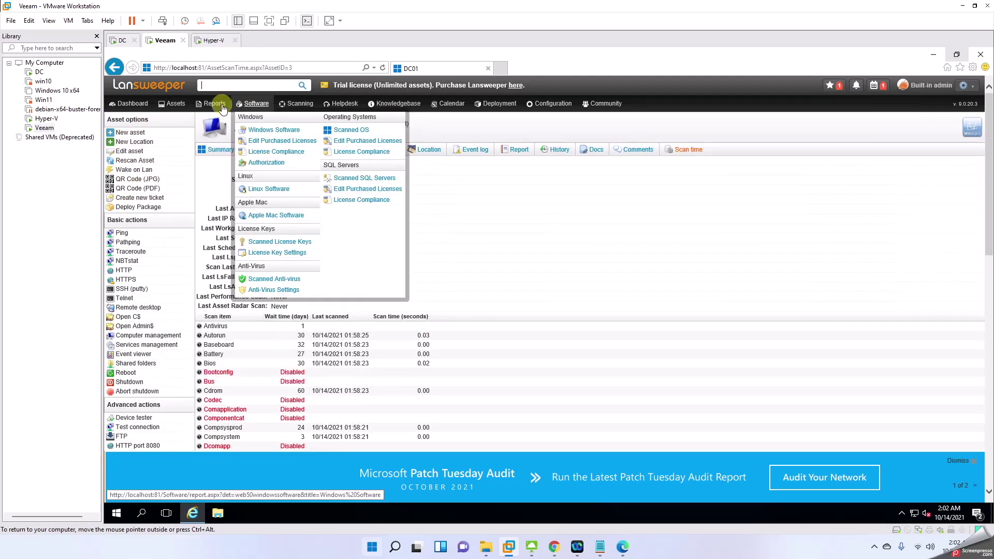
pyautogui.moveTo(214, 106)
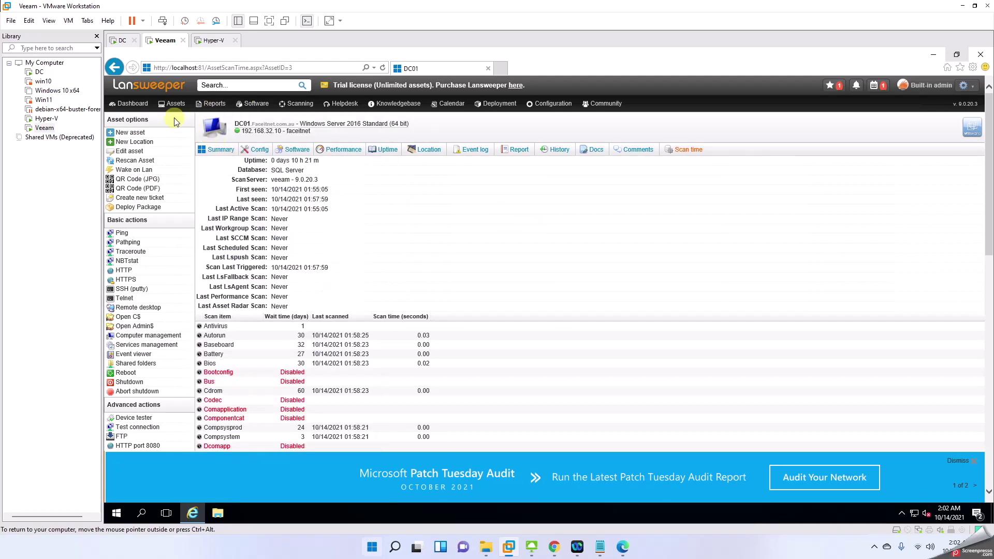
# Step: List the open helpdesk tickets and dismiss both Patch Tuesday promotional banners
pyautogui.click(130, 103)
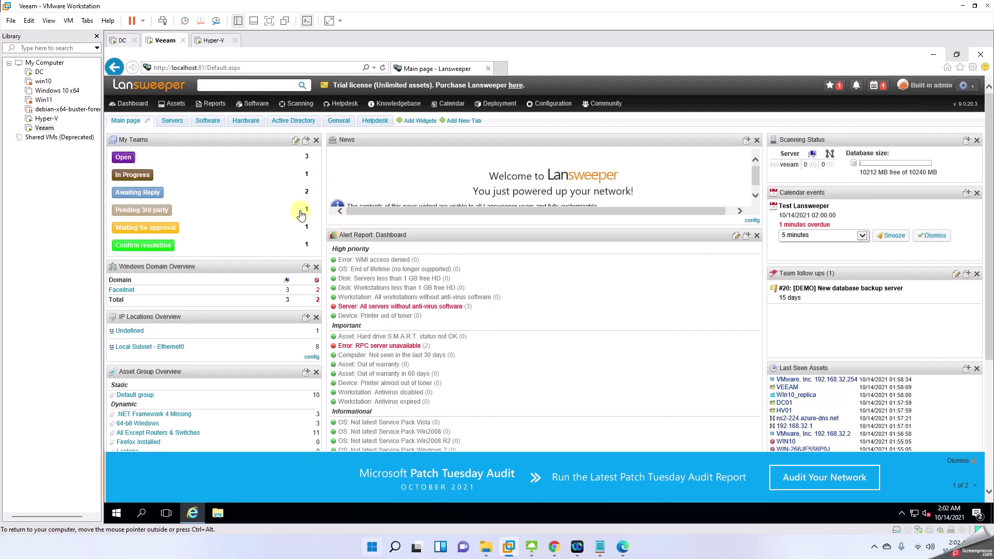
pyautogui.click(122, 157)
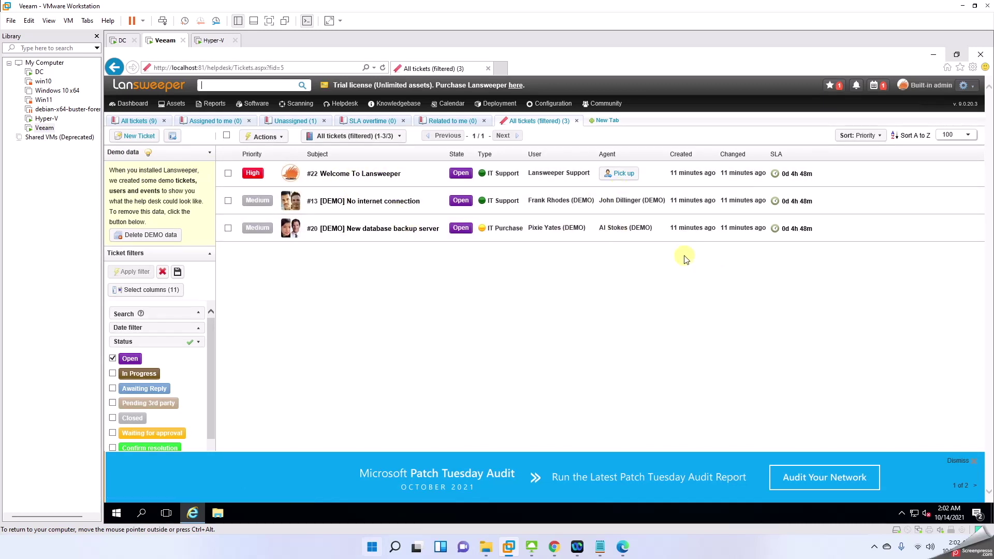
pyautogui.click(975, 465)
pyautogui.click(975, 465)
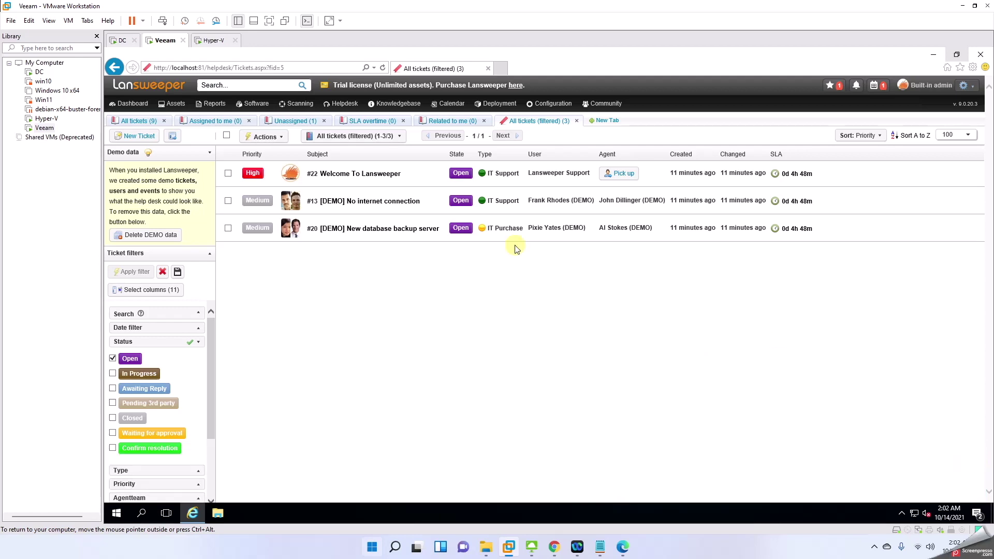
# Step: Glance at a new ticket form, return to the dashboard, then open the Windows Software report
pyautogui.click(128, 136)
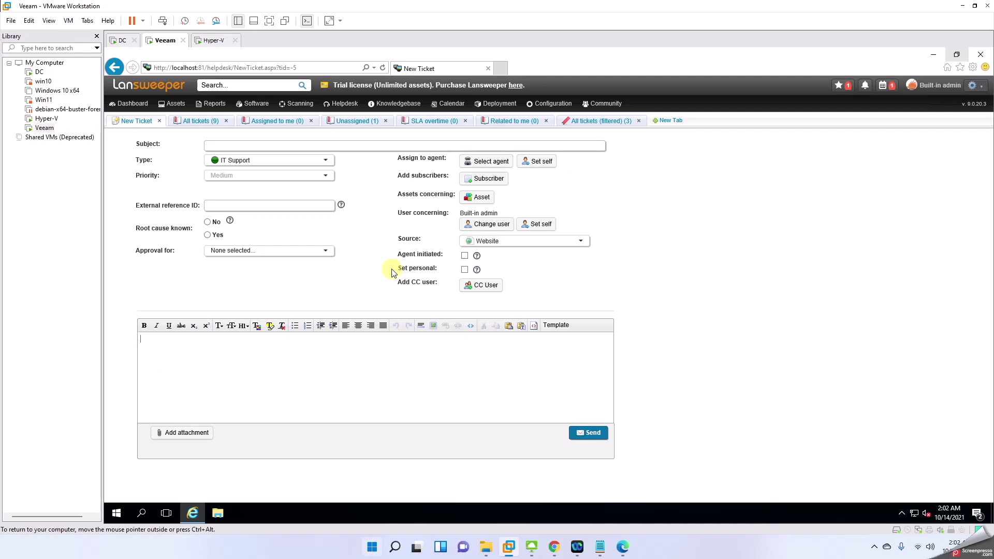
pyautogui.click(129, 102)
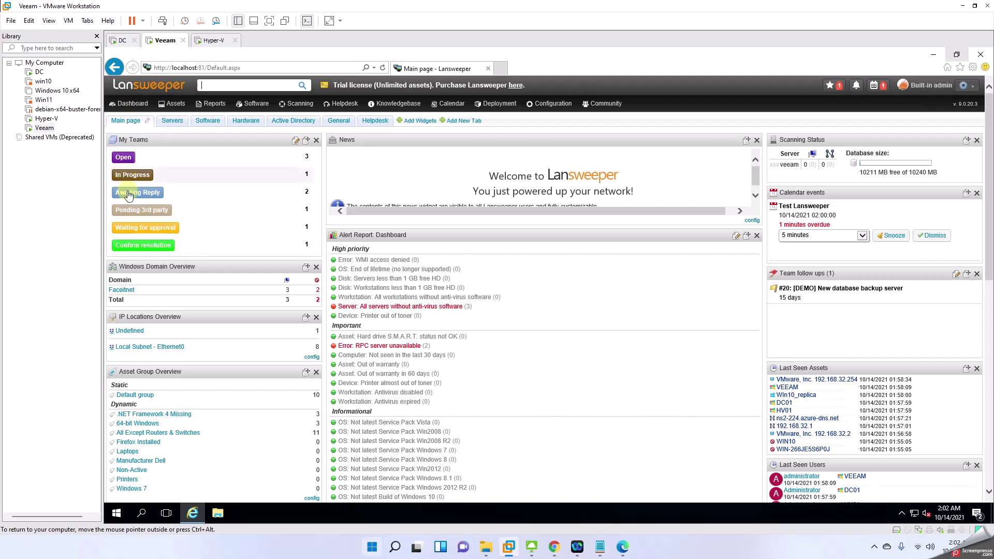
pyautogui.scroll(-3, 229, 307)
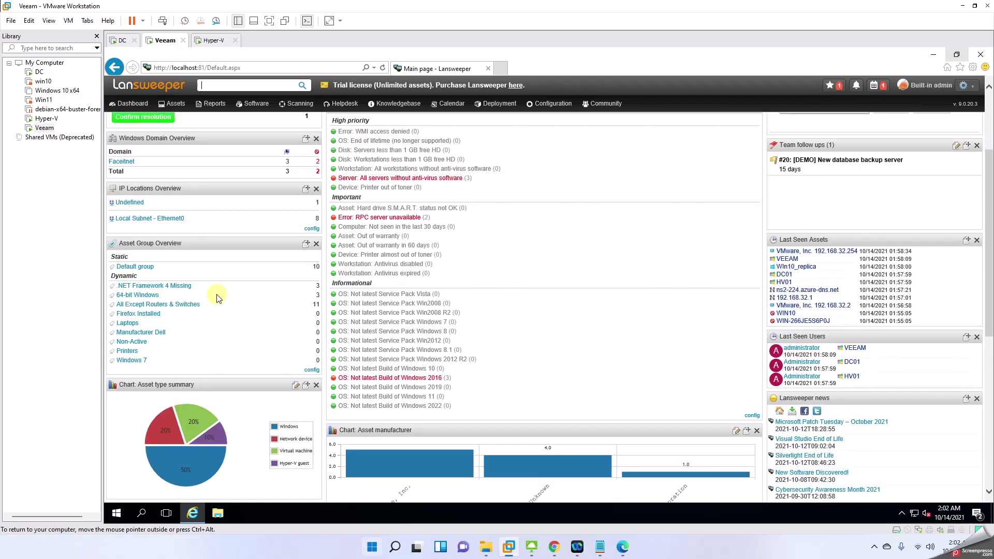
pyautogui.scroll(3, 448, 222)
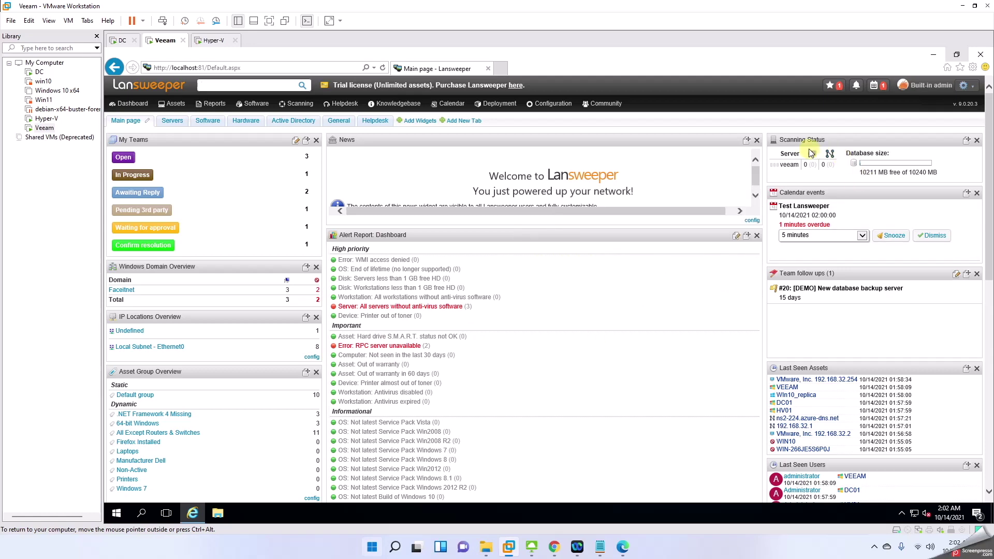
pyautogui.moveTo(829, 229)
pyautogui.scroll(-5, 849, 324)
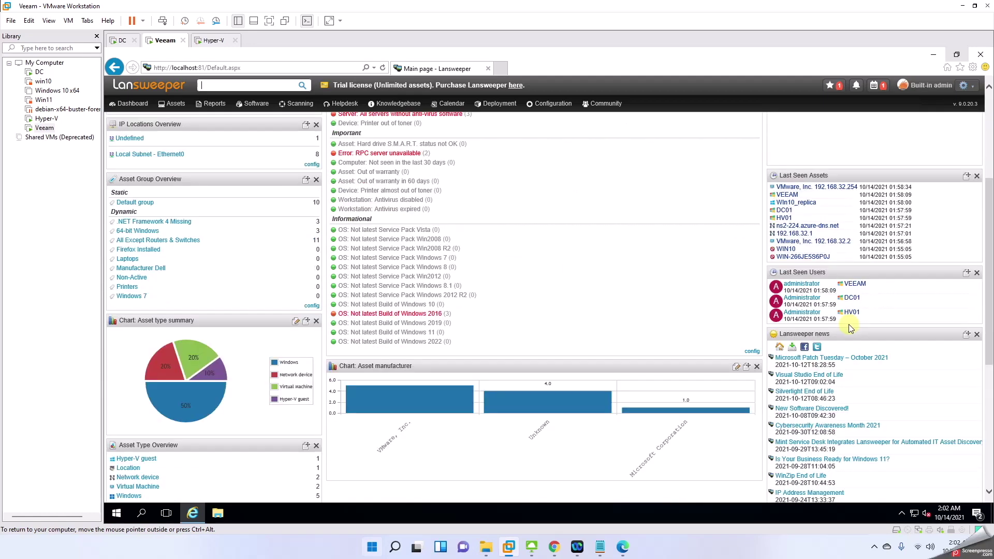
pyautogui.scroll(-5, 847, 323)
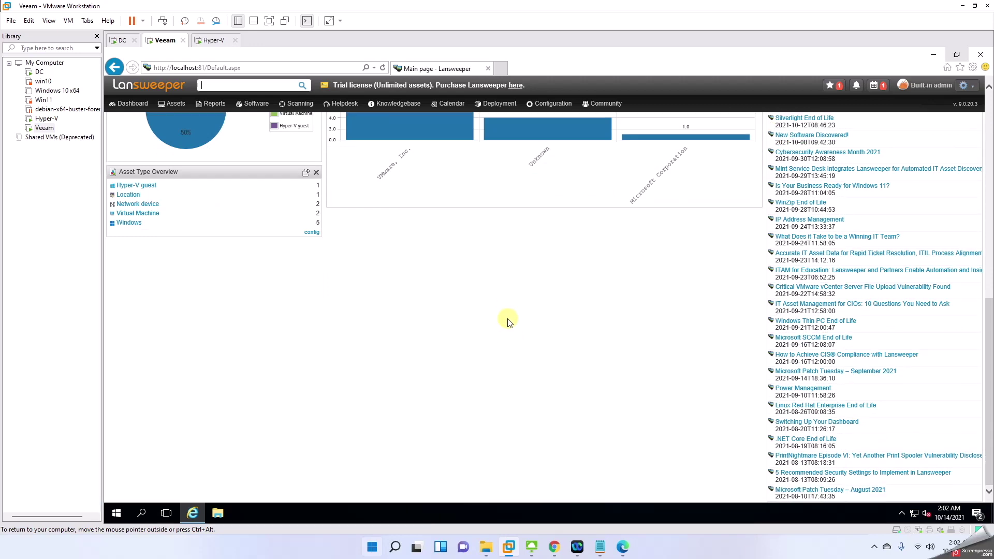
pyautogui.scroll(10, 472, 319)
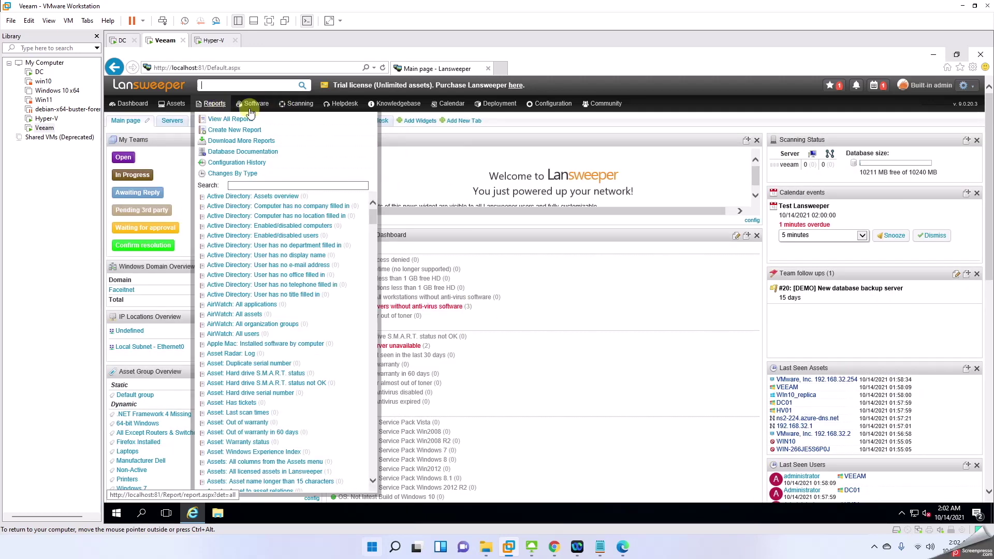
pyautogui.click(267, 105)
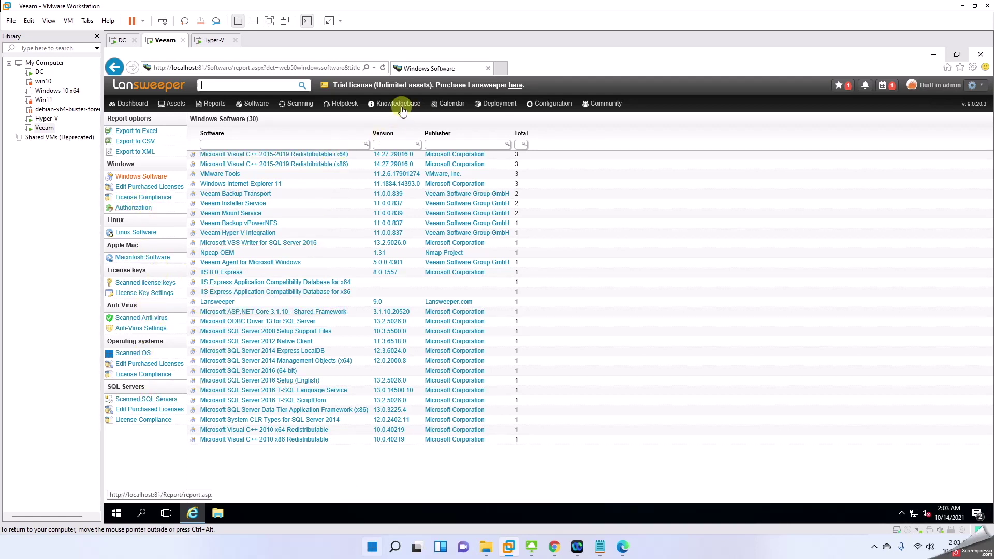
# Step: Open Configuration to see the trial license with unlimited assets, valid until 11/02/2021
pyautogui.moveTo(345, 103)
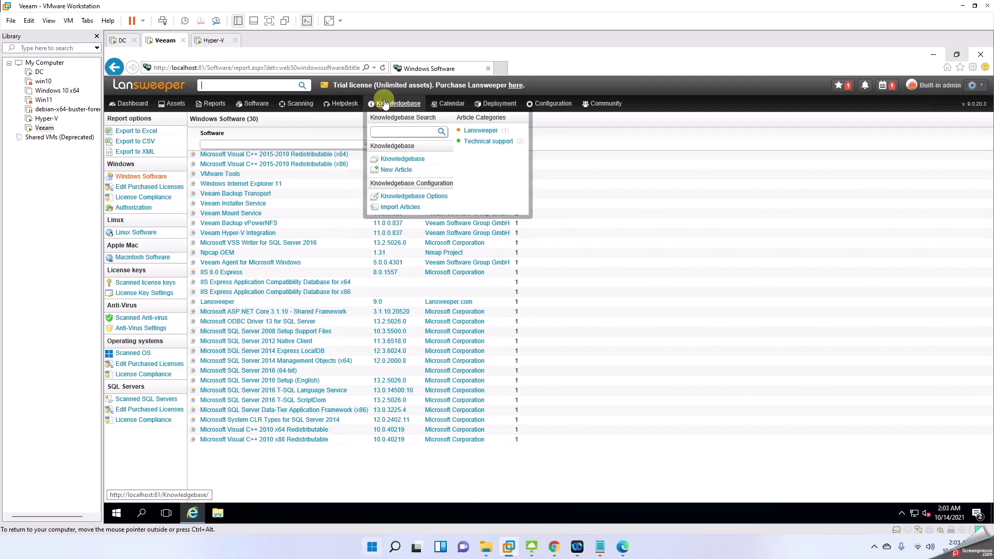
pyautogui.moveTo(502, 106)
pyautogui.moveTo(560, 108)
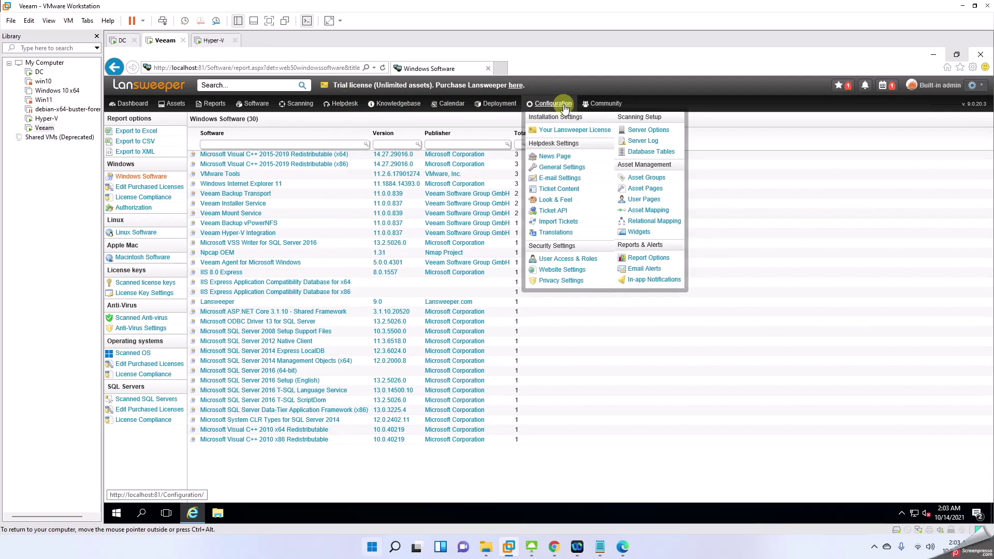
pyautogui.click(564, 106)
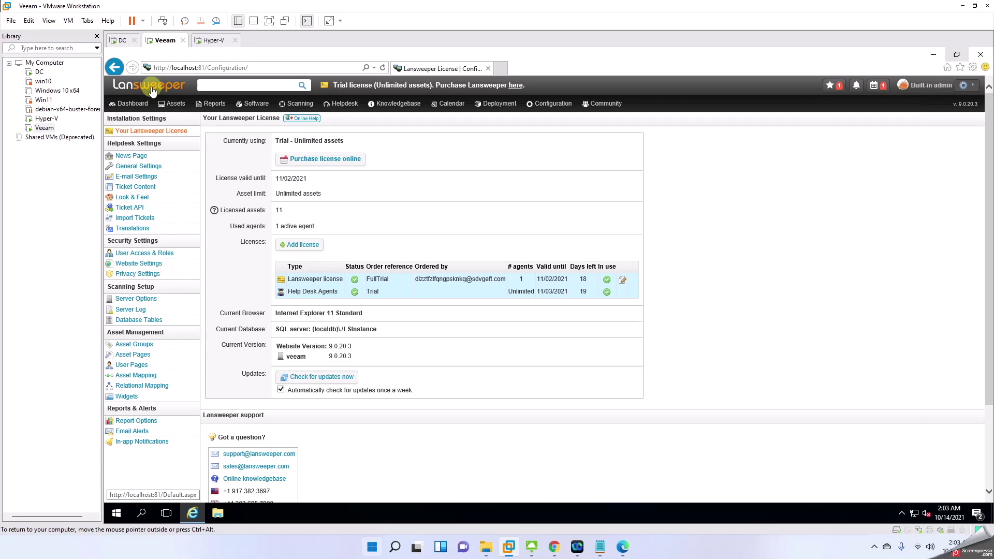
# Step: Review the E-mail Settings, Ticket Content, User Access & Roles and User Pages settings, then return to the dashboard
pyautogui.click(138, 177)
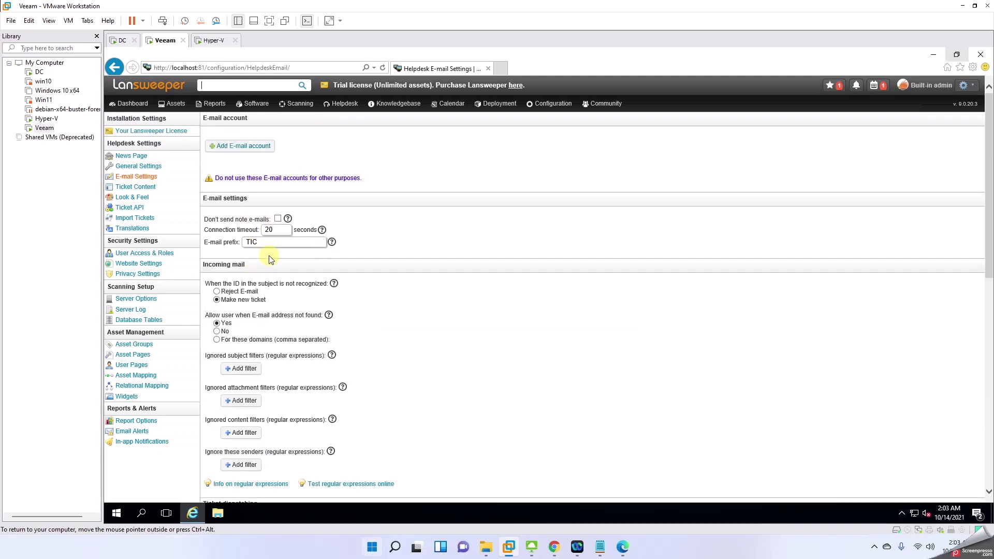
pyautogui.scroll(-10, 269, 258)
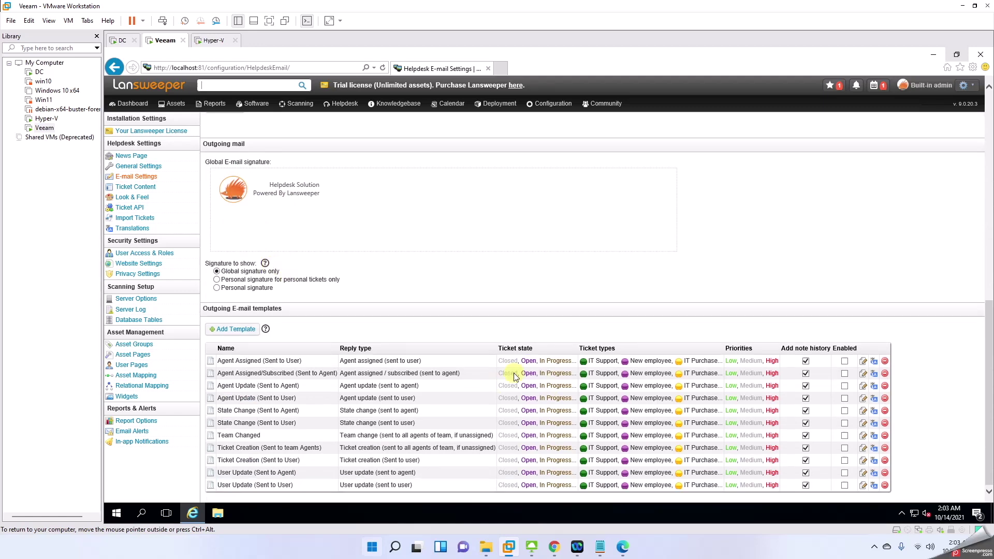
pyautogui.scroll(10, 362, 305)
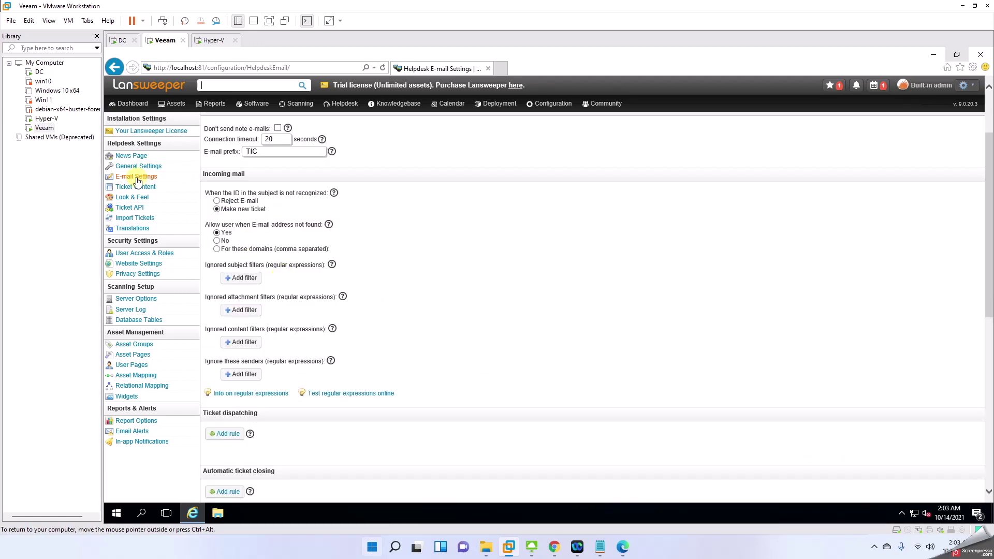
pyautogui.click(136, 187)
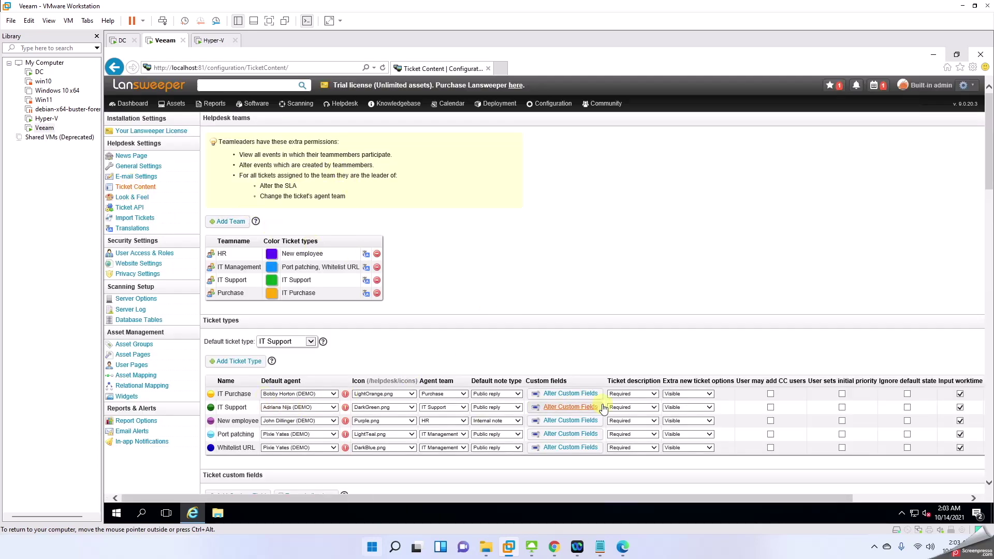
pyautogui.click(136, 254)
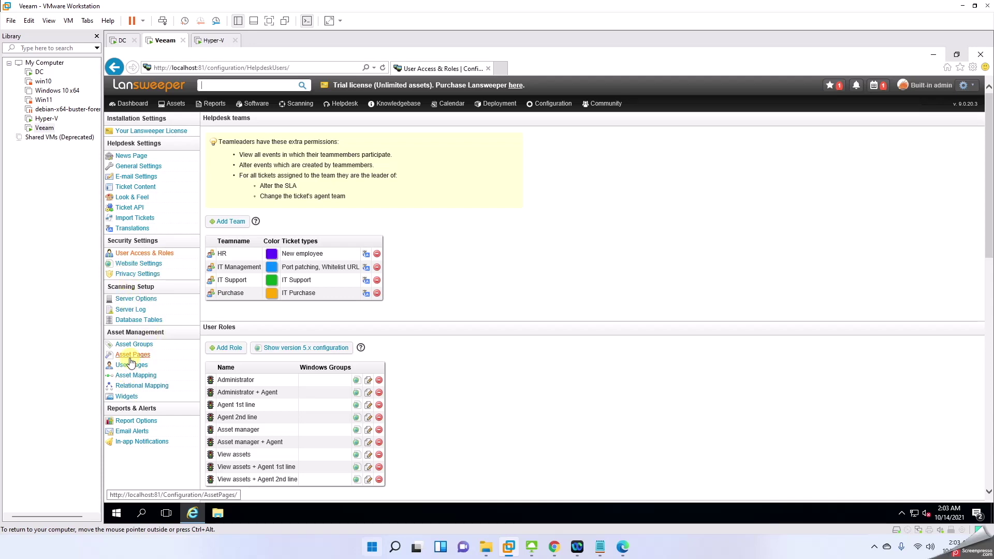
pyautogui.click(132, 364)
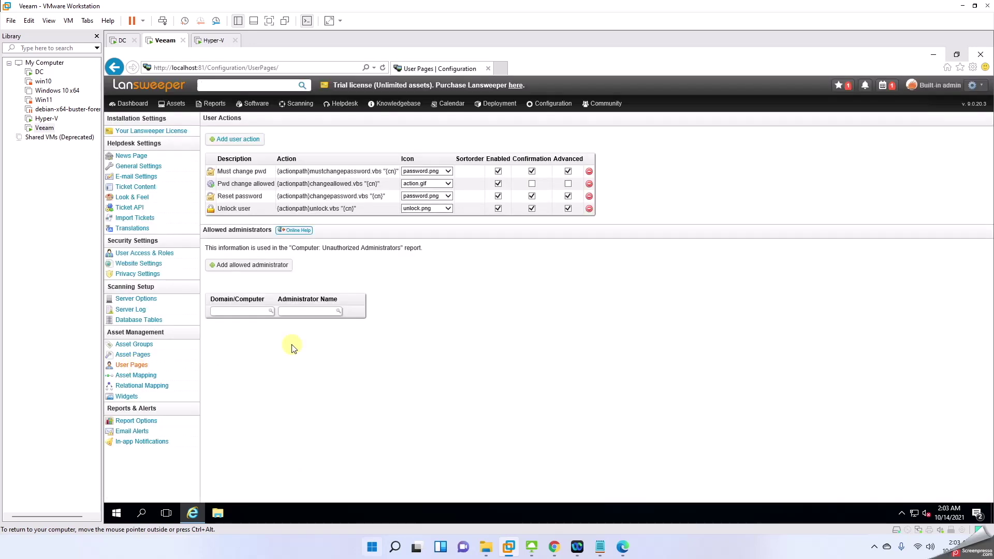
pyautogui.click(130, 103)
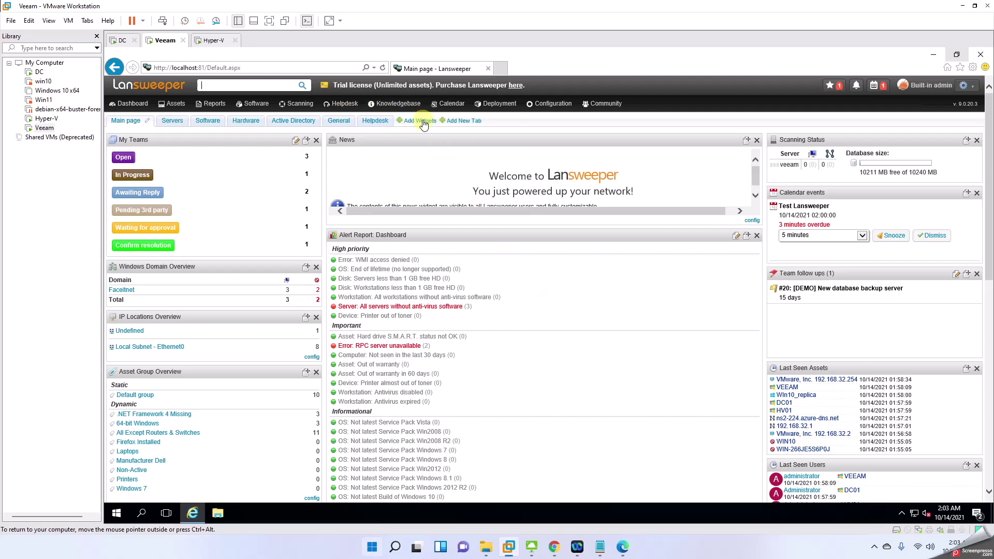
# Step: Drag the Active Directory Users OU widget from the widget list onto the dashboard below News
pyautogui.click(422, 122)
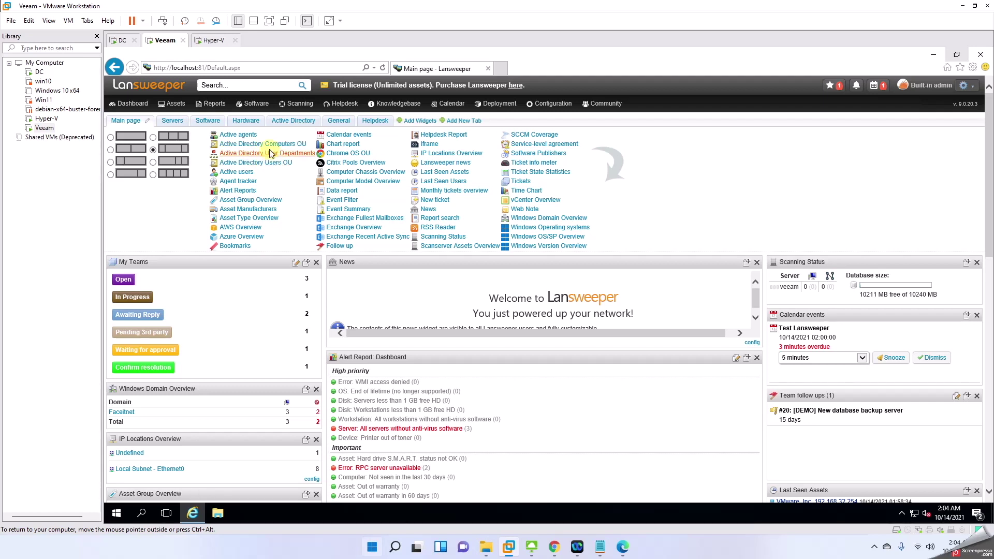
pyautogui.moveTo(251, 167); pyautogui.dragTo(567, 327)
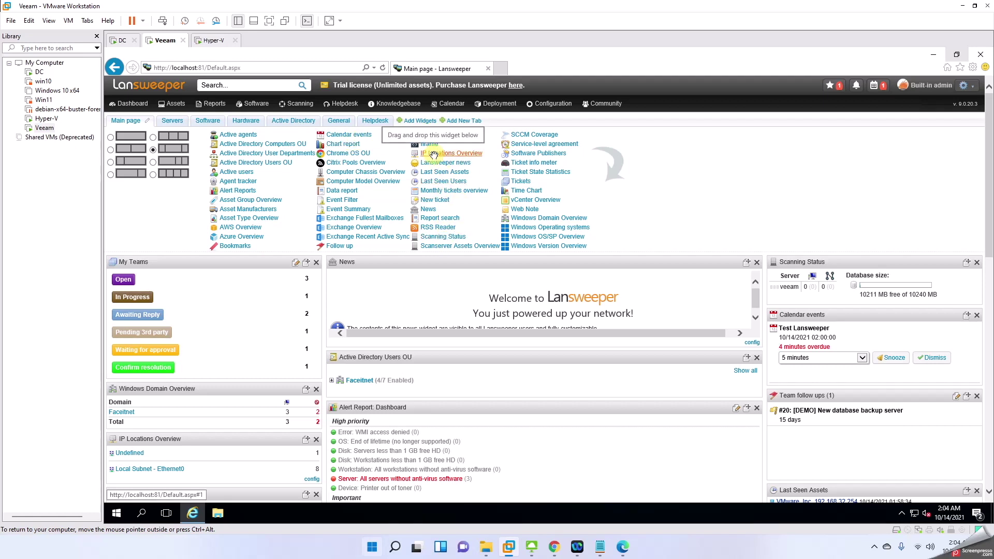
pyautogui.scroll(-1, 533, 254)
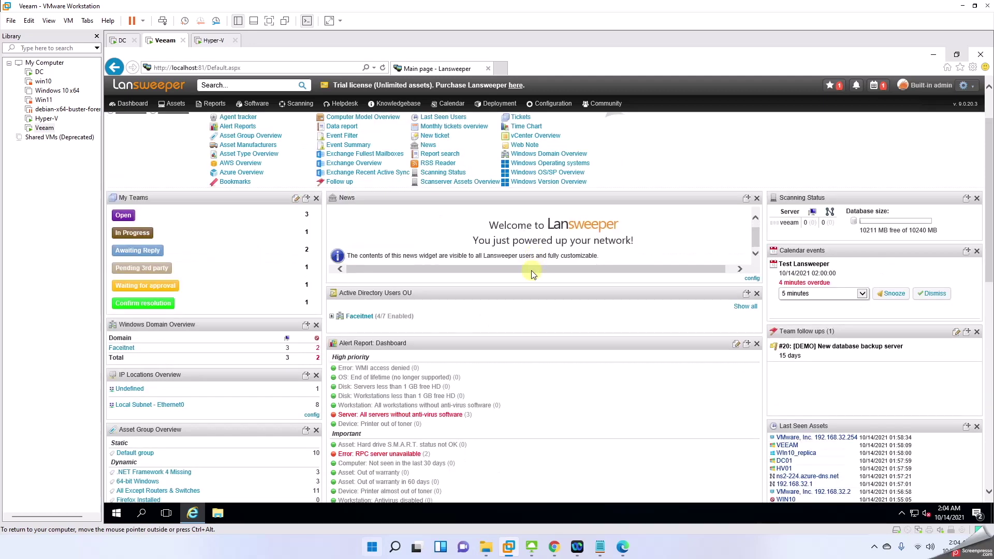
pyautogui.click(120, 102)
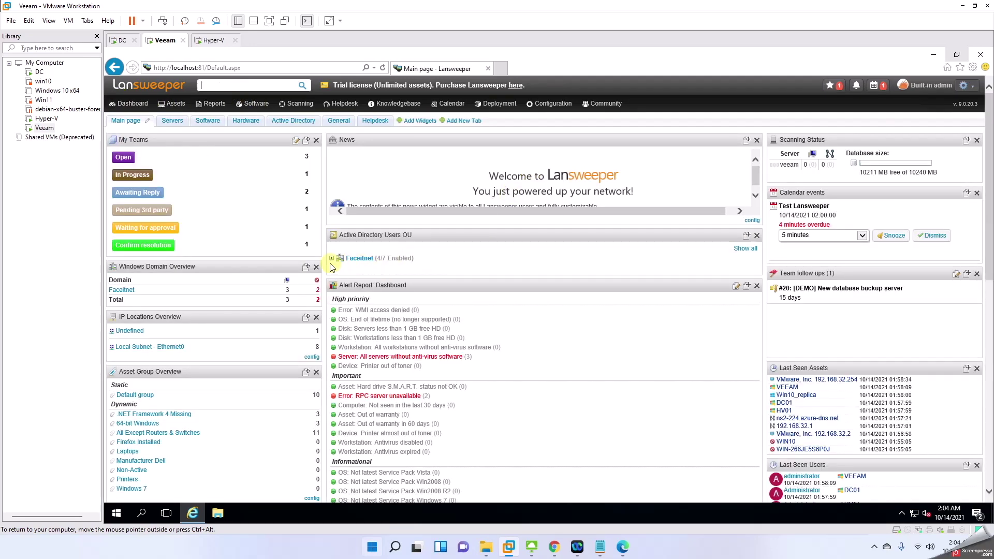
# Step: View the user reports for the staffs OU and the Faceitnet domain from the AD Users OU widget
pyautogui.click(332, 258)
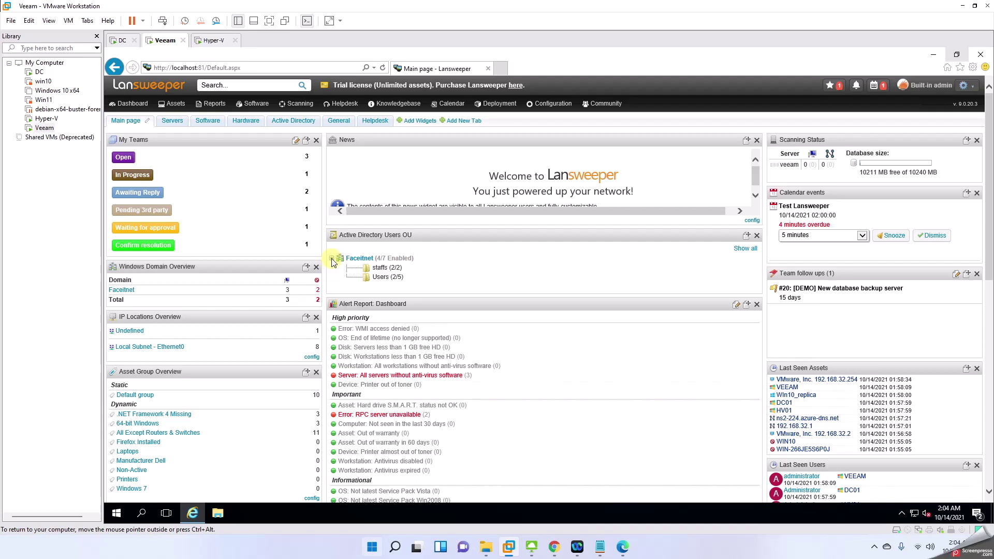
pyautogui.click(381, 268)
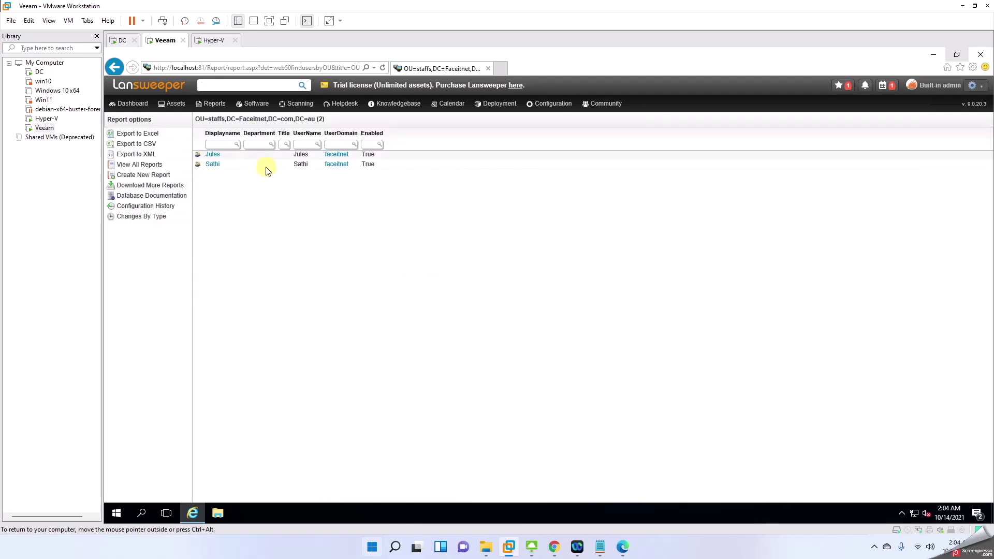
pyautogui.click(130, 103)
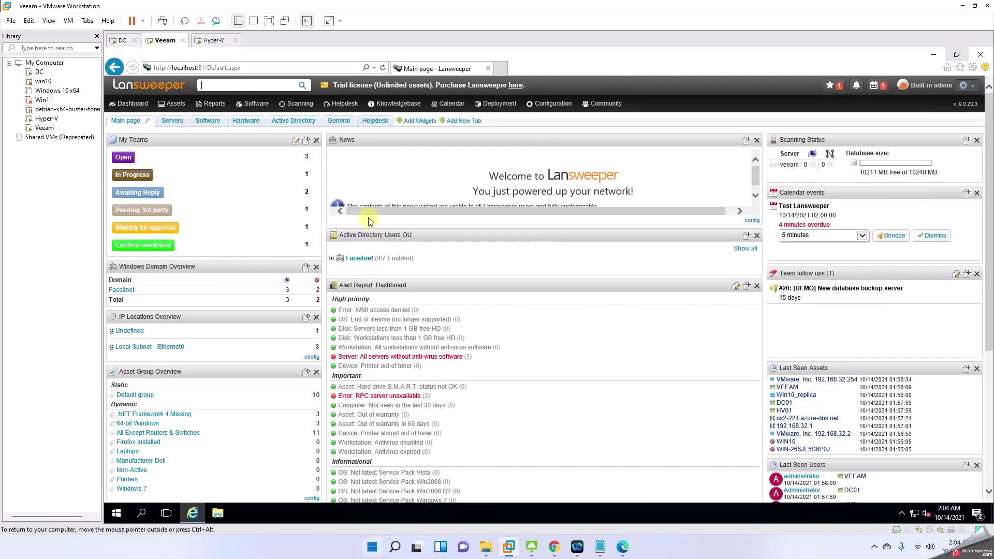
pyautogui.click(362, 258)
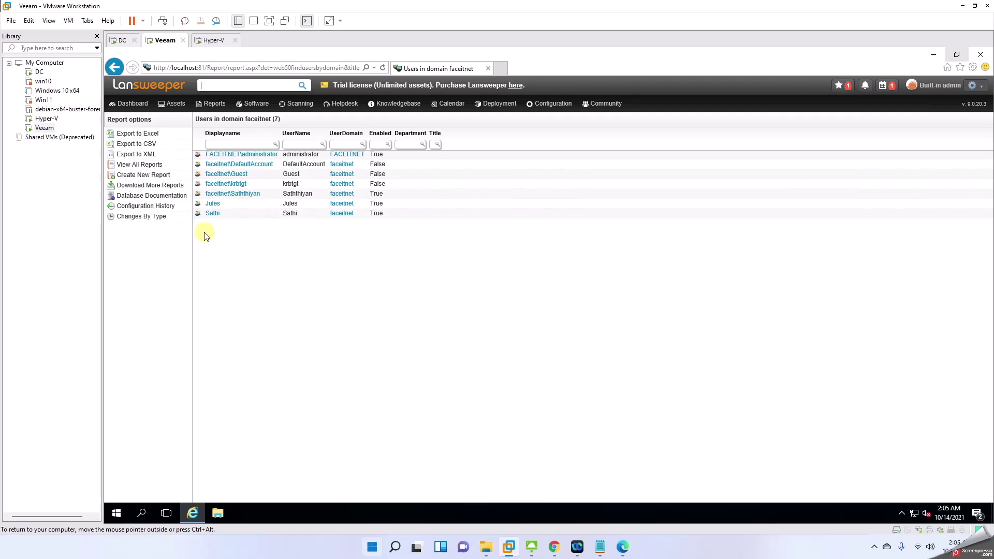
# Step: Open View All Reports, glance at the admin account settings, then return to the dashboard
pyautogui.moveTo(173, 103)
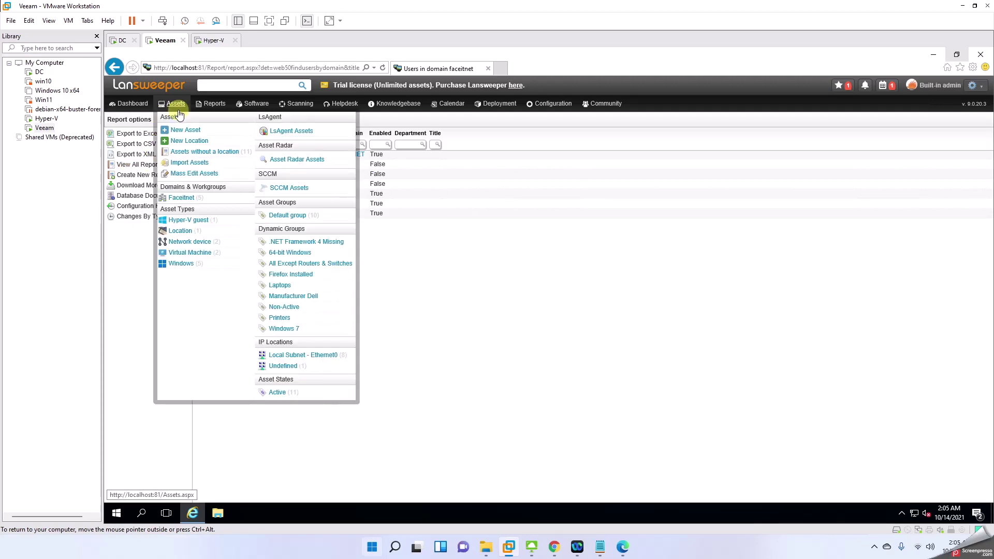
pyautogui.click(214, 102)
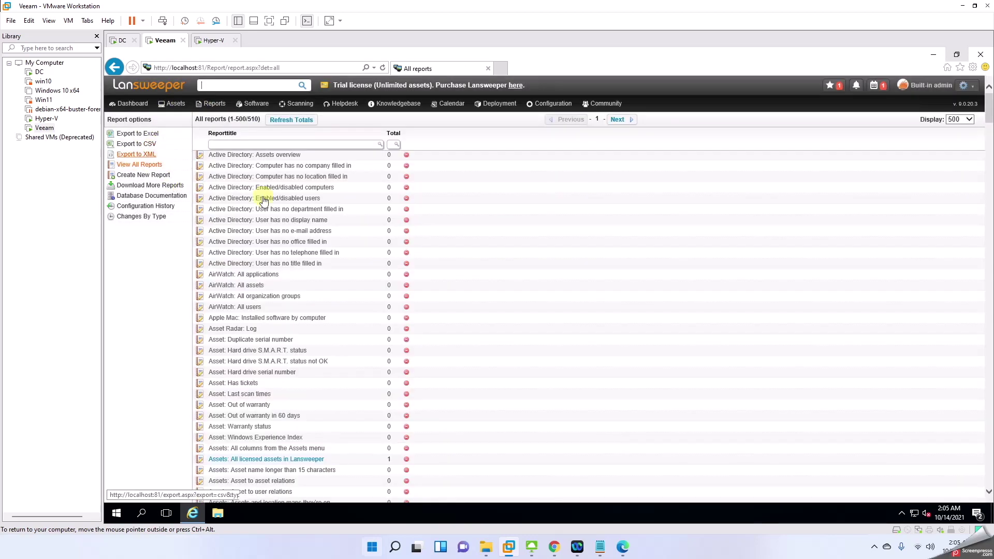
pyautogui.scroll(-10, 309, 232)
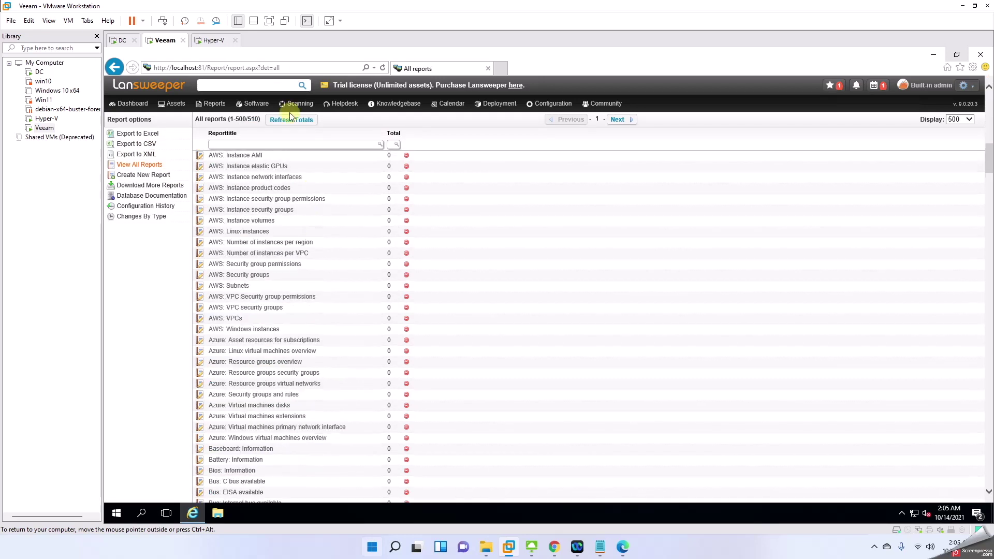
pyautogui.moveTo(257, 106)
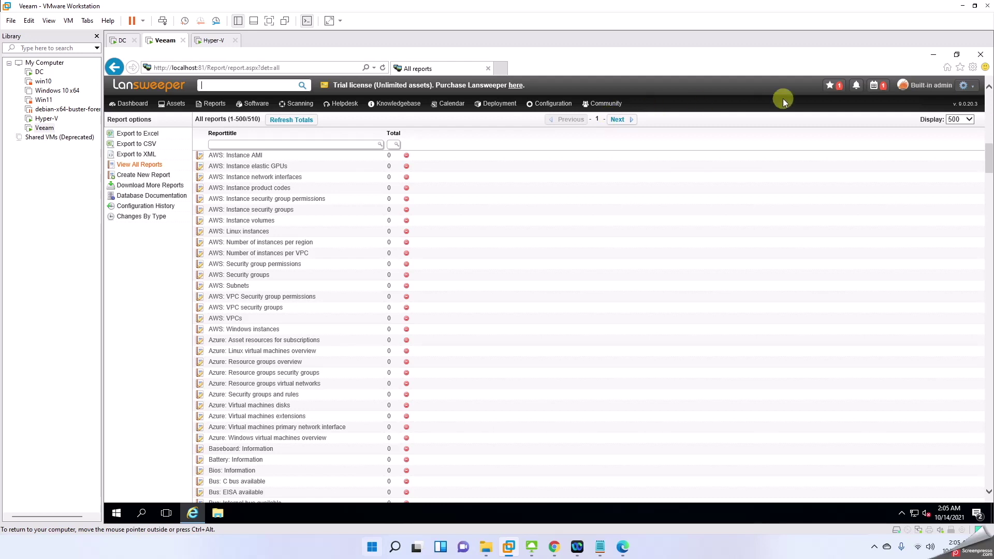
pyautogui.click(968, 88)
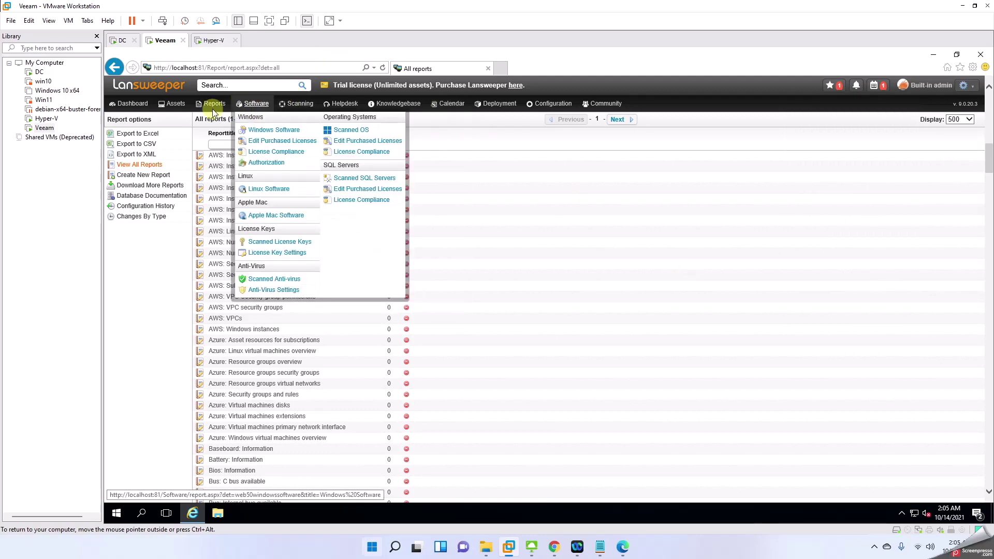
pyautogui.moveTo(148, 111)
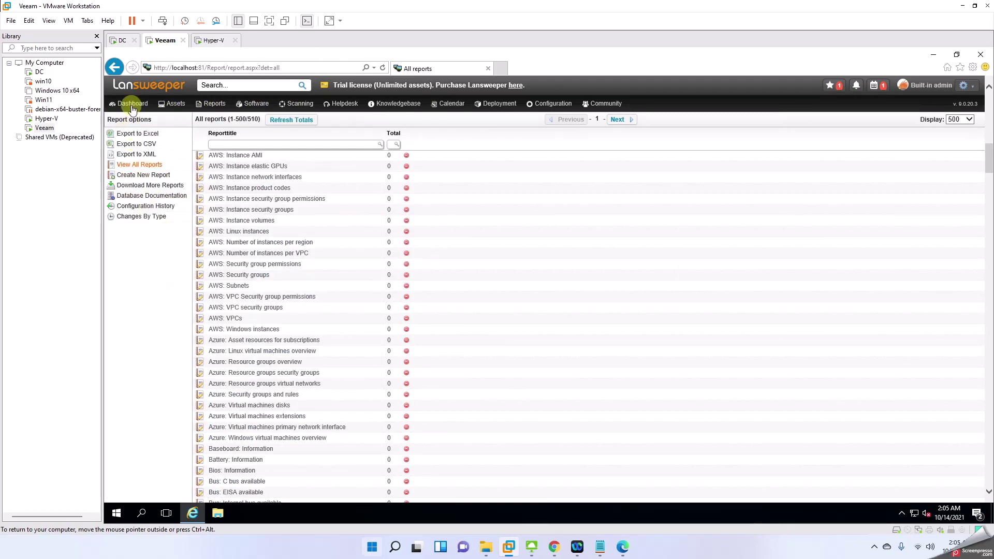
pyautogui.click(133, 107)
# Step: Browse the New Asset form, discard it without saving for the dashboard, then start a New Location
pyautogui.moveTo(171, 103)
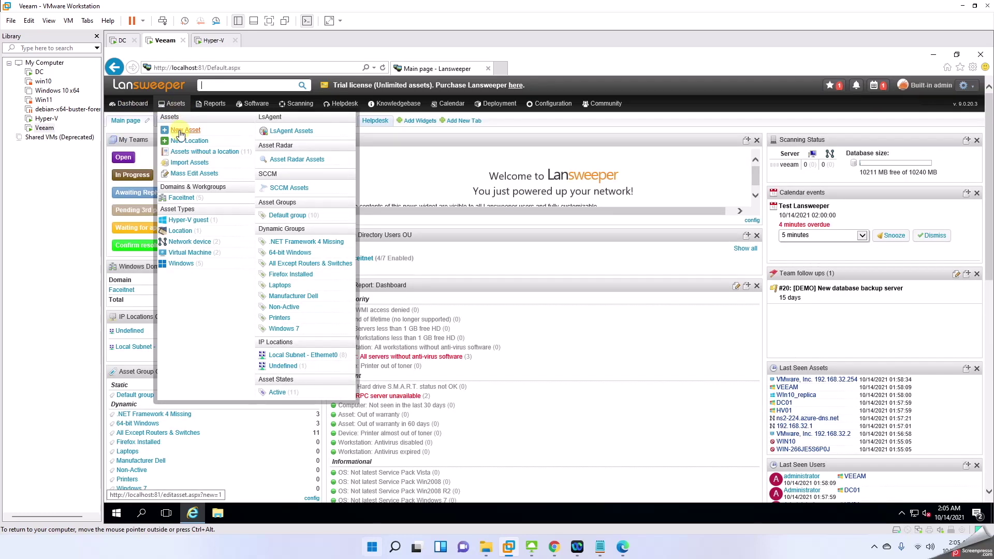
pyautogui.click(179, 133)
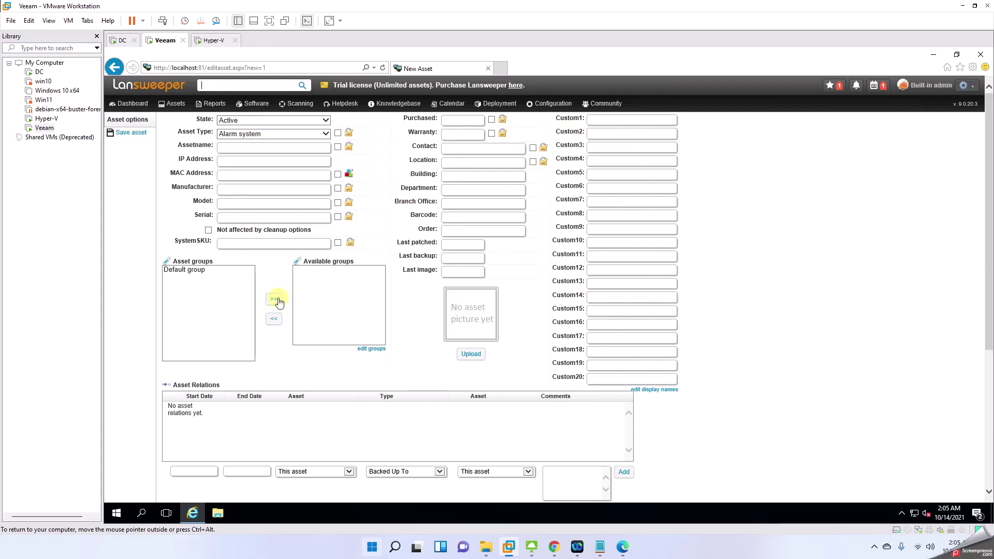
pyautogui.scroll(-1, 602, 285)
pyautogui.scroll(-3, 602, 285)
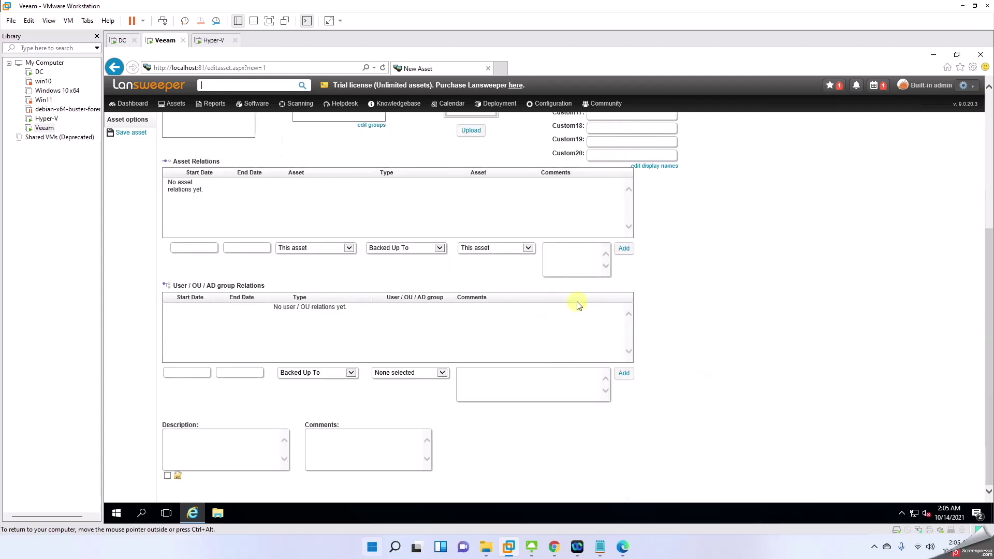
pyautogui.scroll(4, 575, 306)
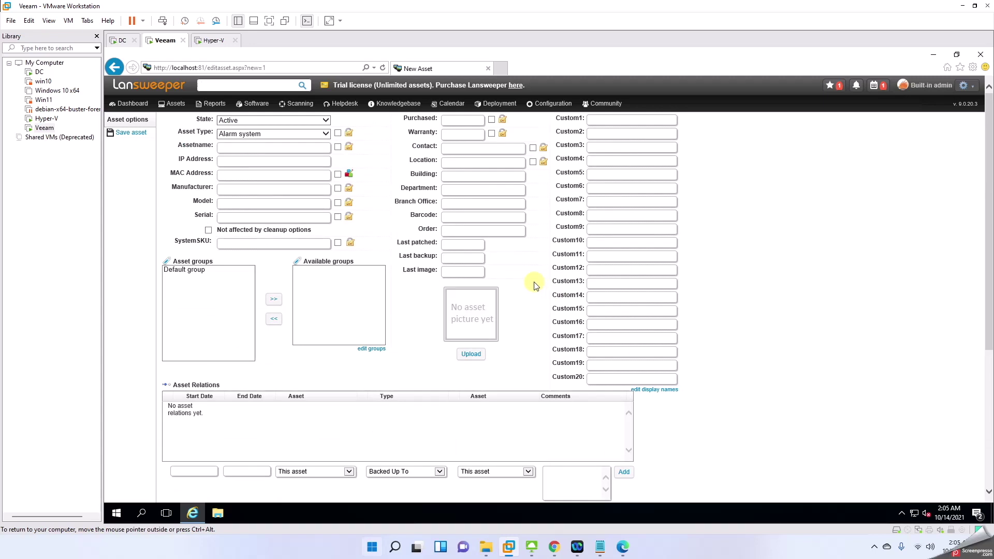
pyautogui.click(133, 103)
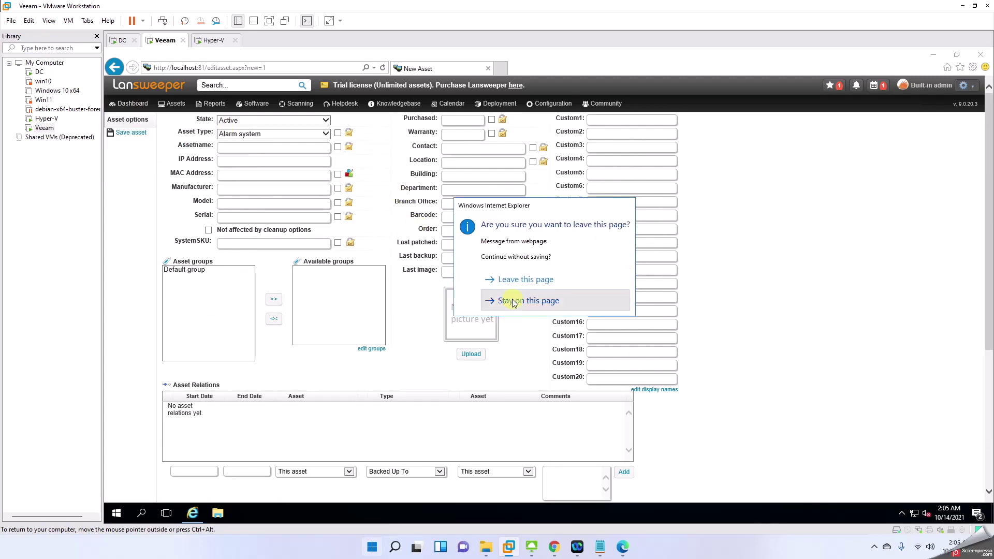
pyautogui.click(513, 279)
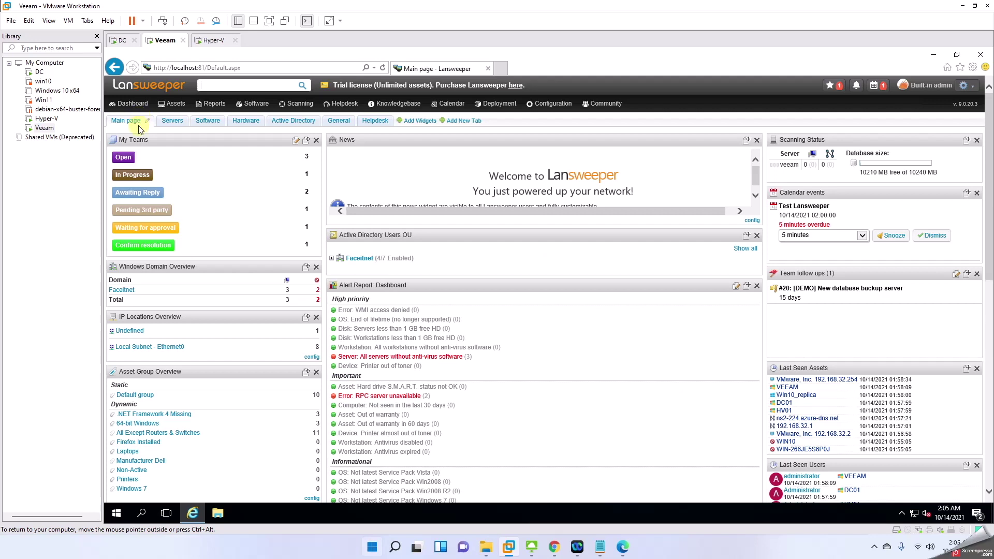
pyautogui.moveTo(172, 107)
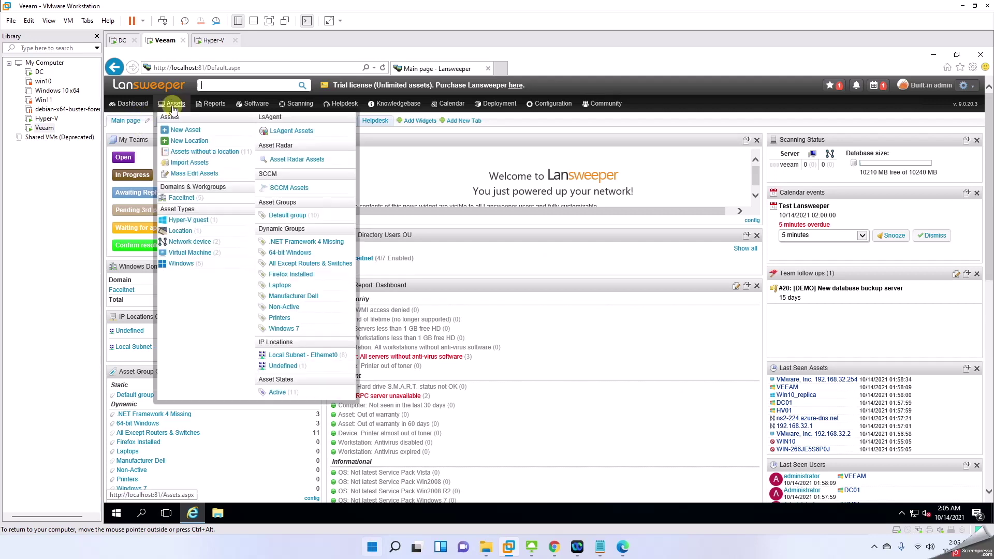
pyautogui.click(196, 141)
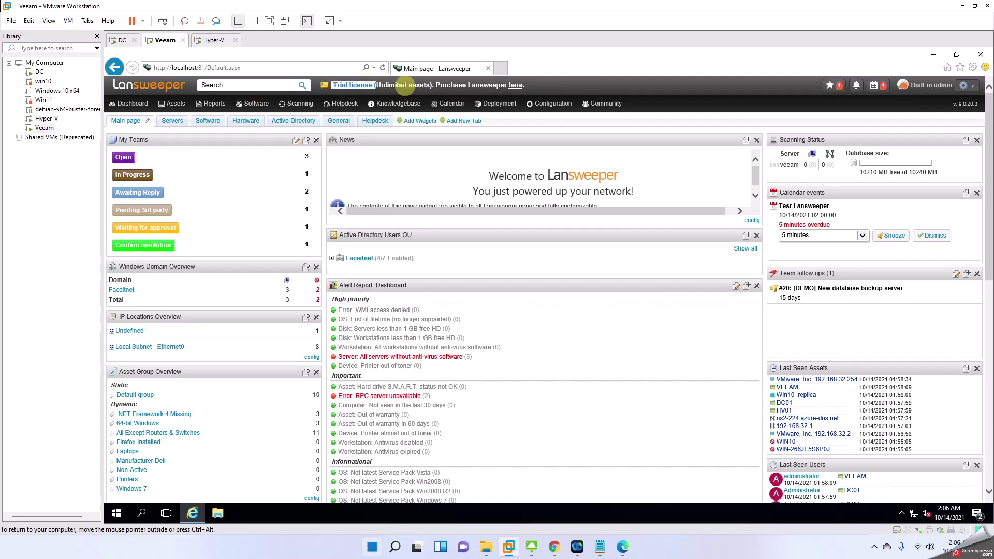
# Step: Open Pricing & Plans in a new tab from the trial banner's purchase link, then return to the main page
pyautogui.moveTo(376, 86); pyautogui.dragTo(409, 89)
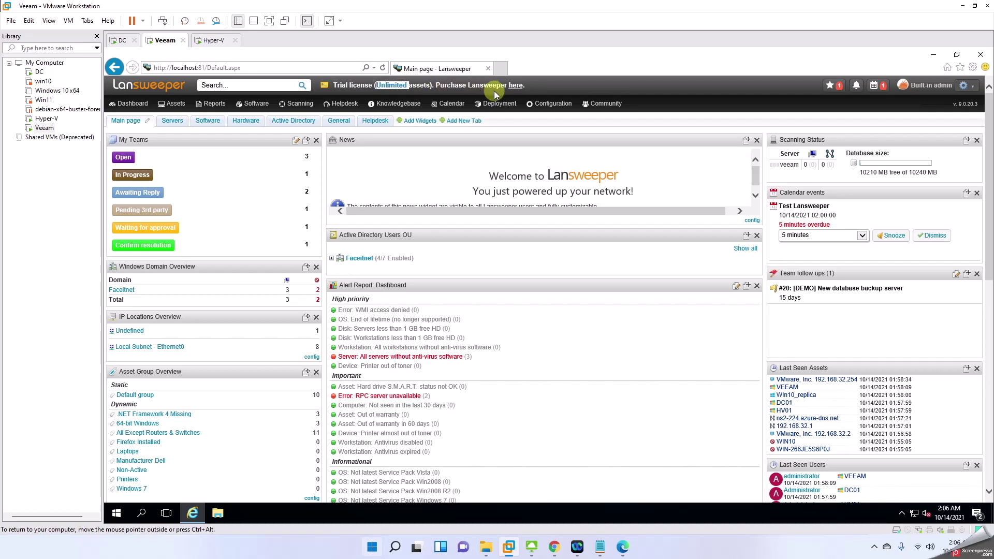
pyautogui.click(512, 89)
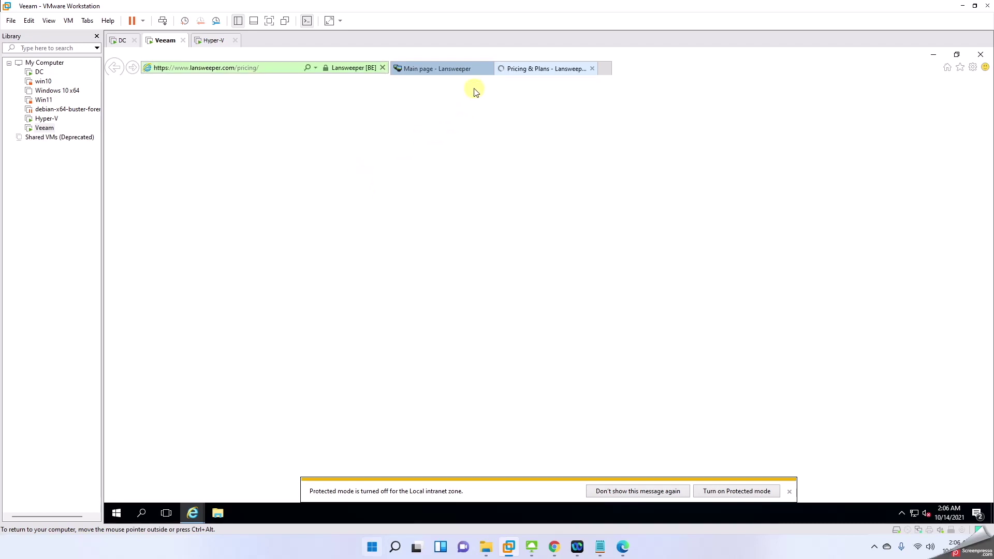
pyautogui.click(436, 70)
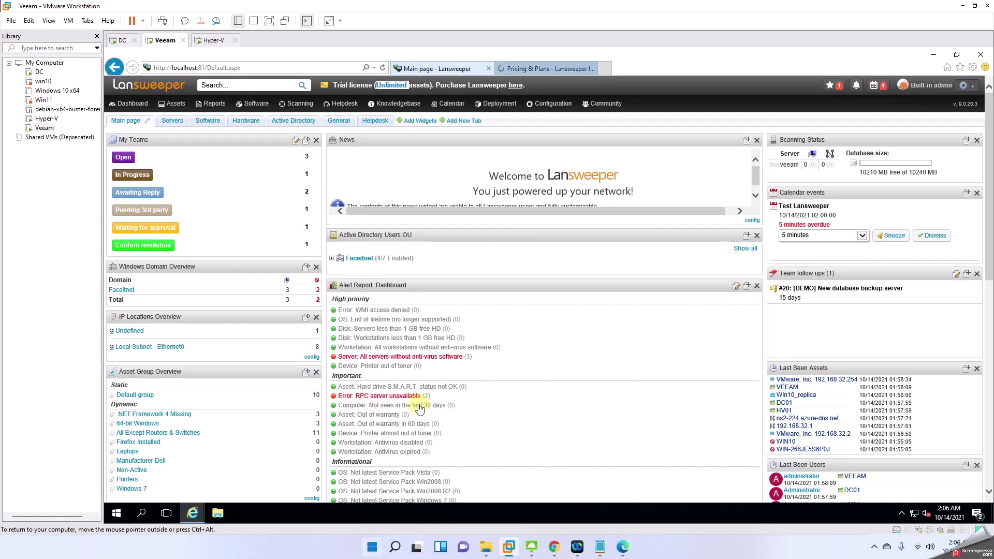
pyautogui.click(533, 69)
pyautogui.click(440, 70)
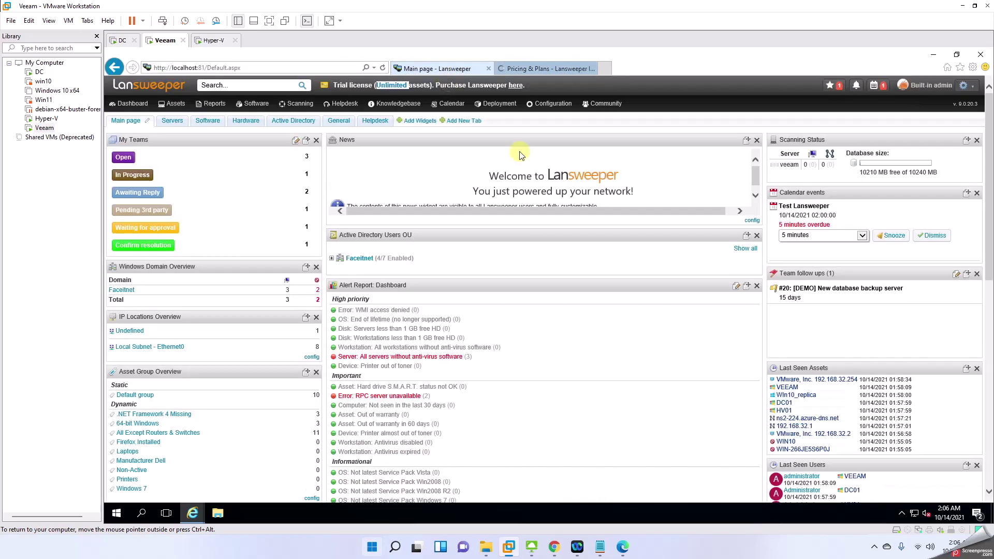